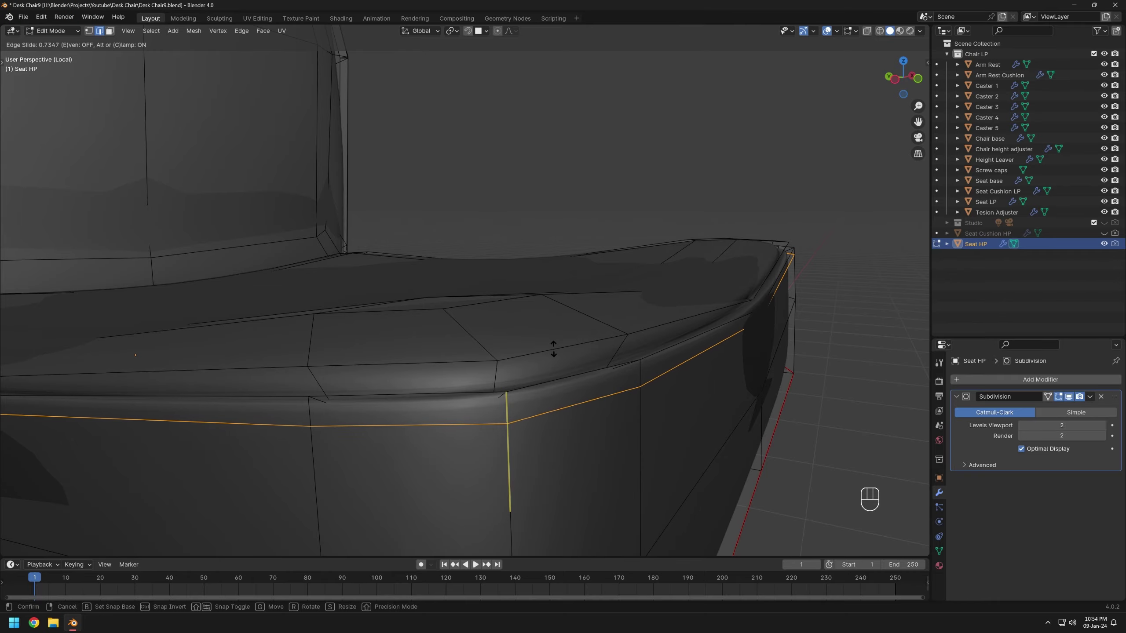
- Finish sliding the edge loop on the seat's side and shrink the groove loop under the rim inward by about 0.009 m
click(553, 349)
alt+click(604, 370)
key(alt+s)
middle_drag(643, 384, 695, 394)
click(705, 403)
click(1048, 398)
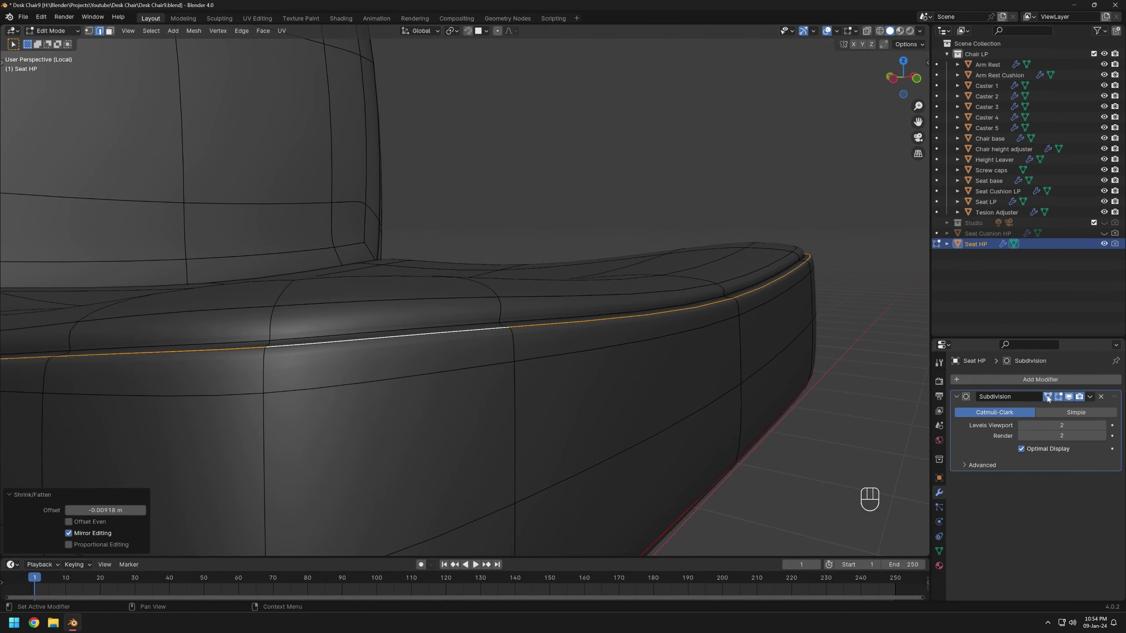
- Insert an edge loop around the seat's side below the rim at a factor of about 0.671 and slide it slightly
click(1049, 399)
key(ctrl+r)
middle_drag(350, 424, 470, 404)
click(415, 430)
click(433, 364)
scroll(402, 402, down, 3)
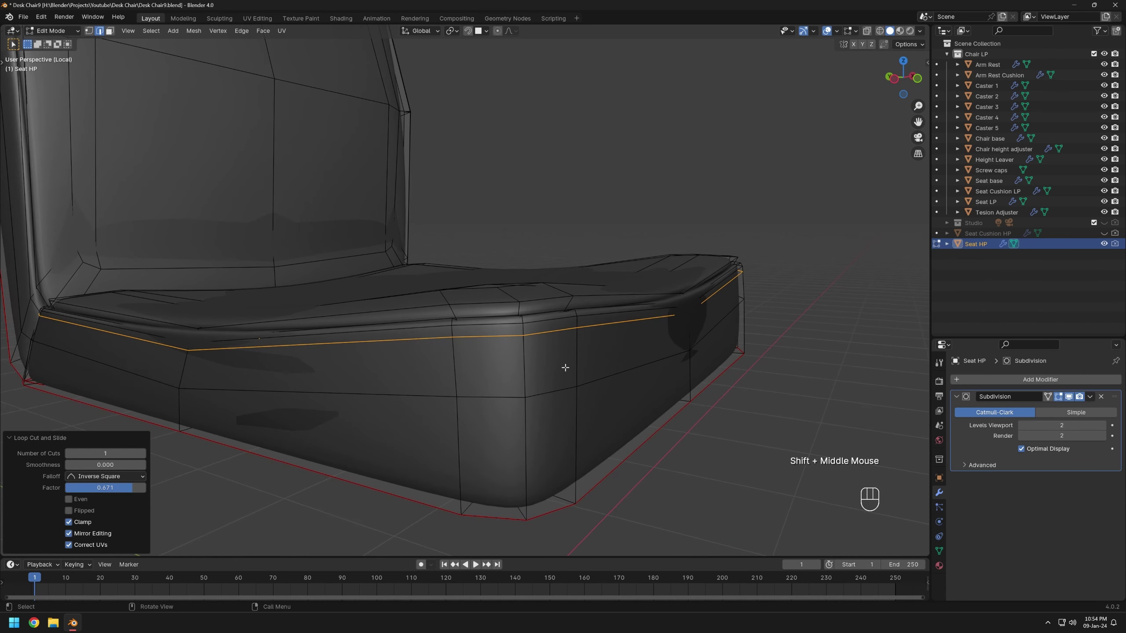
key(g)
key(g)
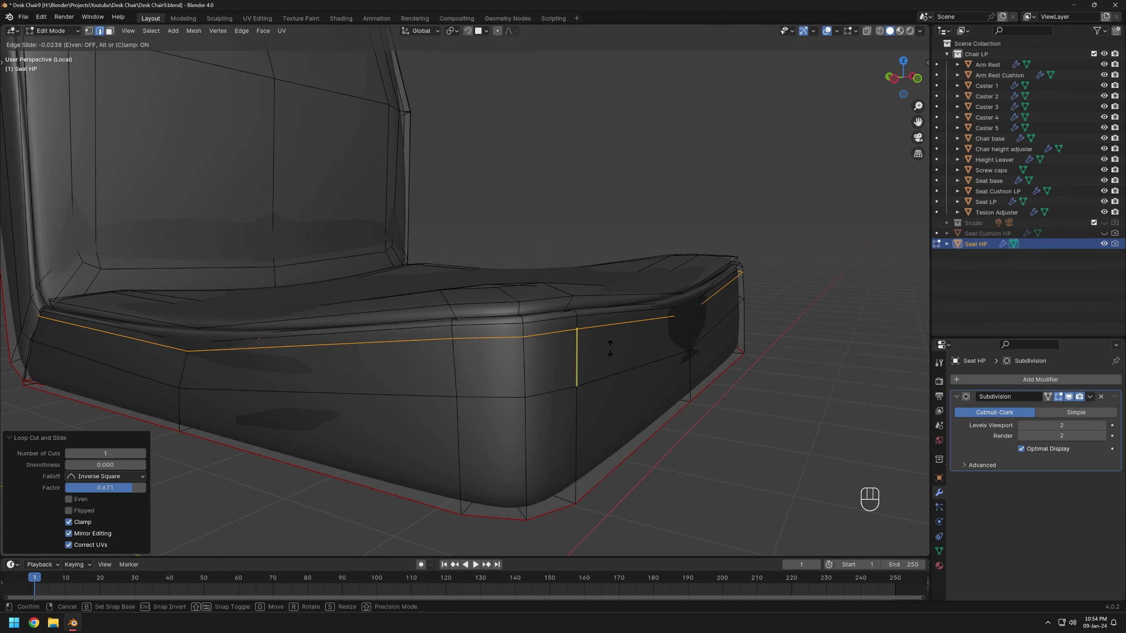
click(612, 350)
- Slide the groove edge loop directly beneath the seat's rim along the side surface
alt+click(553, 321)
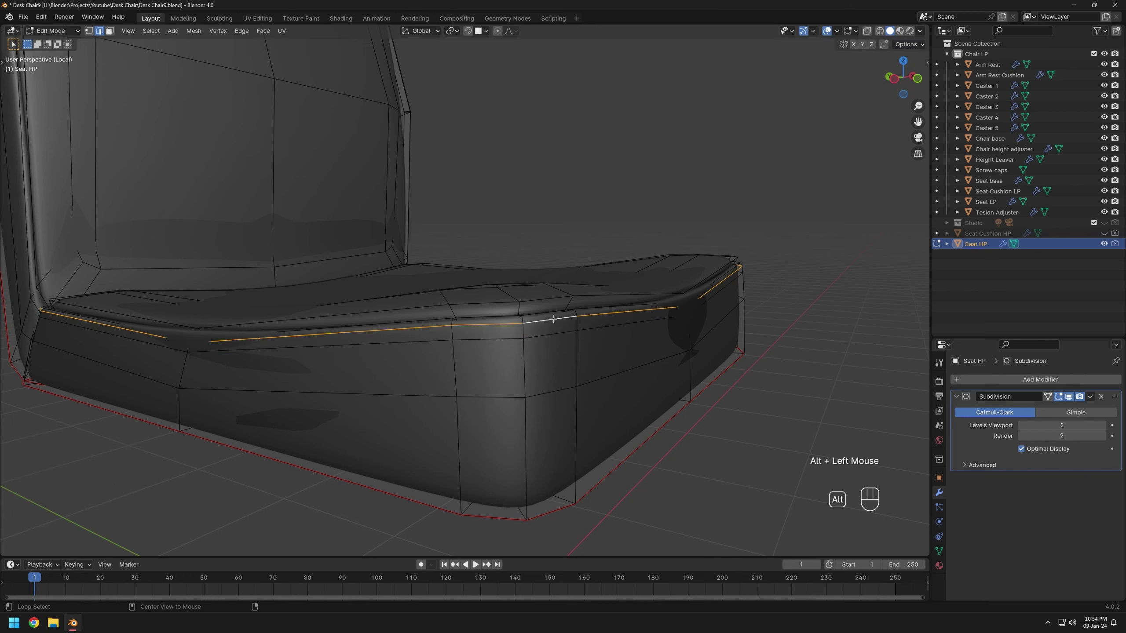
scroll(560, 326, up, 2)
key(g)
key(g)
click(696, 385)
- Fatten the groove loop outward by about 0.0076 m and scale it down to about 0.998
alt+click(729, 377)
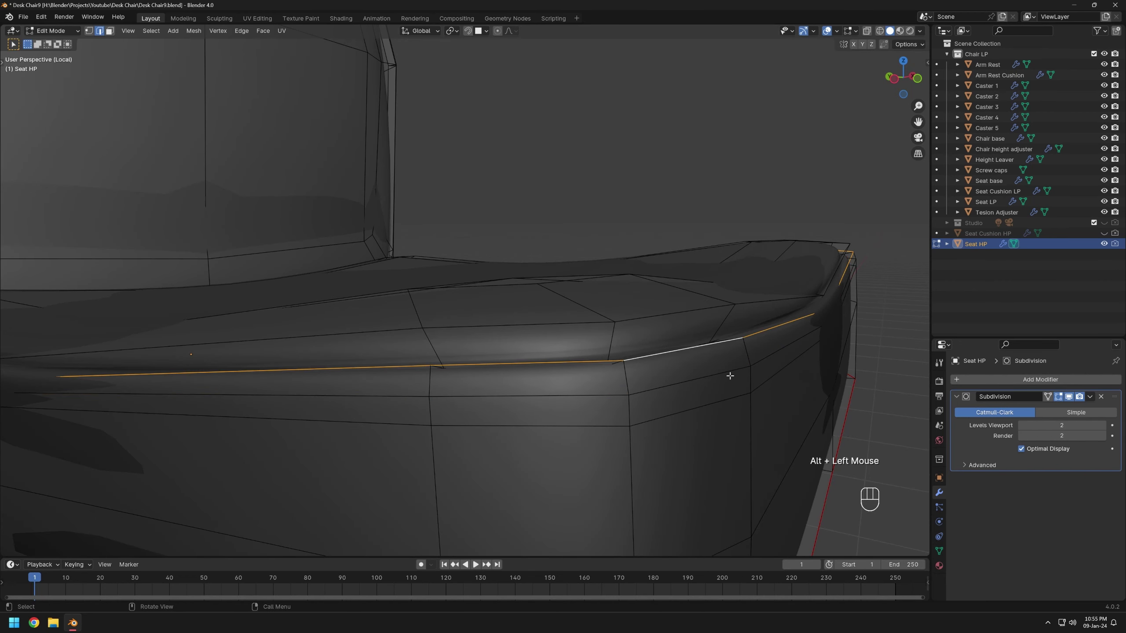
key(alt+s)
click(729, 376)
key(s)
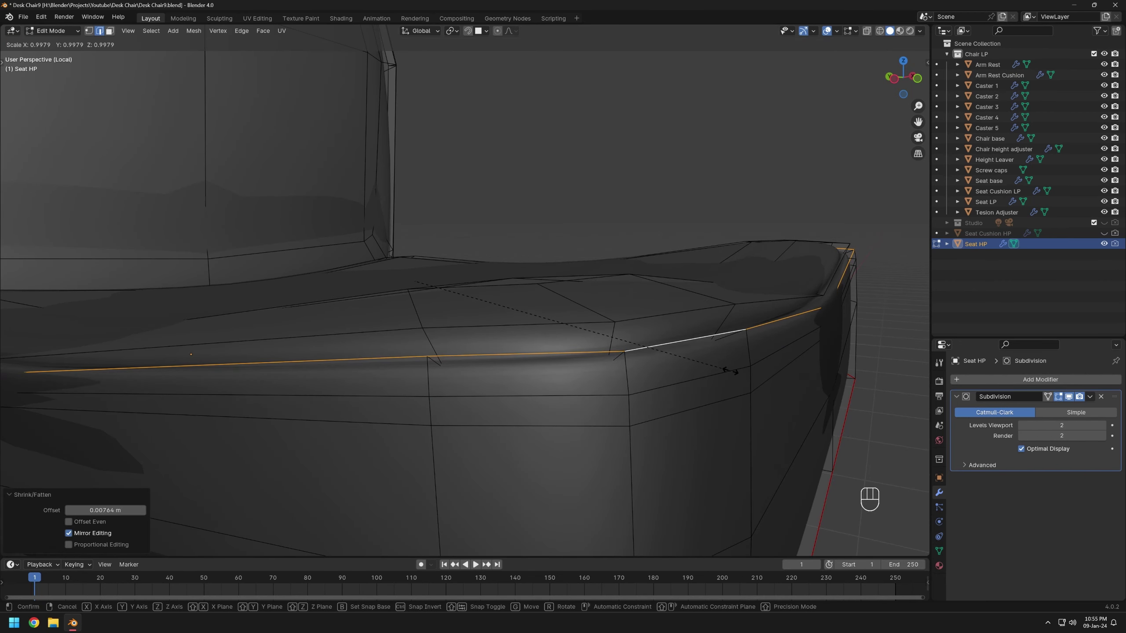
click(725, 374)
- Slide the next edge loop below the groove along the seat's side
alt+click(704, 385)
key(g)
key(g)
click(700, 422)
- With the modifier's on-cage display on, raise the groove loop about 0.0116 m along Z and shrink it inward about 0.011 m
shift+middle_drag(700, 422, 691, 419)
middle_drag(691, 419, 687, 322)
click(1048, 397)
alt+click(687, 322)
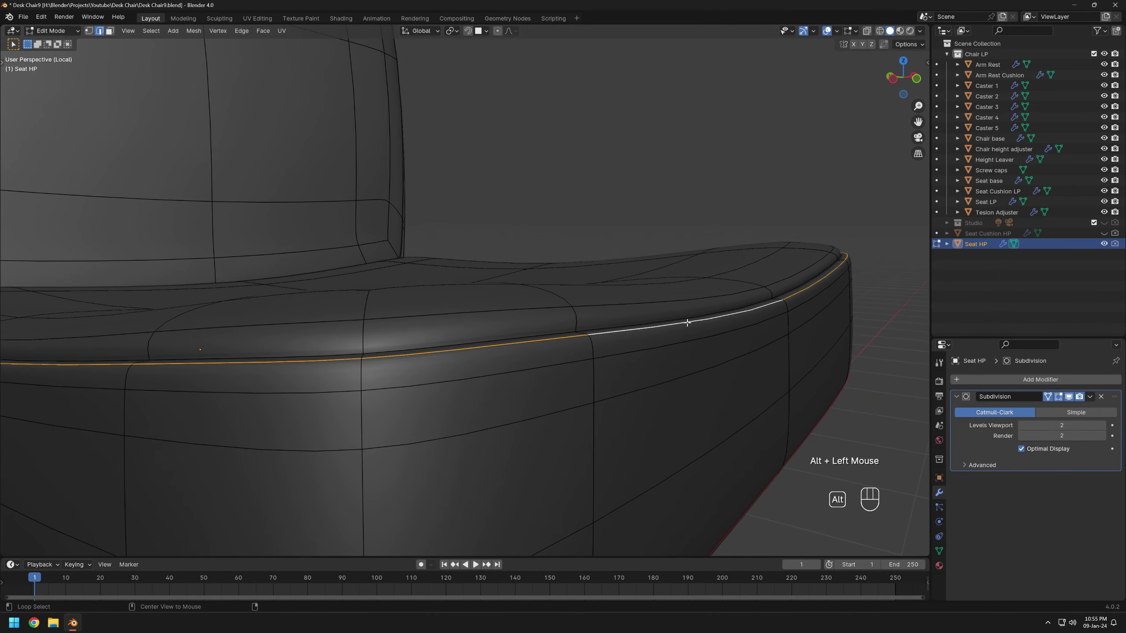
key(alt+s)
click(729, 363)
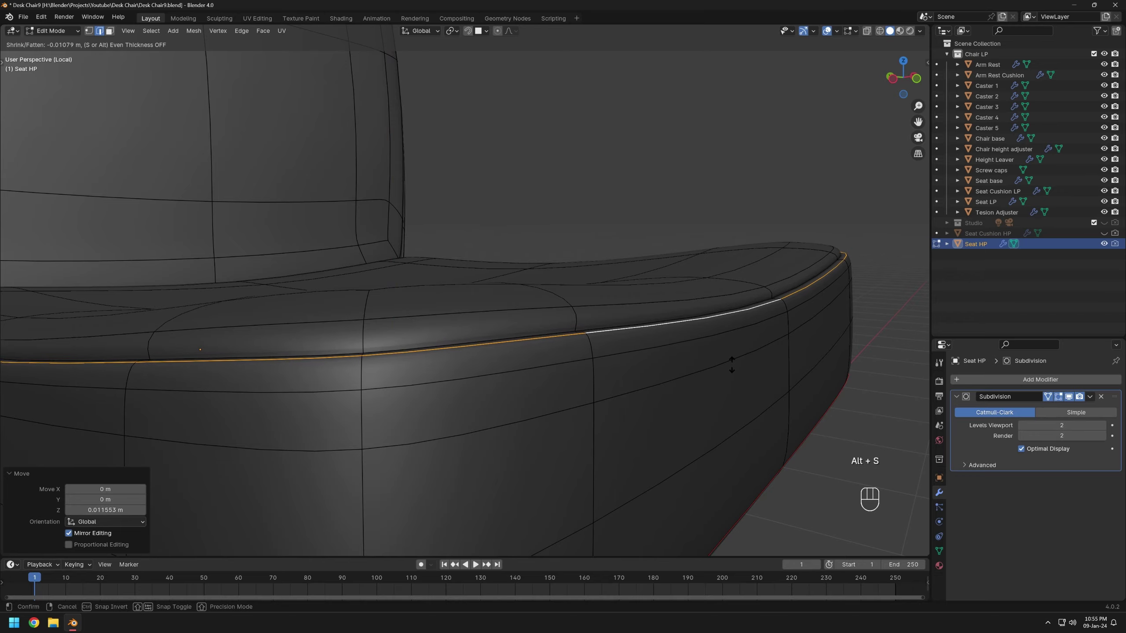
- Bevel the two edge loops around the seat's side below the rim with two segments and a width of about 0.005 m
middle_drag(729, 365, 527, 366)
key(Tab)
key(Tab)
alt+click(528, 367)
alt+shift+click(533, 402)
key(ctrl+b)
scroll(538, 408, up, 1)
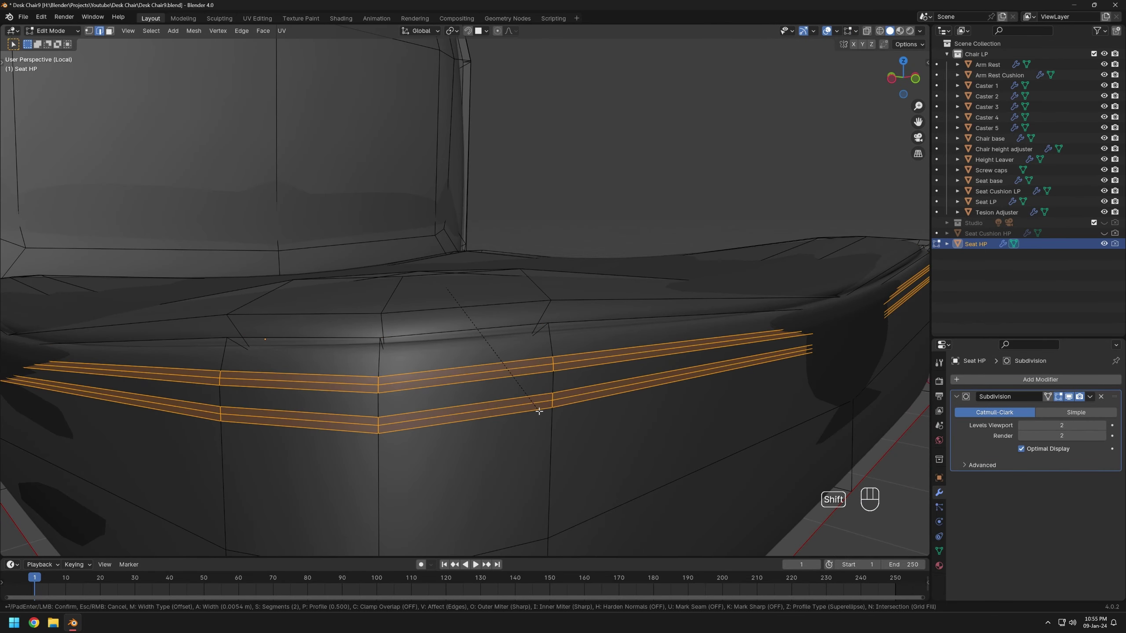
click(540, 409)
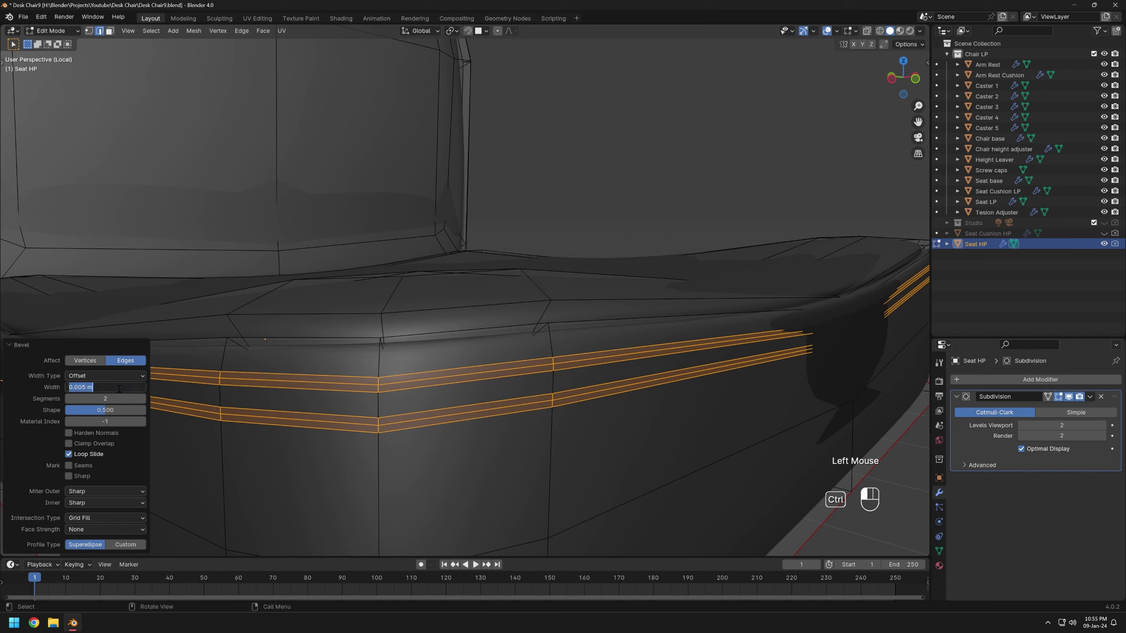
- Sink the centre loops of both bevels inward by about 0.004 m to form two seam grooves around the seat's side
alt+click(492, 372)
alt+shift+click(505, 406)
key(alt+s)
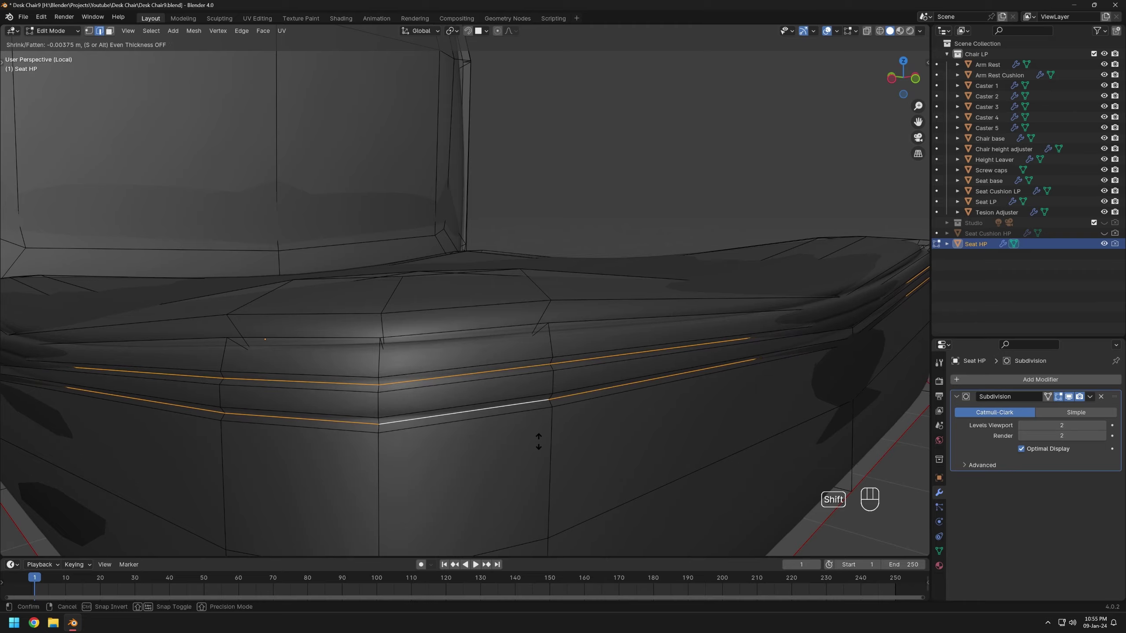
click(538, 444)
key(Tab)
middle_drag(537, 437, 581, 380)
scroll(513, 378, down, 5)
scroll(513, 378, up, 1)
scroll(485, 394, up, 2)
- Duplicate the edge loop on the band above the upper seam groove in place and separate it into its own object
click(1050, 398)
key(Tab)
click(1048, 397)
shift+middle_drag(661, 384, 629, 378)
middle_drag(629, 378, 598, 372)
alt+click(471, 364)
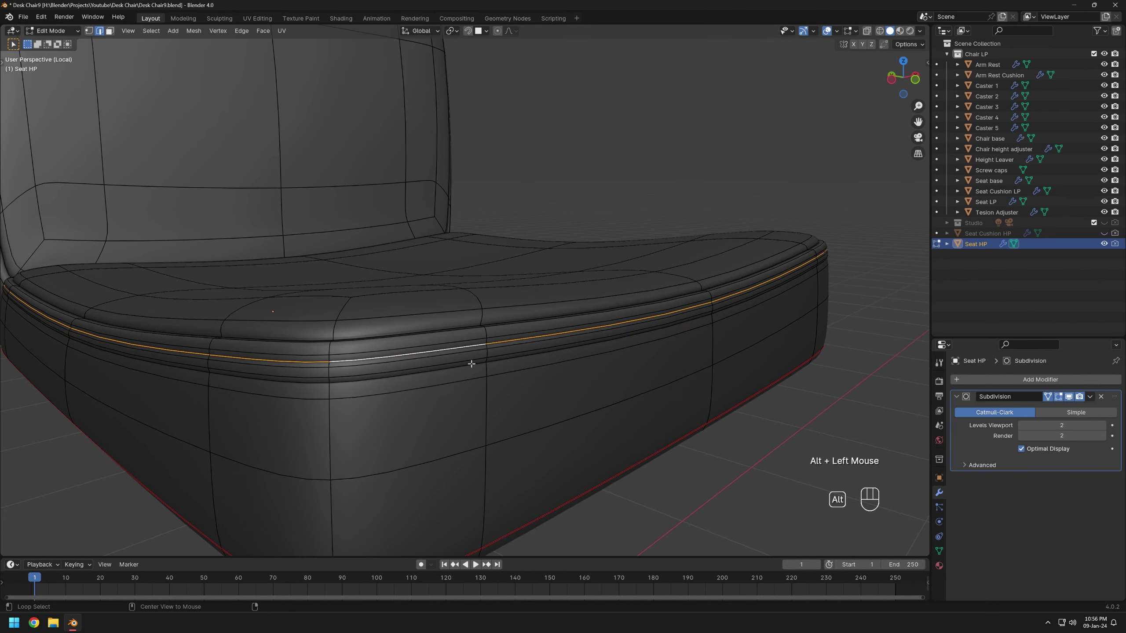
key(shift+d)
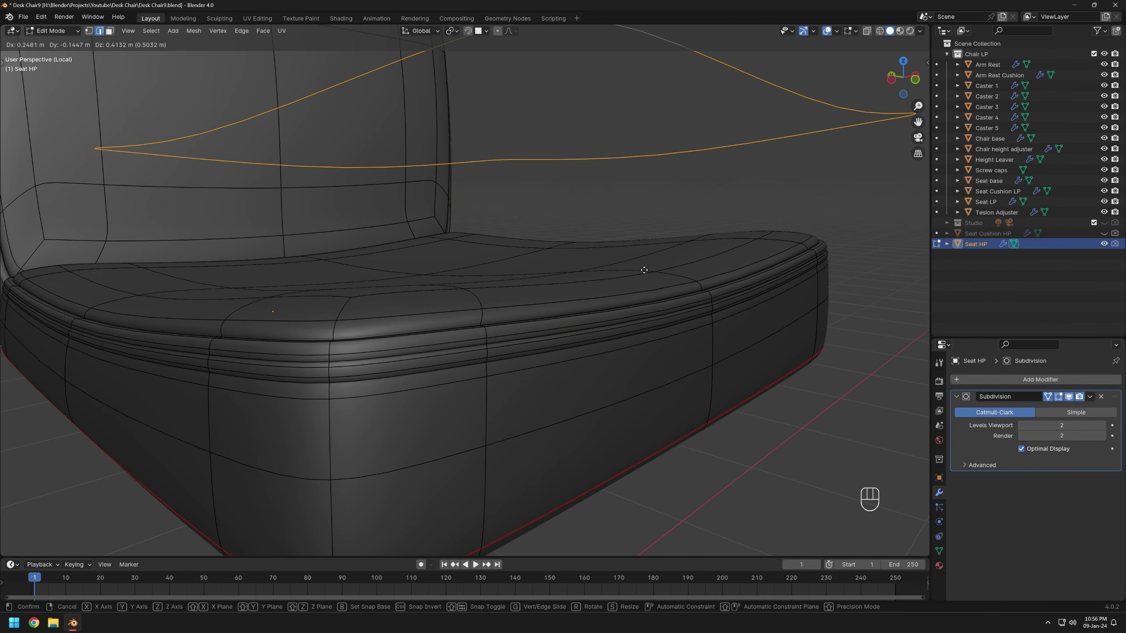
right_click(644, 269)
key(p)
click(644, 270)
- Name the separated loop object Seat HP Curve 1 and scale its whole loop up to about 1.001
double_click(981, 255)
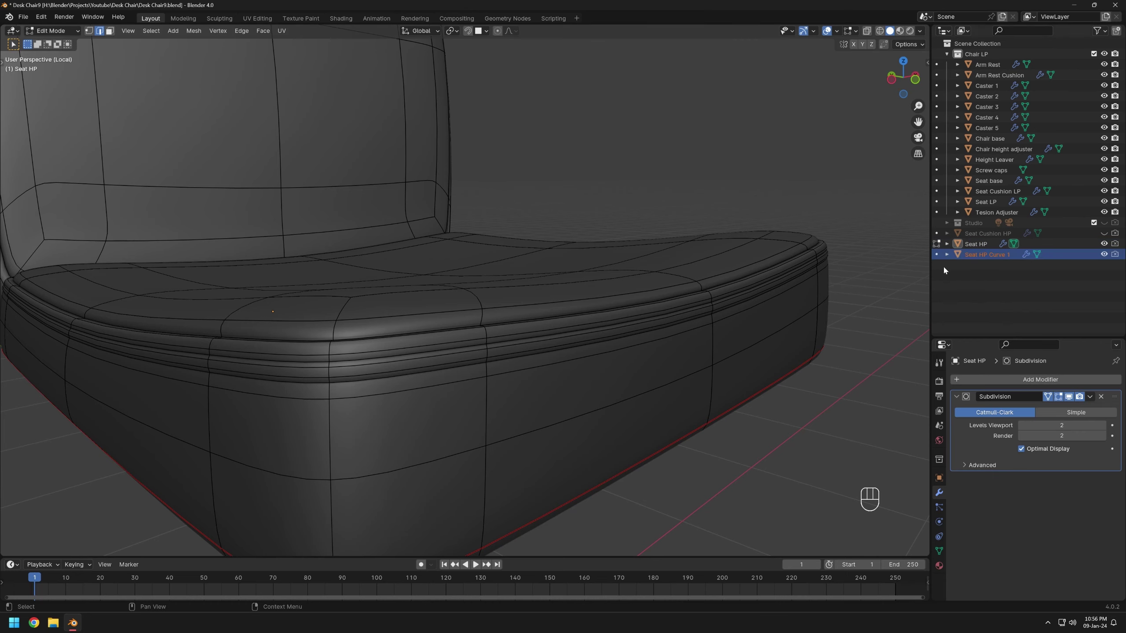
key(Tab)
click(972, 245)
click(976, 256)
key(Tab)
key(a)
key(s)
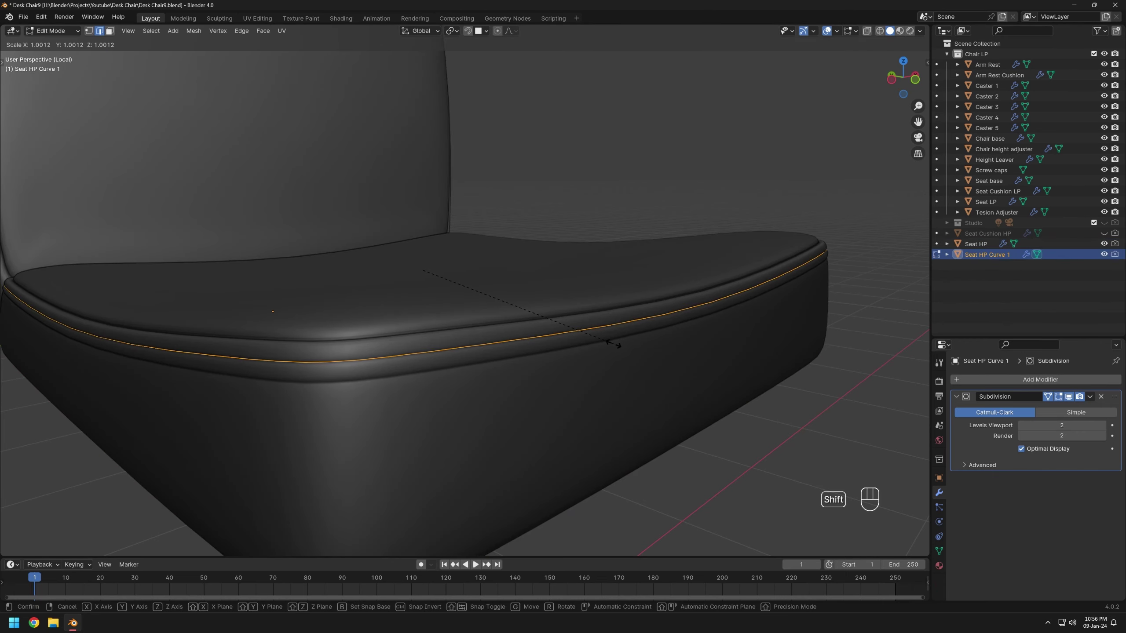
click(613, 344)
- Fine-tune the scale of the Seat HP Curve 1 vertices against the seat's side surface
key(1)
scroll(576, 348, up, 2)
middle_drag(613, 345, 548, 340)
shift+middle_drag(548, 339, 678, 324)
middle_drag(679, 324, 753, 331)
scroll(586, 321, up, 1)
middle_drag(753, 330, 703, 337)
key(s)
shift+click(706, 327)
scroll(706, 328, down, 2)
scroll(543, 329, up, 3)
scroll(527, 337, down, 2)
scroll(527, 337, up, 2)
shift+middle_drag(527, 337, 511, 355)
key(Tab)
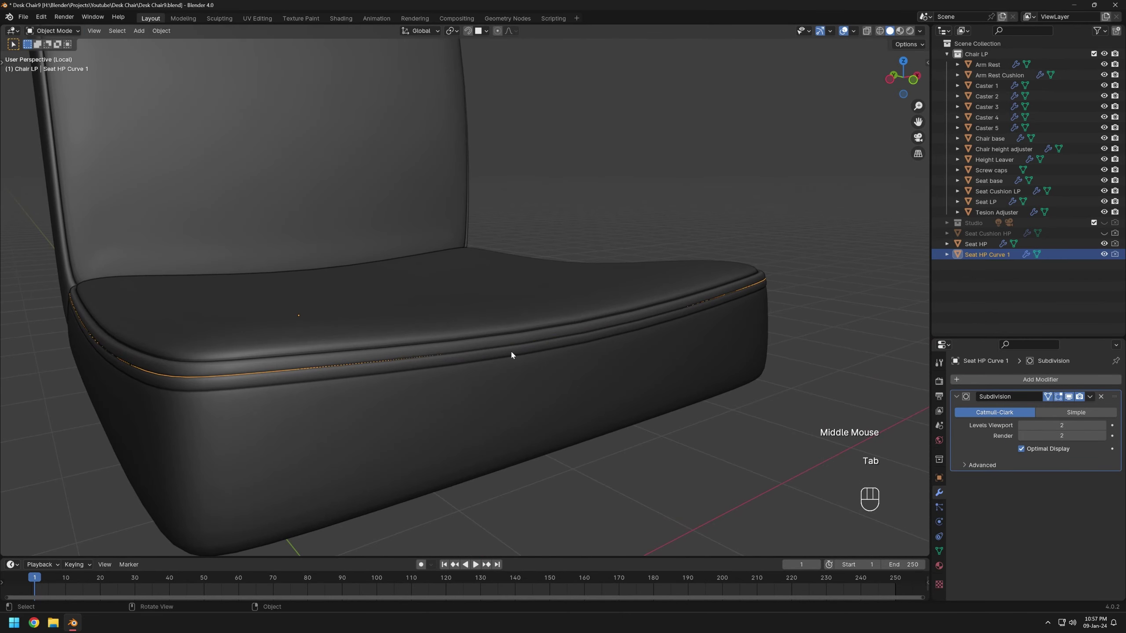
- Snap the 3D cursor to the centre of the selected Seat HP Curve 1 loop
key(Tab)
key(2)
key(shift+s)
click(506, 416)
- Apply the Subdivision modifier on Seat HP Curve 1
key(Tab)
right_click(482, 349)
mouse_move(486, 384)
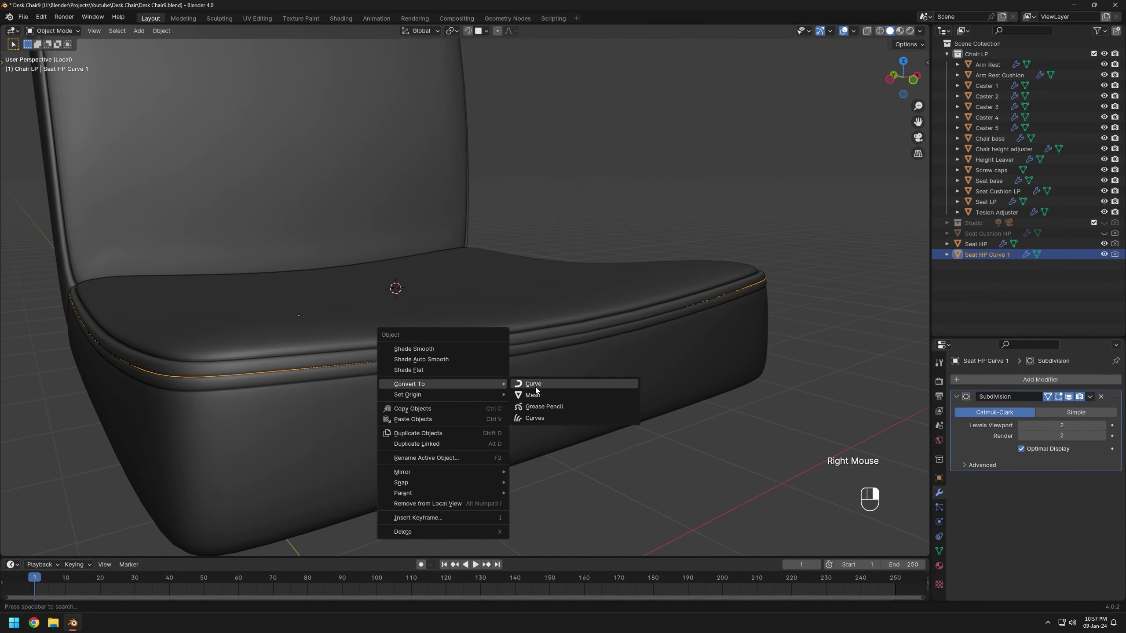
click(554, 418)
key(ctrl+a)
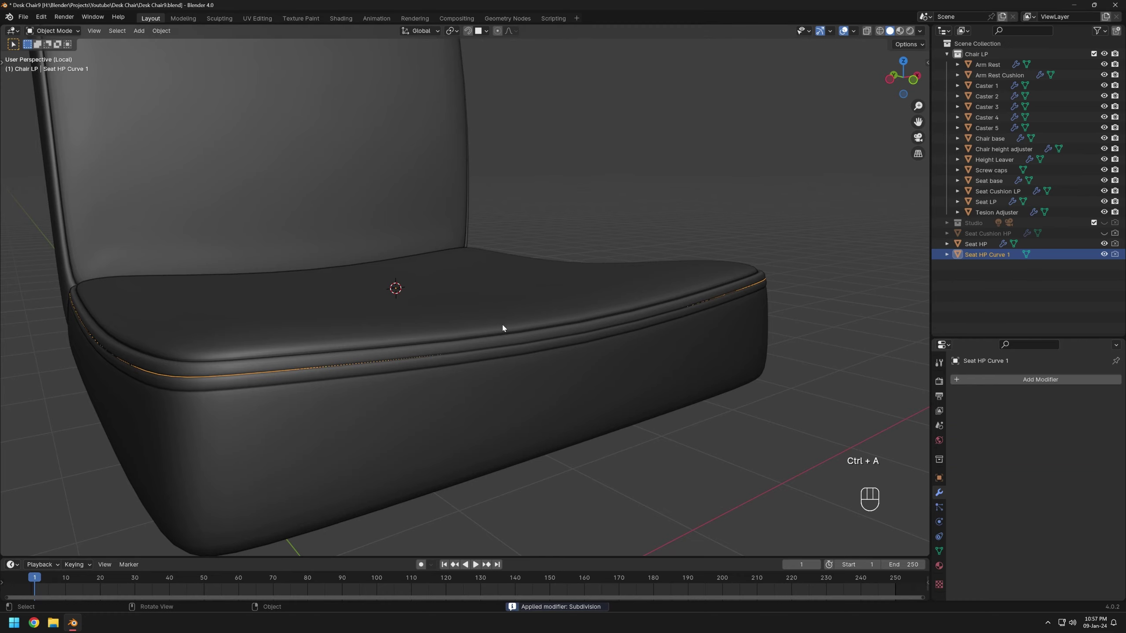
- Add a cube at the 3D cursor and scale it down to about 0.058
key(shift+a)
mouse_move(505, 333)
click(550, 344)
scroll(530, 362, down, 2)
key(s)
click(460, 308)
- Stretch the cube along the X axis into an elongated block
middle_drag(460, 308, 443, 342)
key(s)
key(x)
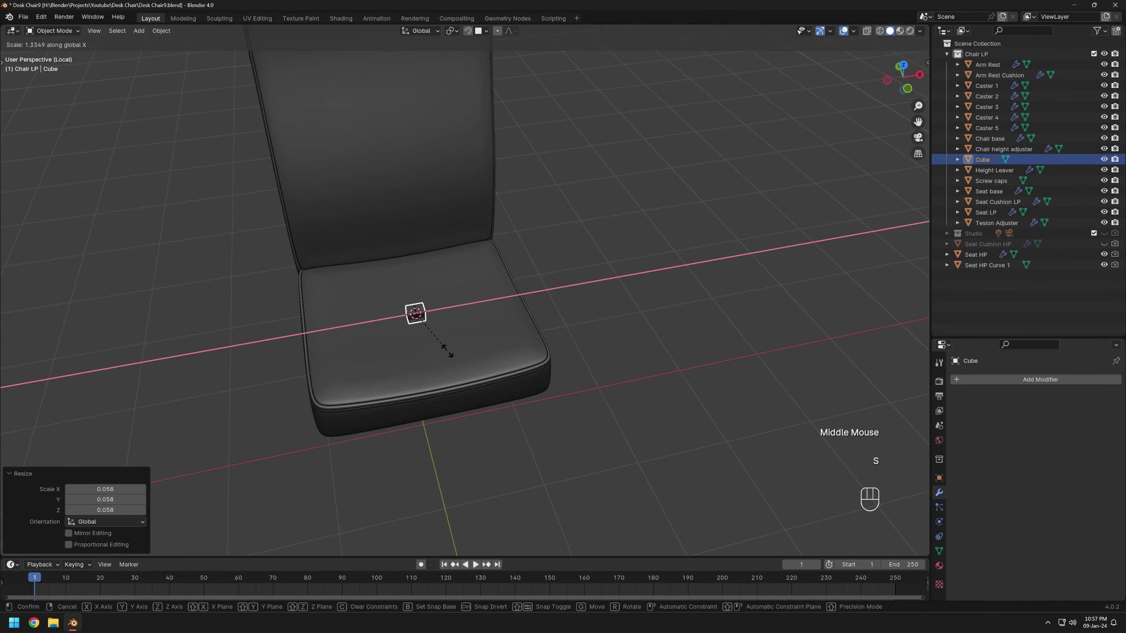
click(449, 375)
- Cut one centred edge loop across the middle of the elongated block
scroll(449, 376, up, 3)
key(Tab)
key(ctrl+r)
click(350, 333)
click(350, 332)
- In wireframe shading, move the block's centre loop up along the Z axis
middle_drag(350, 332, 357, 306)
shift+middle_drag(357, 306, 461, 322)
key(z)
click(364, 314)
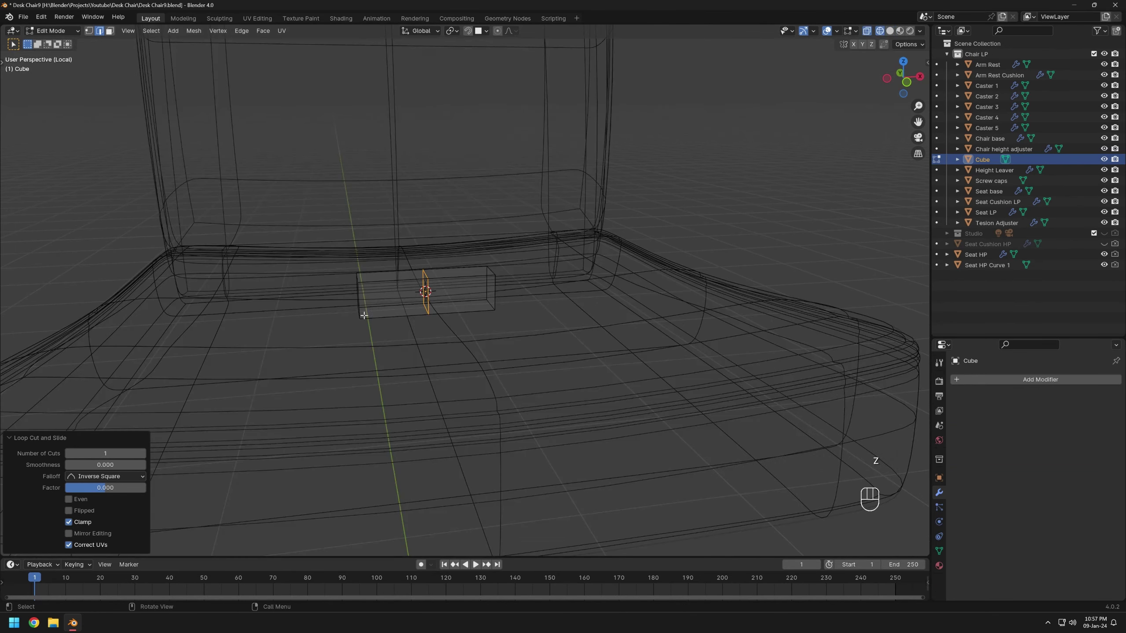
key(g)
key(z)
click(481, 316)
- Raise the lower corner vertices at both ends of the block by about 0.031 m along Z
key(1)
drag(475, 287, 506, 321)
shift+drag(343, 296, 377, 329)
key(g)
key(z)
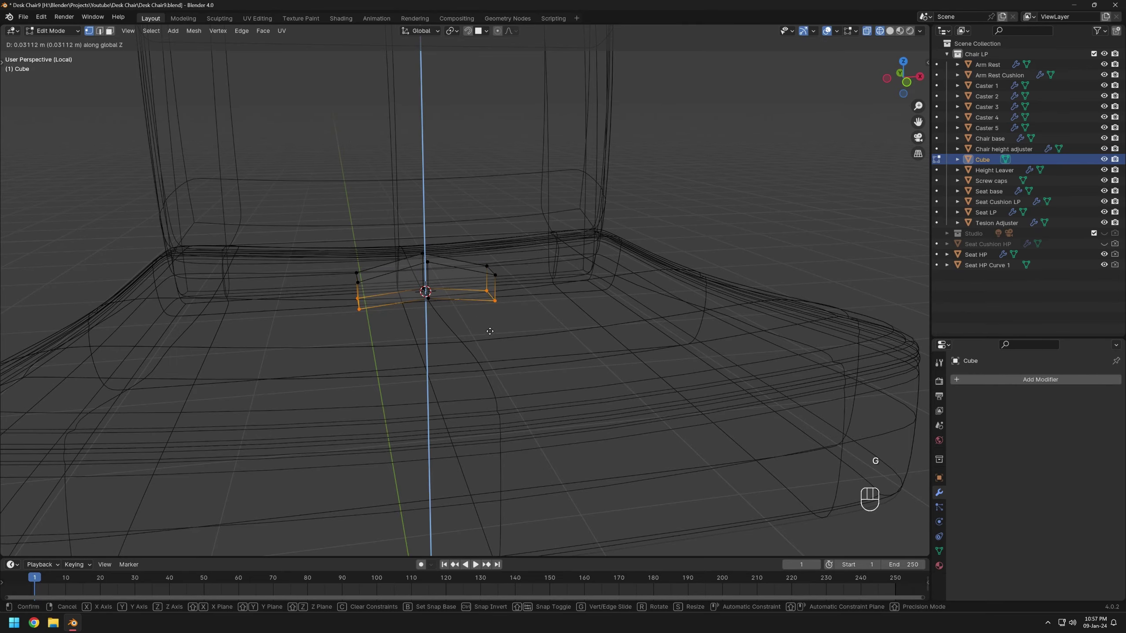
click(490, 330)
- Taper both ends of the block by scaling their vertices to about 0.448 along Y
drag(329, 264, 365, 316)
shift+drag(471, 252, 512, 326)
mouse_move(519, 330)
middle_down()
mouse_move(633, 385)
mouse_move(601, 371)
middle_up()
scroll(633, 384, up, 1)
key(s)
key(y)
click(508, 339)
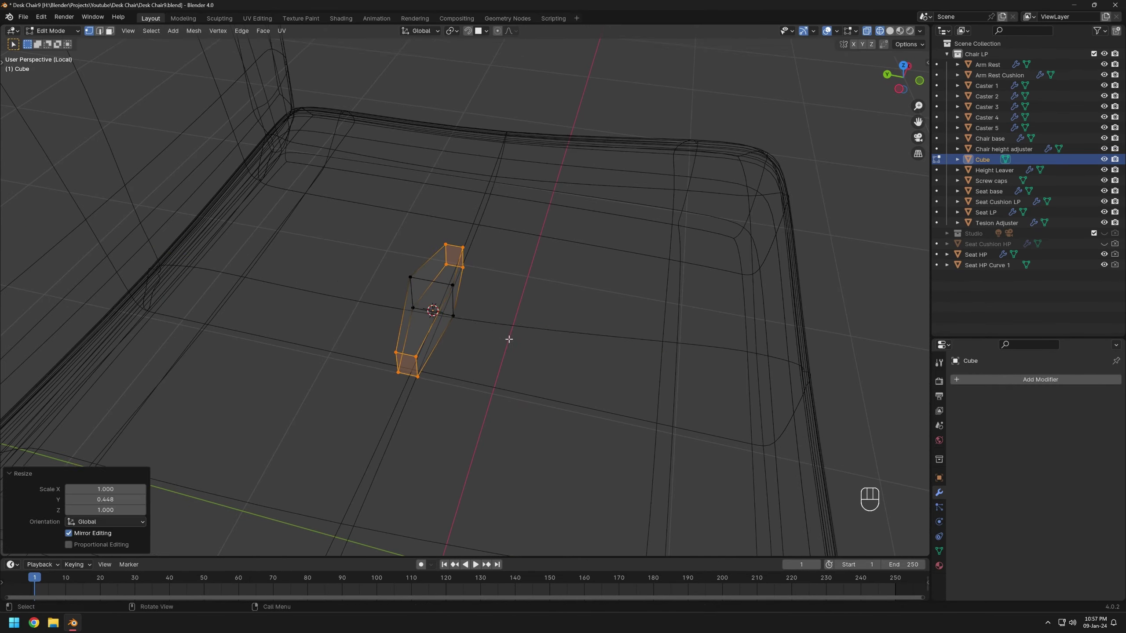
- Return to solid shading and add a Subdivision Surface modifier to the block
middle_drag(508, 339, 412, 306)
shift+middle_drag(412, 306, 483, 324)
key(z)
click(1006, 381)
mouse_move(1014, 421)
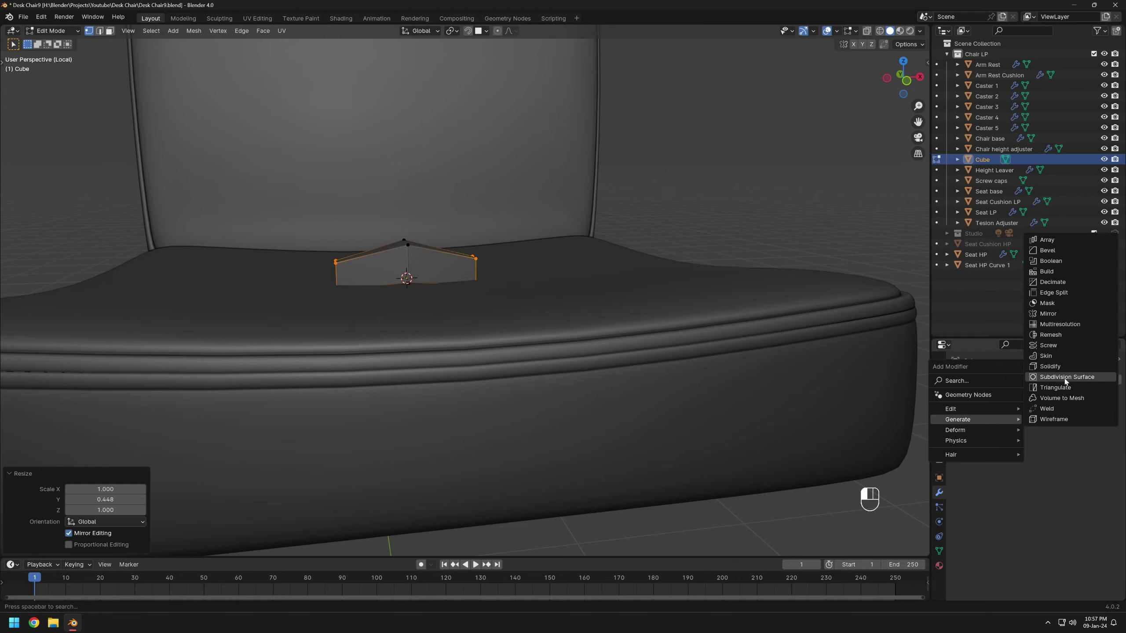
click(1067, 382)
- Raise the block's centre edge loop further along the Z axis to strengthen its arch
scroll(424, 286, up, 4)
shift+middle_drag(425, 286, 470, 313)
alt+click(408, 262)
key(g)
key(z)
click(494, 321)
- Rescale the whole block along the X axis with all of its geometry selected
key(a)
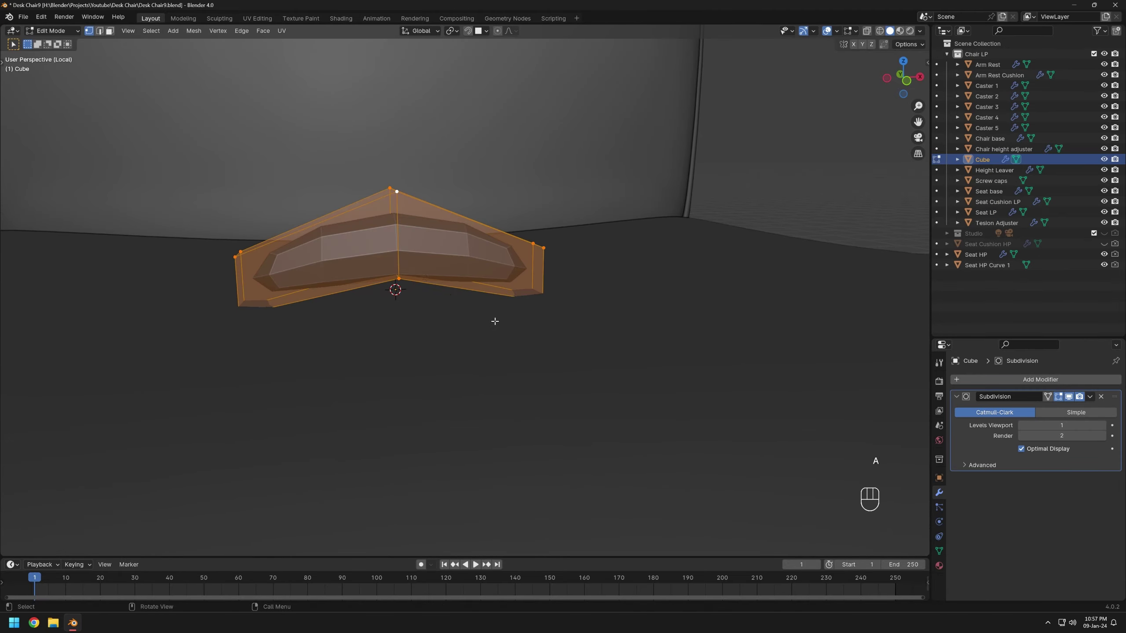
key(s)
key(x)
click(543, 331)
middle_drag(544, 332, 532, 329)
- Scale the block's centre edge loop along Z and along Y to refine the middle of the stitch shape
alt+click(401, 265)
key(s)
key(z)
click(466, 306)
mouse_move(465, 306)
middle_down()
mouse_move(559, 363)
mouse_move(634, 365)
mouse_move(420, 304)
mouse_move(525, 336)
middle_up()
key(s)
key(y)
click(603, 357)
- Scale the entire reshaped piece once more along the X axis
key(a)
key(s)
key(x)
click(531, 345)
- Shade the piece smooth in Object Mode and scale it down towards stitch size
key(Tab)
scroll(510, 330, down, 2)
click(456, 264)
right_click(455, 217)
click(455, 215)
scroll(517, 328, down, 2)
key(s)
click(442, 336)
- Move the centre edge loop of the small stitch slightly along Z to fine-tune its arch
scroll(428, 341, up, 5)
key(Tab)
alt+click(381, 317)
scroll(390, 359, up, 3)
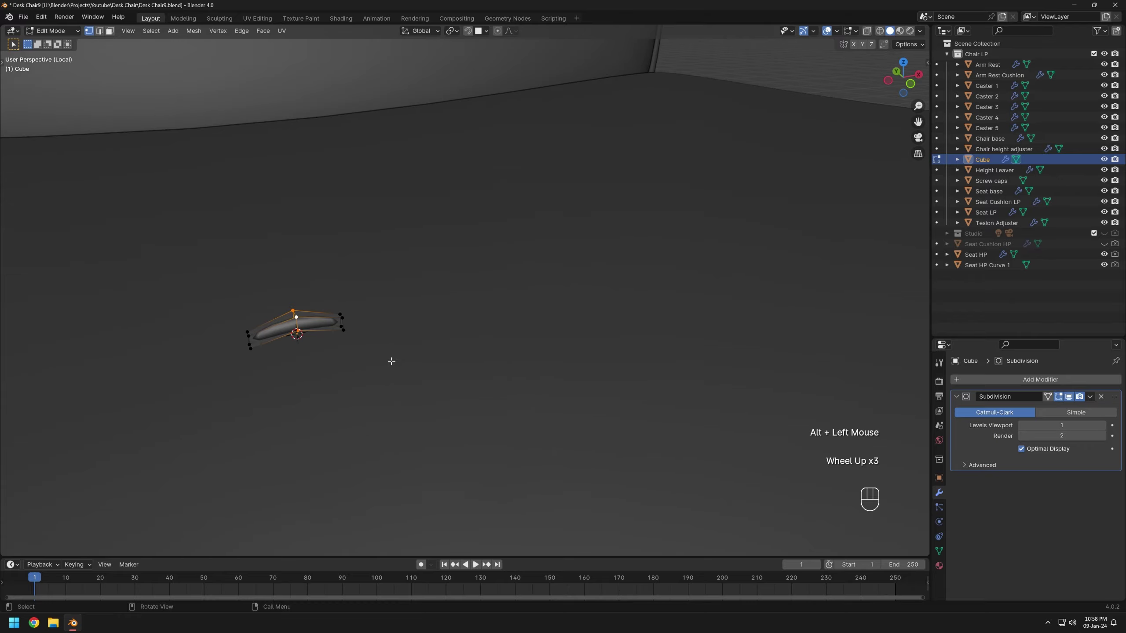
shift+middle_drag(424, 354, 496, 355)
scroll(435, 372, up, 3)
key(g)
key(z)
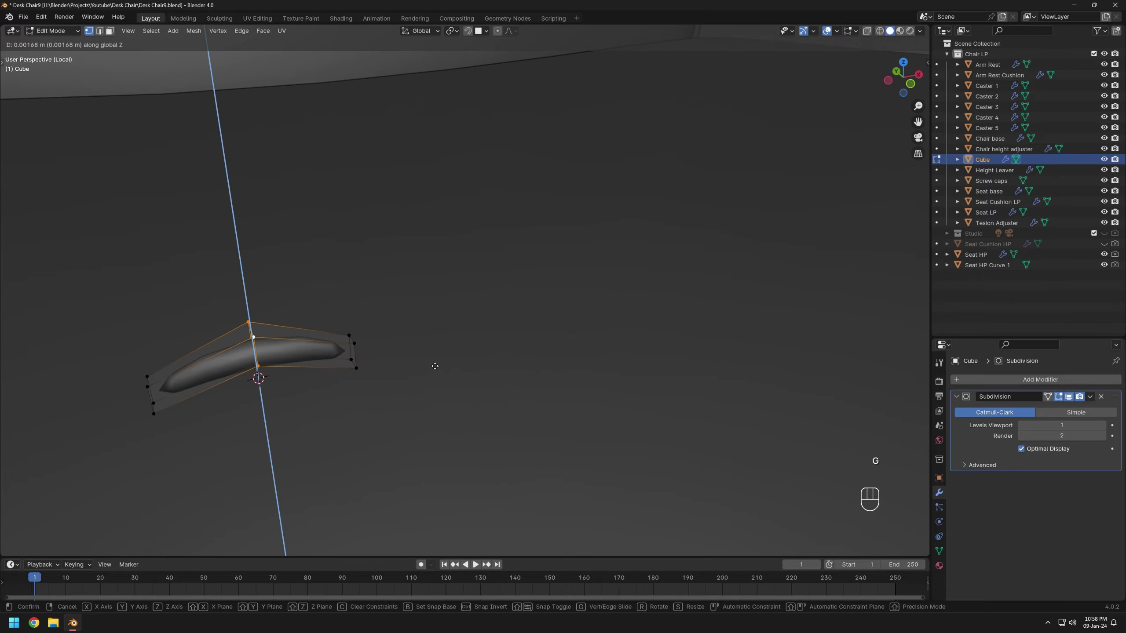
click(340, 360)
- Return to Object Mode and apply the Scale transform to the stitch
shift+middle_drag(335, 362, 444, 350)
middle_drag(378, 364, 493, 376)
key(Tab)
scroll(485, 355, down, 2)
key(ctrl+a)
click(515, 375)
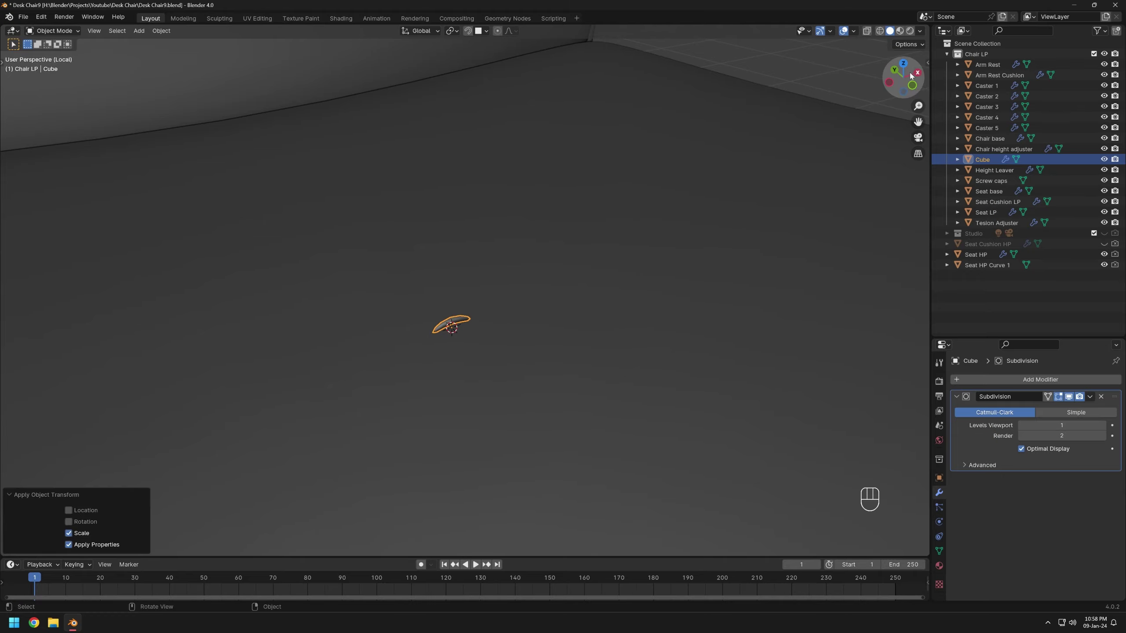
- Resize the stitch to about 0.02 m along X and apply its scale again
key(n)
scroll(470, 347, up, 3)
key(s)
click(493, 361)
scroll(478, 368, down, 6)
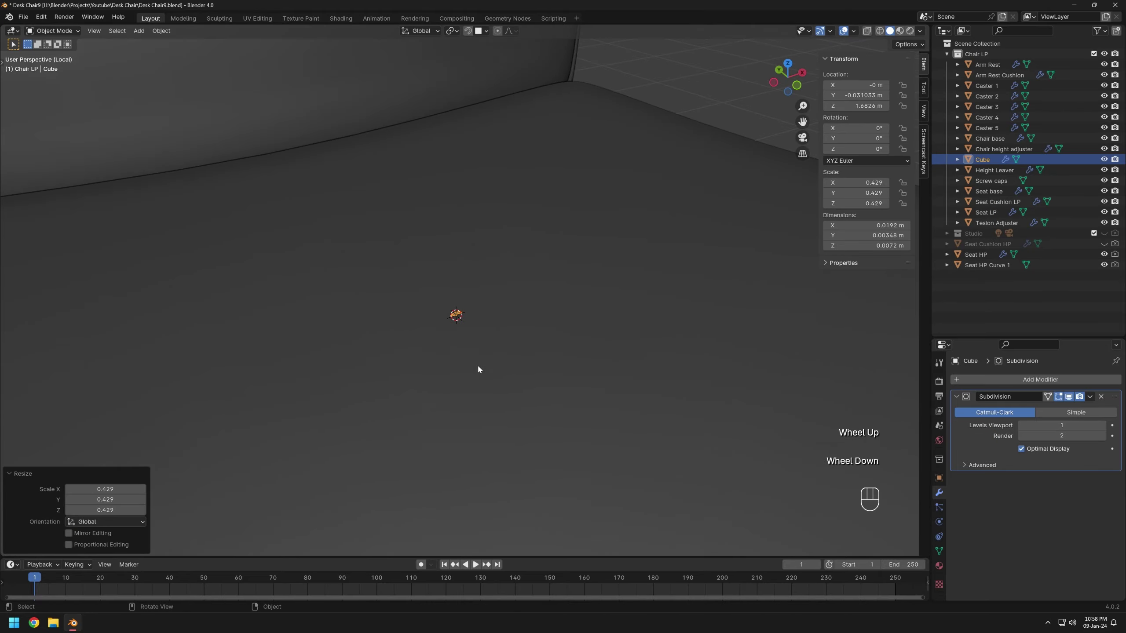
middle_drag(477, 355, 448, 357)
scroll(531, 354, up, 2)
key(s)
click(528, 344)
key(ctrl+a)
click(526, 345)
- Align the stitch with its origin using Geometry to Origin
middle_drag(516, 353, 471, 302)
right_click(468, 296)
mouse_move(473, 340)
click(535, 363)
right_click(465, 296)
mouse_move(465, 296)
click(508, 298)
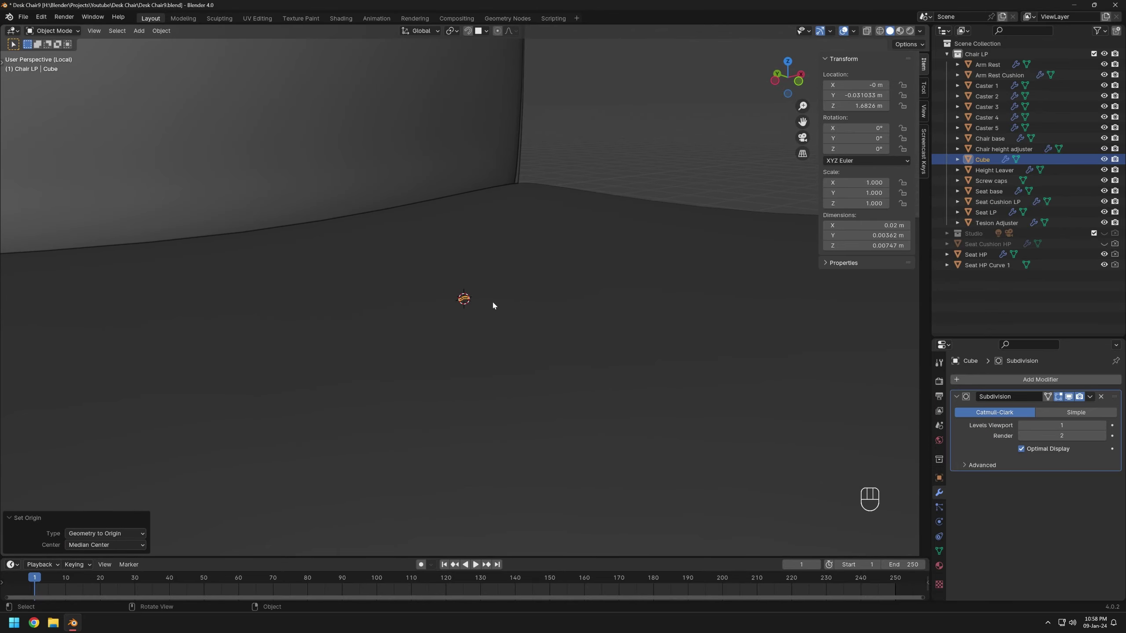
- Add an Array modifier to the stitch with a count of 39 and a relative X offset factor of 1.1
click(1049, 380)
mouse_move(1004, 382)
click(903, 380)
drag(1061, 521, 1078, 522)
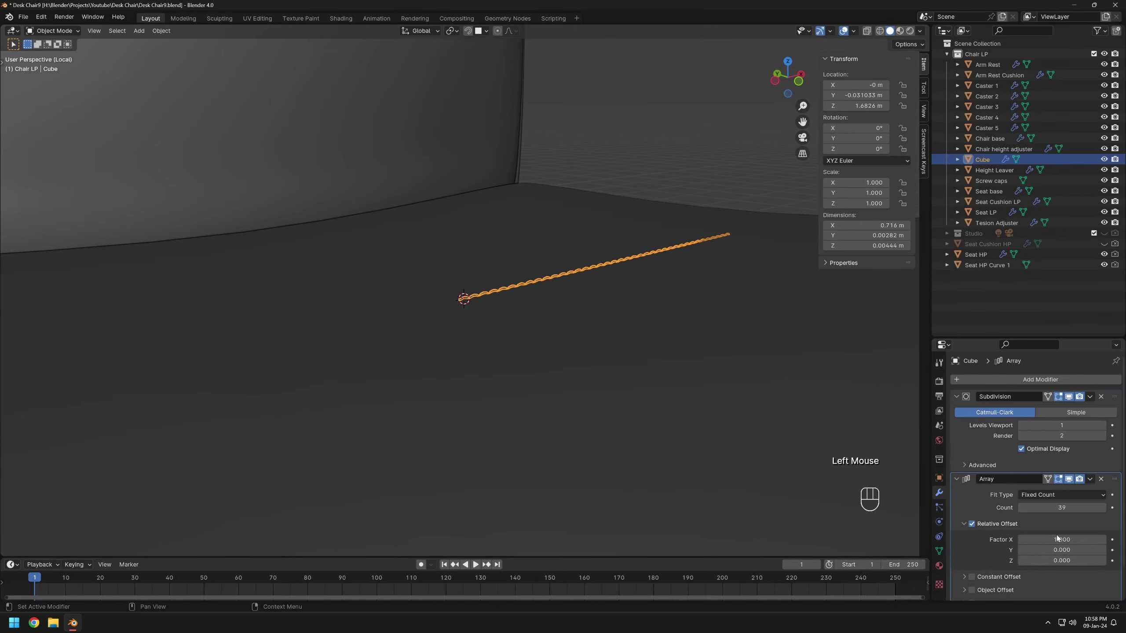
- Convert the Seat HP Curve 1 guide loop from a mesh to a curve
click(982, 267)
scroll(567, 376, down, 8)
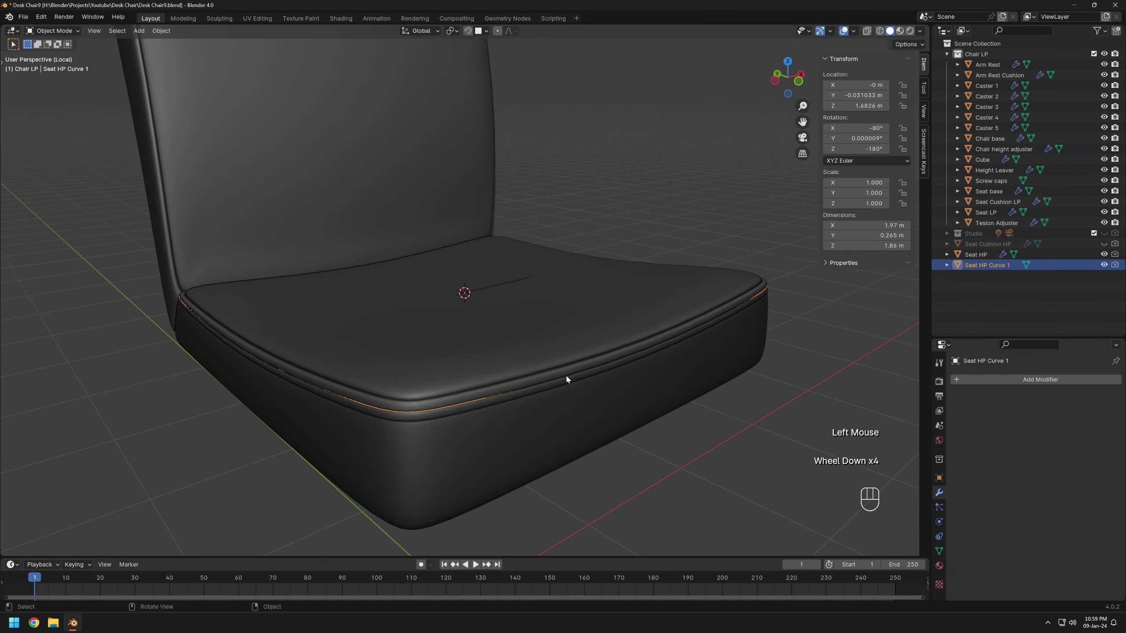
right_click(567, 376)
mouse_move(568, 368)
click(617, 368)
- Move the Cube out of the Chair LP collection and rename it Stitch 1
click(983, 160)
drag(982, 160, 980, 255)
double_click(977, 234)
text(Stitch)
key(Return)
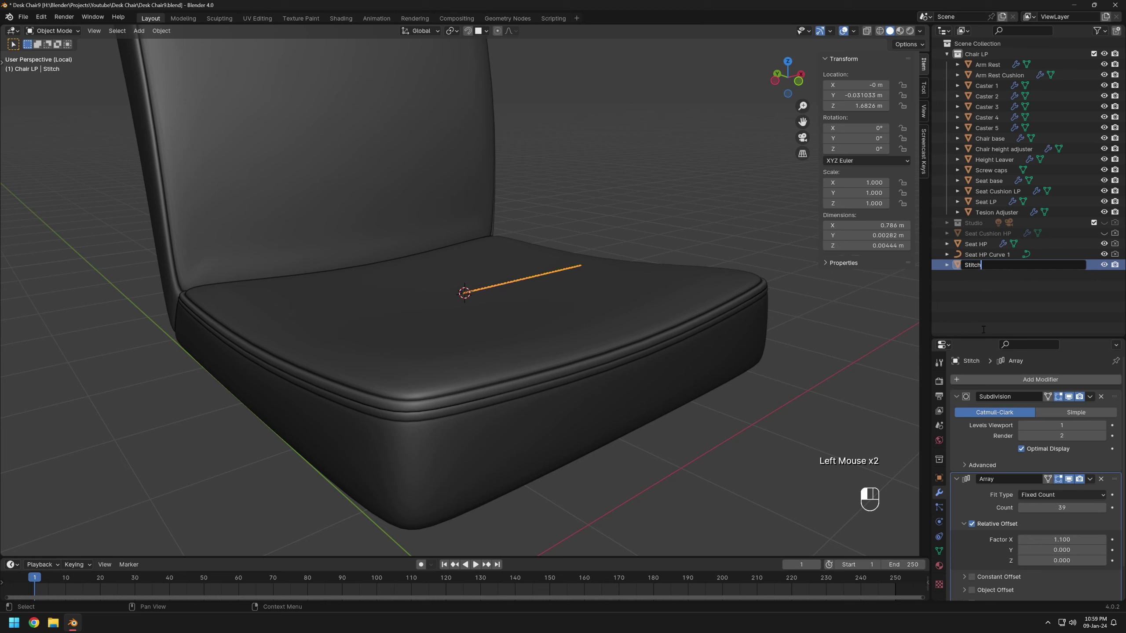
- Add a Curve modifier to Stitch 1 with Seat HP Curve 1 as its curve object
click(1018, 380)
mouse_move(1019, 387)
click(935, 408)
scroll(1031, 486, down, 7)
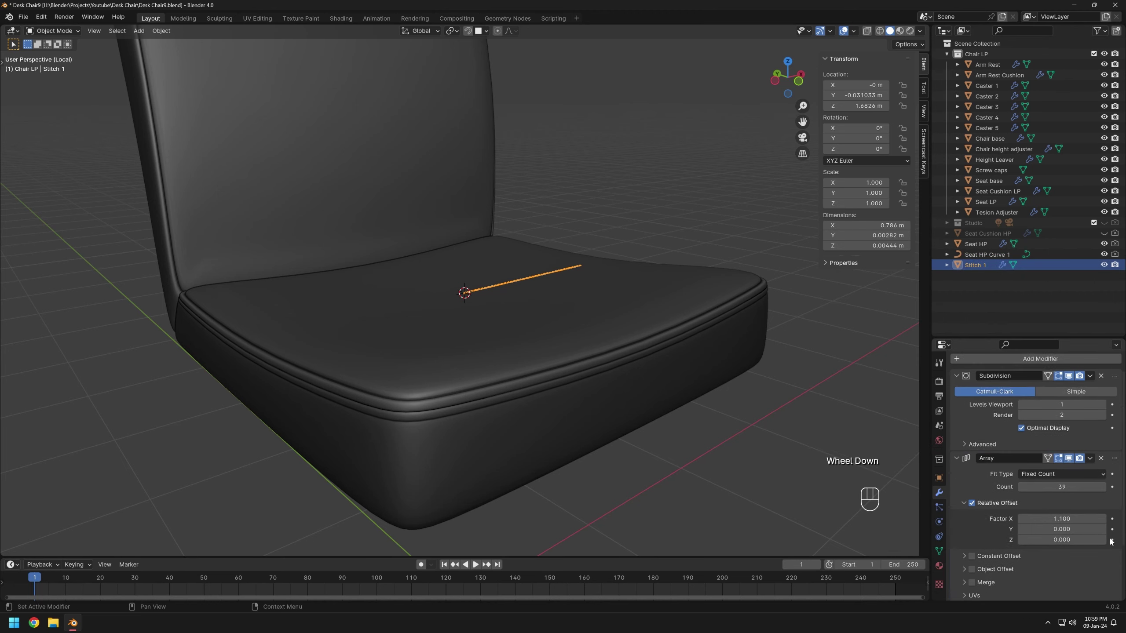
click(1037, 566)
click(1019, 458)
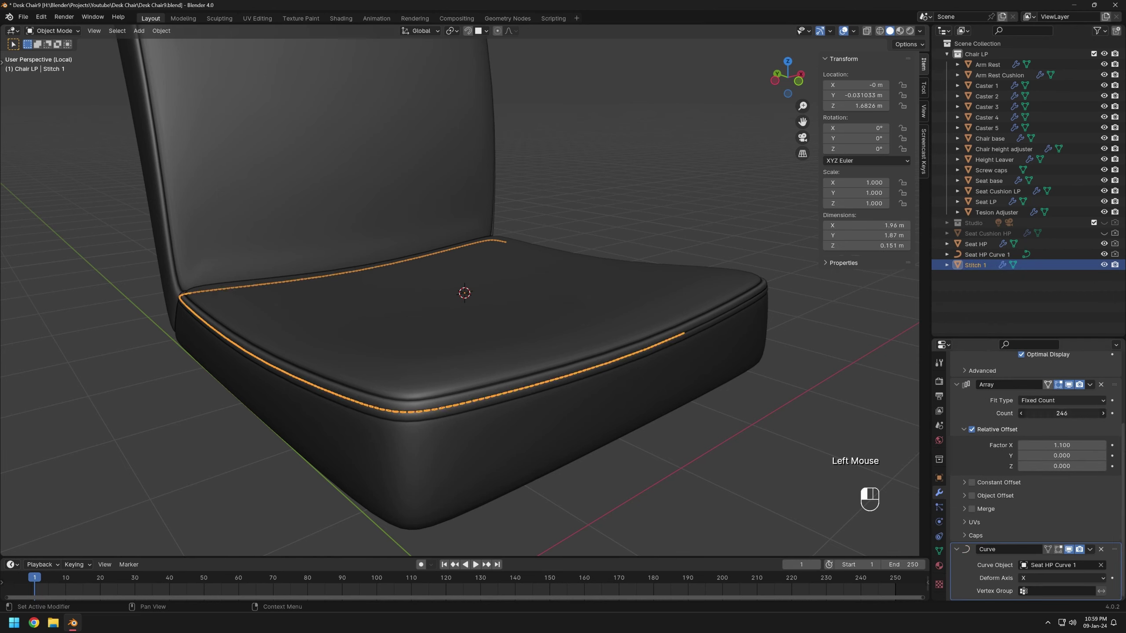
- Set the Stitch 1 array to a count of 364 and a relative X offset factor of 1.101 around the rim
middle_drag(633, 360, 549, 344)
scroll(487, 348, up, 4)
shift+middle_drag(550, 344, 570, 311)
click(1040, 444)
text(1.1)
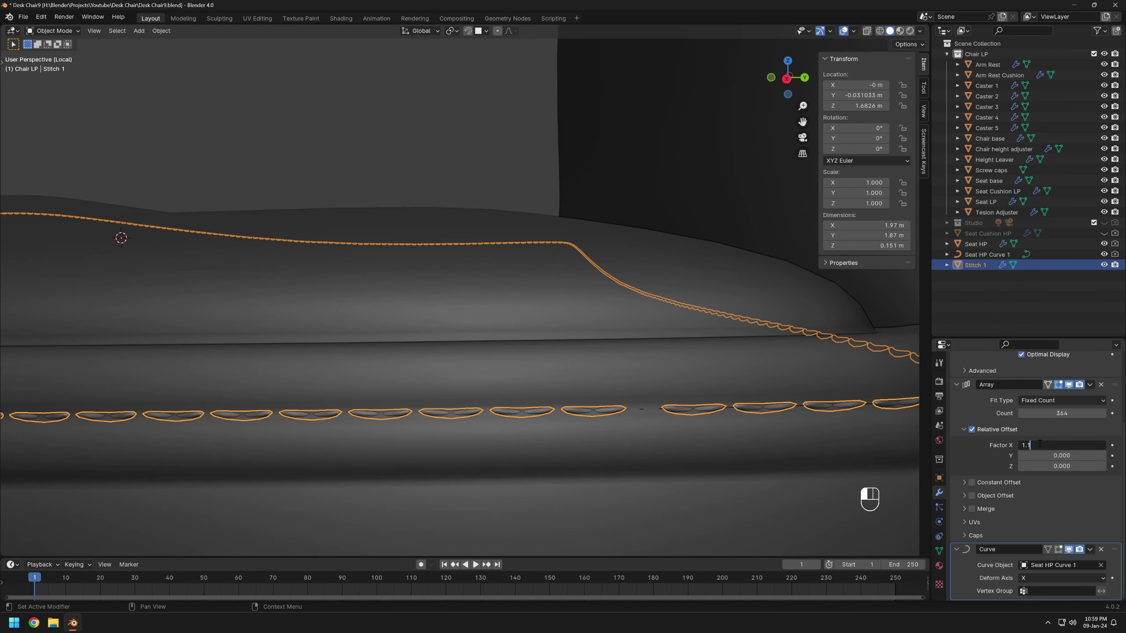
text(05)
key(Return)
key(Return)
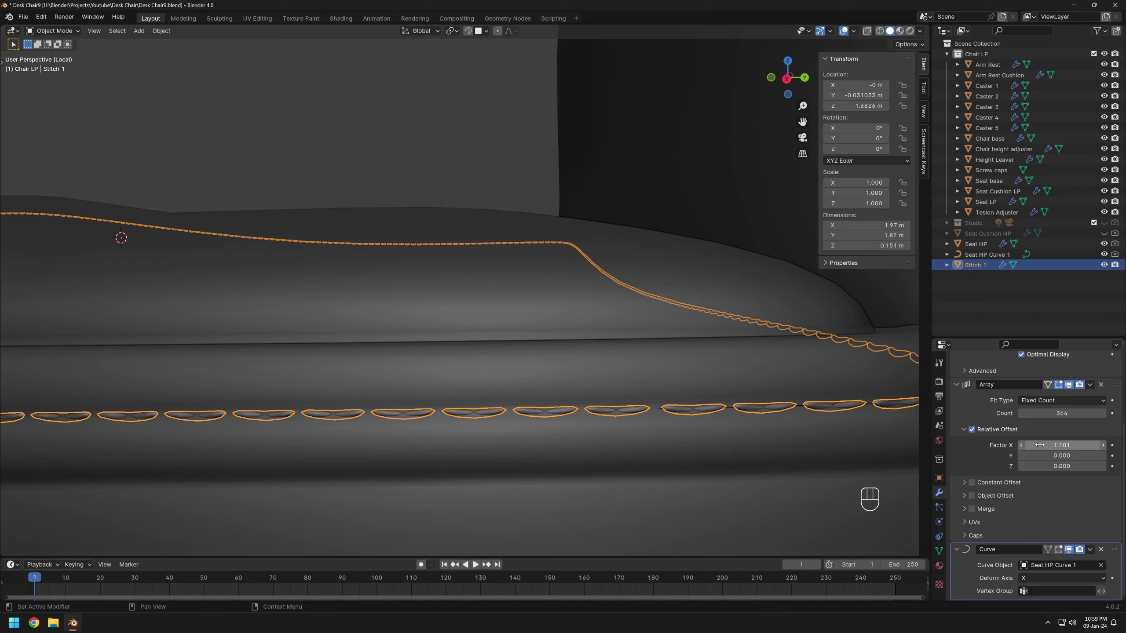
- Tilt all control points of Seat HP Curve 1 by 159° to reorient the stitches
click(983, 255)
key(Tab)
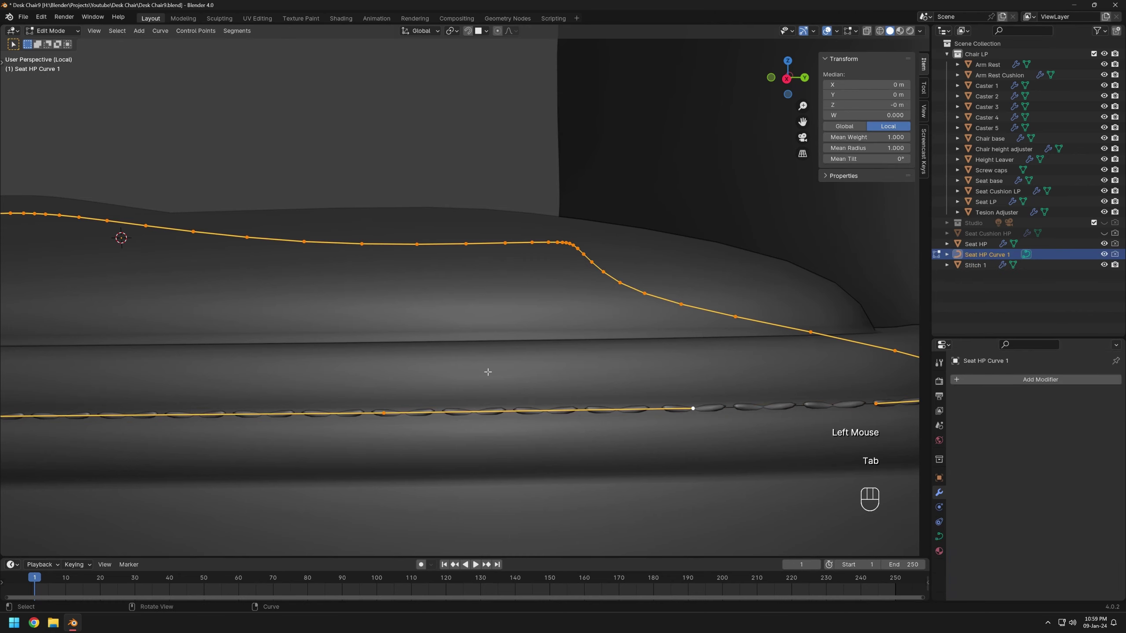
key(ctrl+t)
click(1012, 286)
scroll(443, 347, down, 5)
shift+middle_drag(443, 346, 741, 323)
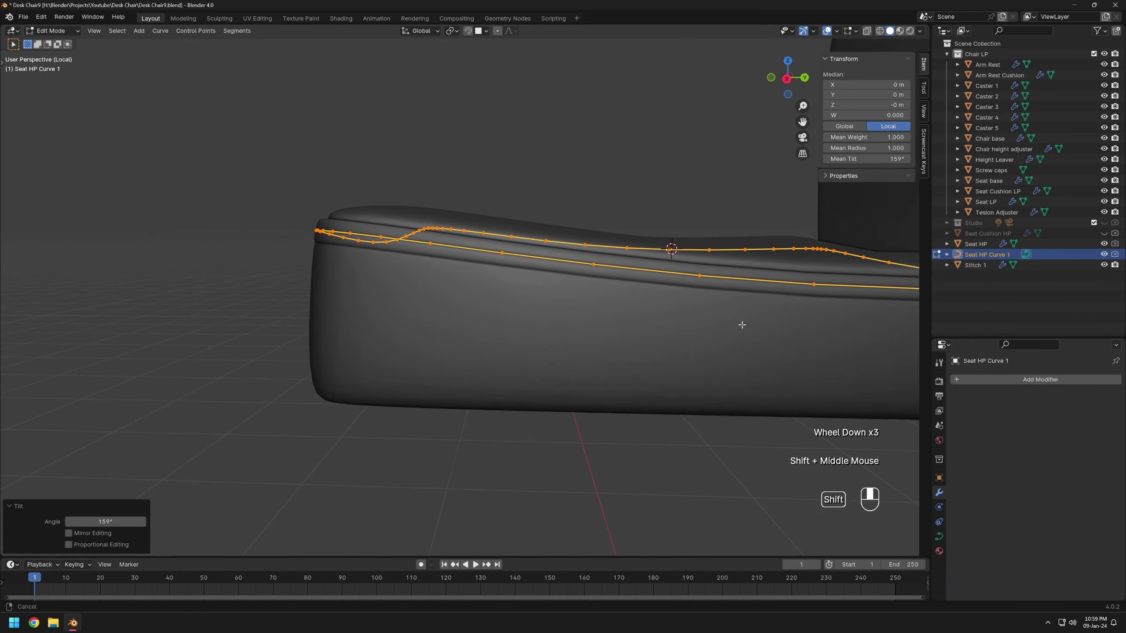
middle_drag(510, 344, 629, 354)
key(Tab)
- Examine how the tilted stitches sit along the seam around the seat's rim and front corner
scroll(629, 354, up, 5)
shift+middle_drag(585, 253, 716, 317)
shift+middle_drag(716, 317, 665, 302)
click(621, 305)
scroll(595, 305, down, 3)
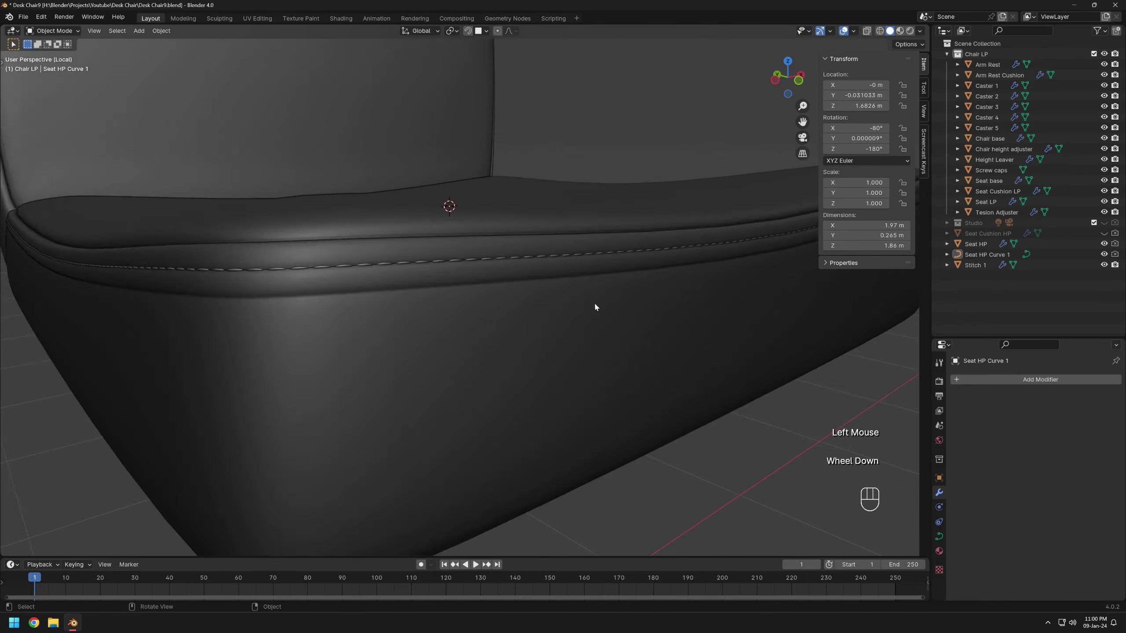
shift+middle_drag(595, 305, 620, 293)
middle_drag(621, 292, 587, 275)
ctrl+middle_drag(588, 275, 913, 278)
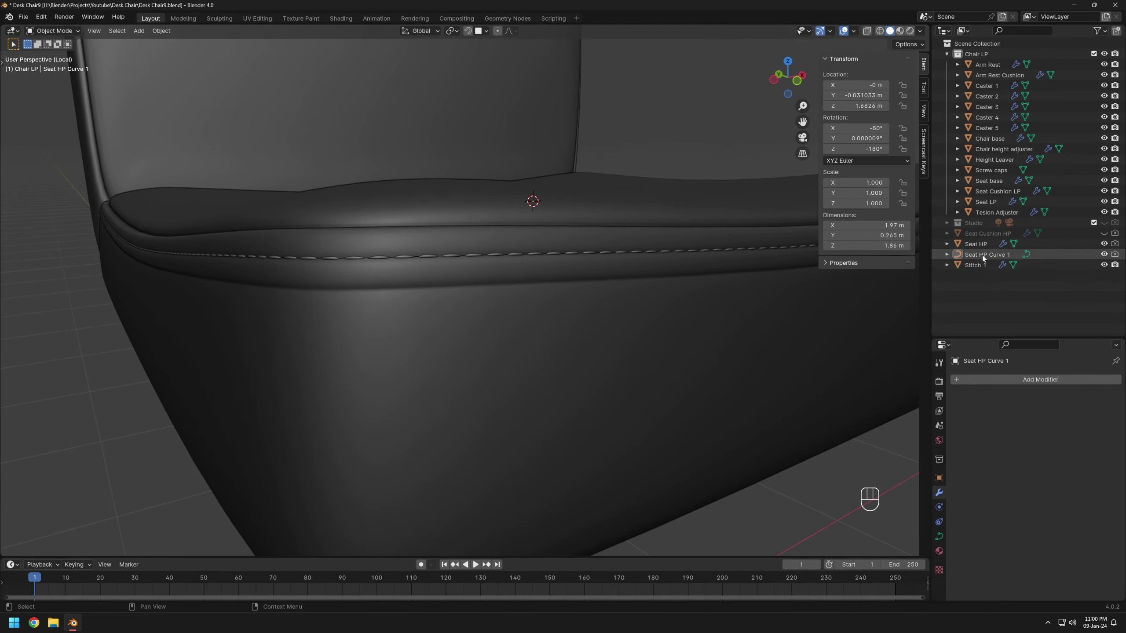
- Duplicate the edge loop along the lower groove of Seat HP in place and separate it into its own object
click(976, 244)
key(Tab)
alt+click(559, 291)
key(shift+d)
key(Escape)
key(p)
click(654, 271)
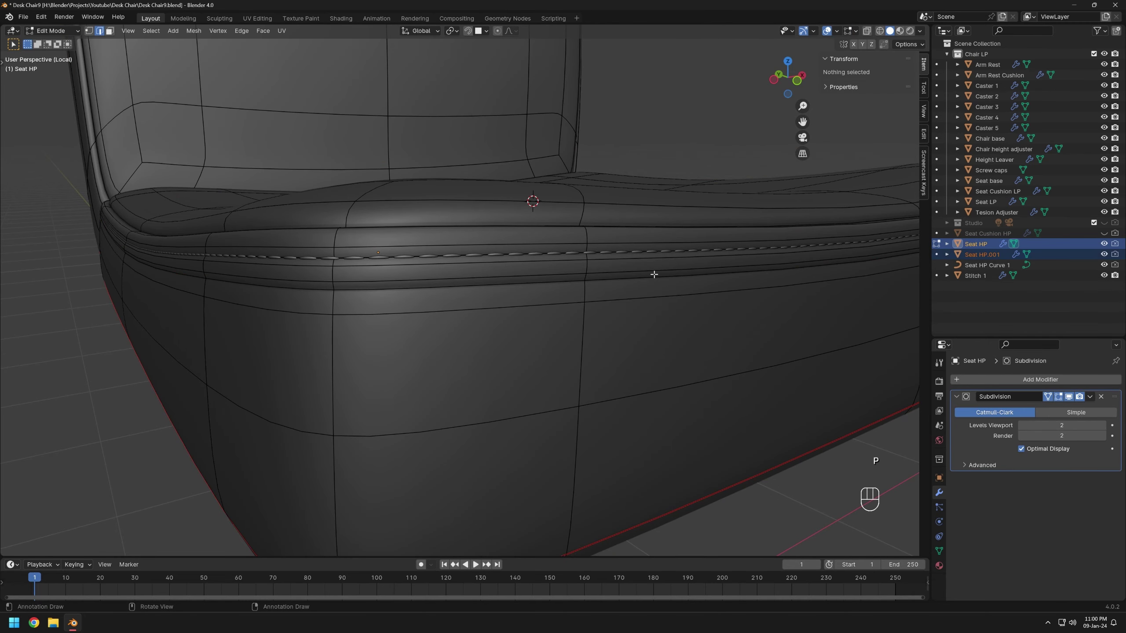
- Rename the separated loop object as Seat HP Curve 2
double_click(982, 254)
text(Seat HP Curve)
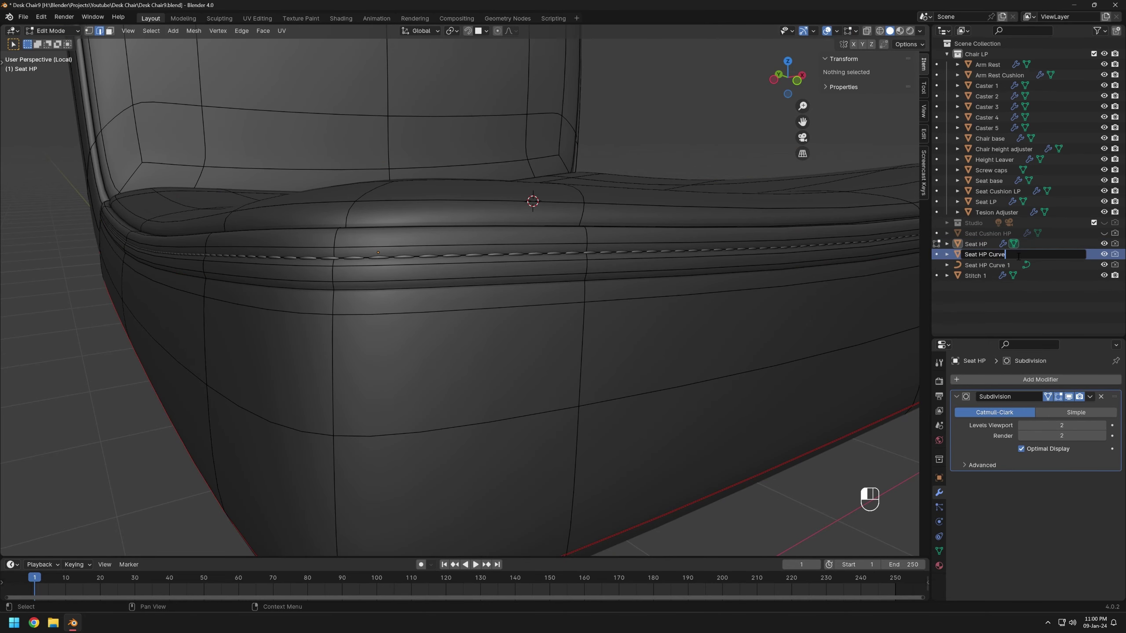
text( 2)
key(Return)
- Scale all vertices of Seat HP Curve 2 slightly to fit the loop to the seat's lower groove
key(Tab)
key(Tab)
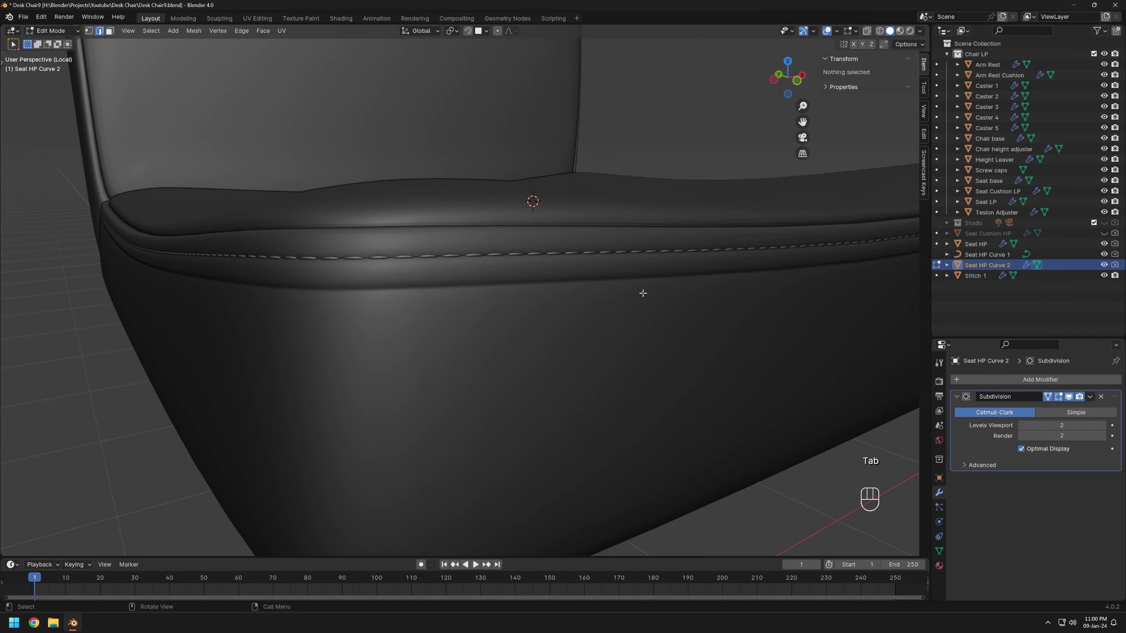
key(a)
key(s)
click(646, 291)
key(1)
key(s)
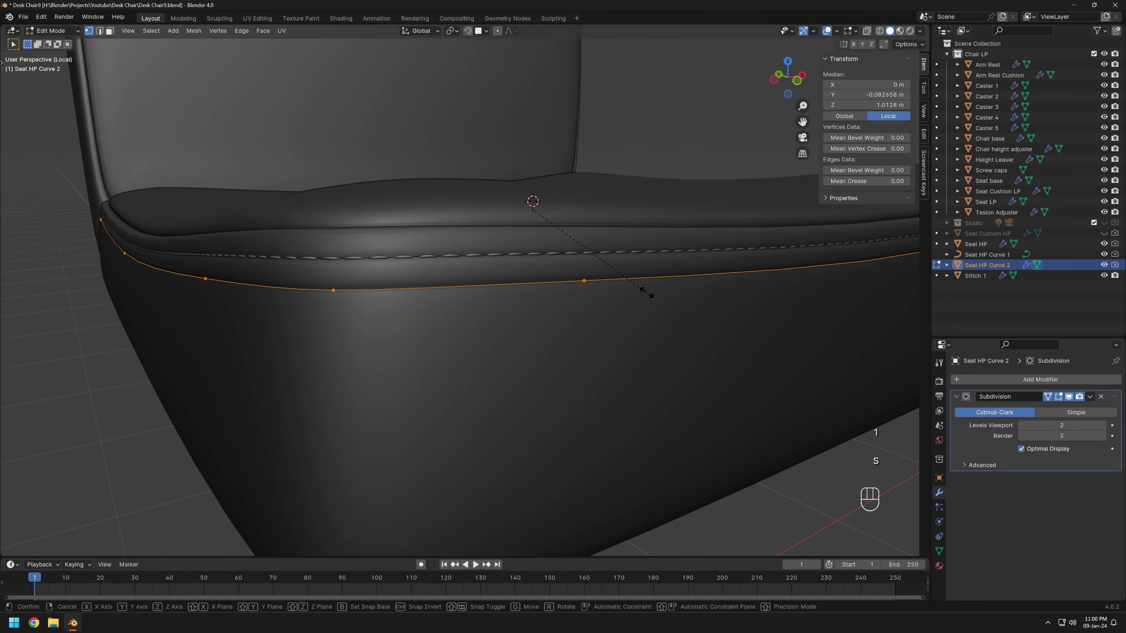
click(647, 292)
- Apply the Subdivision modifier on Seat HP Curve 2 in Object Mode
scroll(738, 310, down, 2)
shift+middle_drag(738, 311, 566, 332)
key(Tab)
scroll(565, 331, up, 1)
key(ctrl+a)
right_click(589, 324)
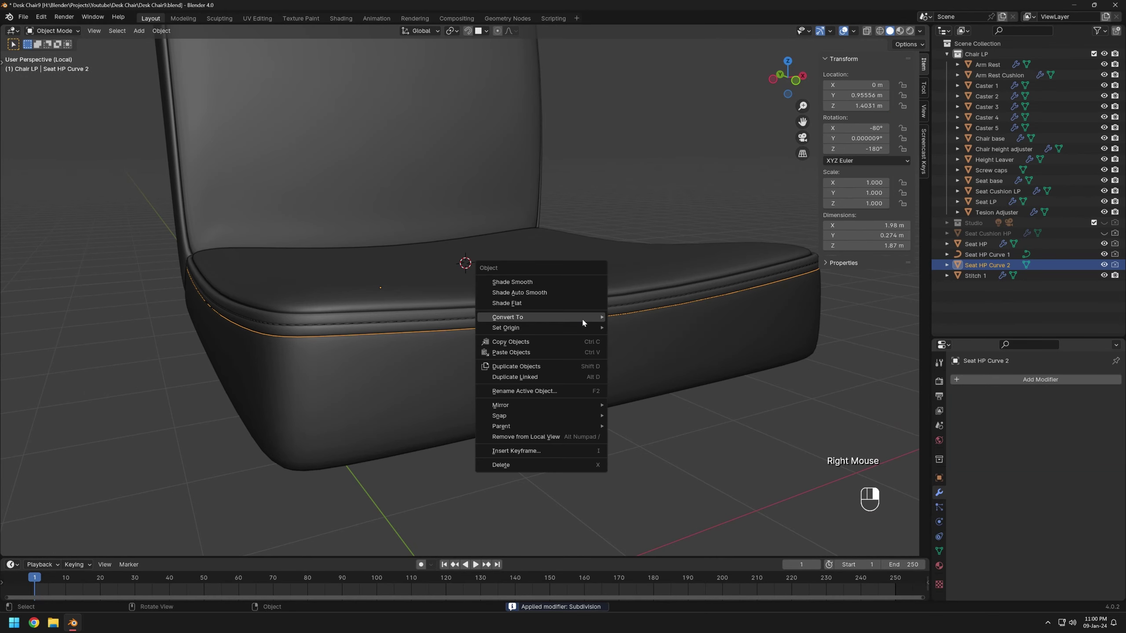
key(Escape)
- Snap the 3D cursor to the loop's selection, set Seat HP Curve 2's origin to it, and convert the loop to a curve
key(Tab)
key(shift+s)
key(Tab)
right_click(544, 332)
mouse_move(544, 335)
click(590, 355)
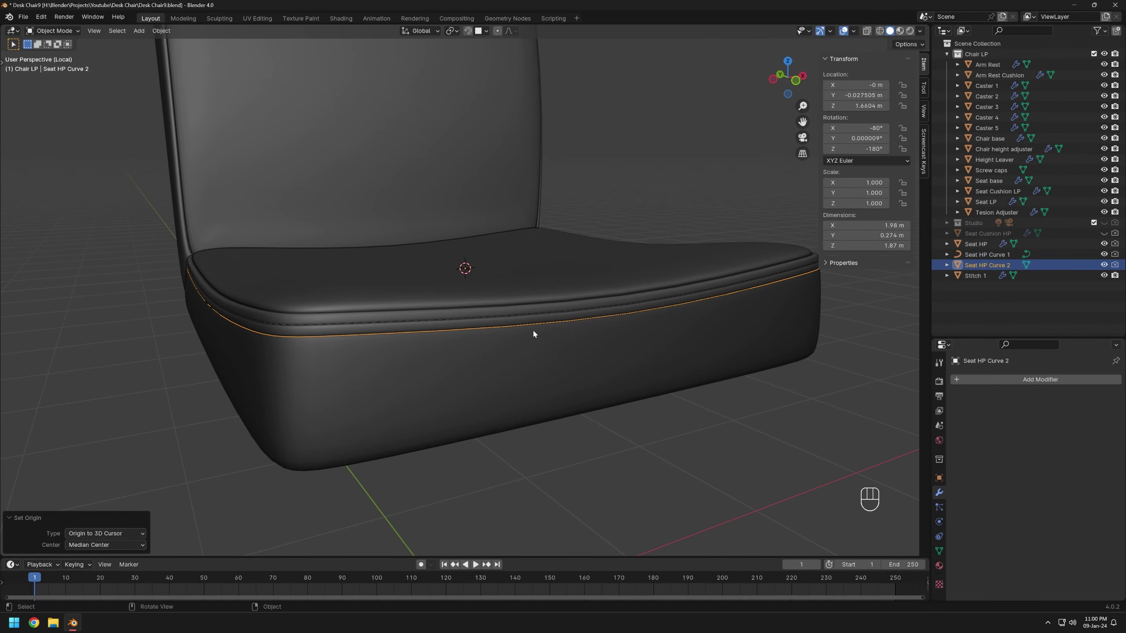
right_click(533, 329)
click(574, 315)
- Duplicate Stitch 1 in place and rename the copy as Stitch 2
click(546, 317)
key(shift+d)
right_click(562, 273)
double_click(982, 286)
text(Stitch 2)
key(Return)
- Set the curve object of Stitch 2's Curve modifier to Seat HP Curve 2
scroll(1044, 479, down, 5)
click(1058, 565)
click(1051, 532)
- Adjust the relative X offset factor of Stitch 2's array to change the spacing along the lower seam
middle_drag(643, 329, 510, 328)
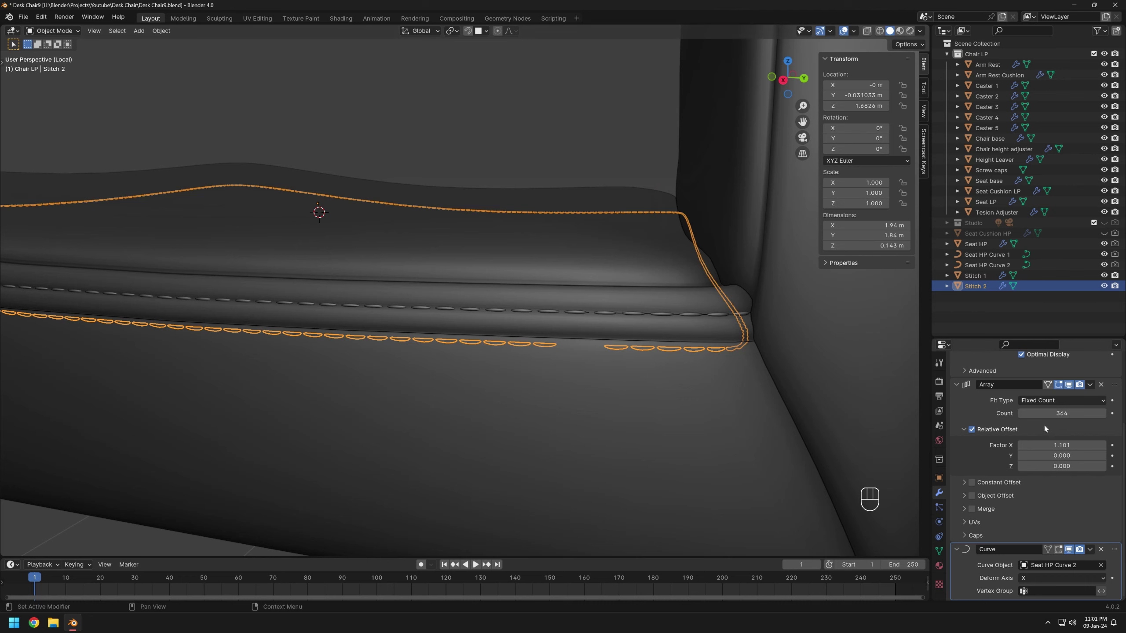
click(1072, 445)
text(1)
key(Return)
- Set Stitch 2's origin to the 3D cursor and move its geometry to that origin
scroll(386, 330, down, 1)
middle_drag(386, 331, 501, 337)
click(985, 266)
scroll(607, 319, up, 1)
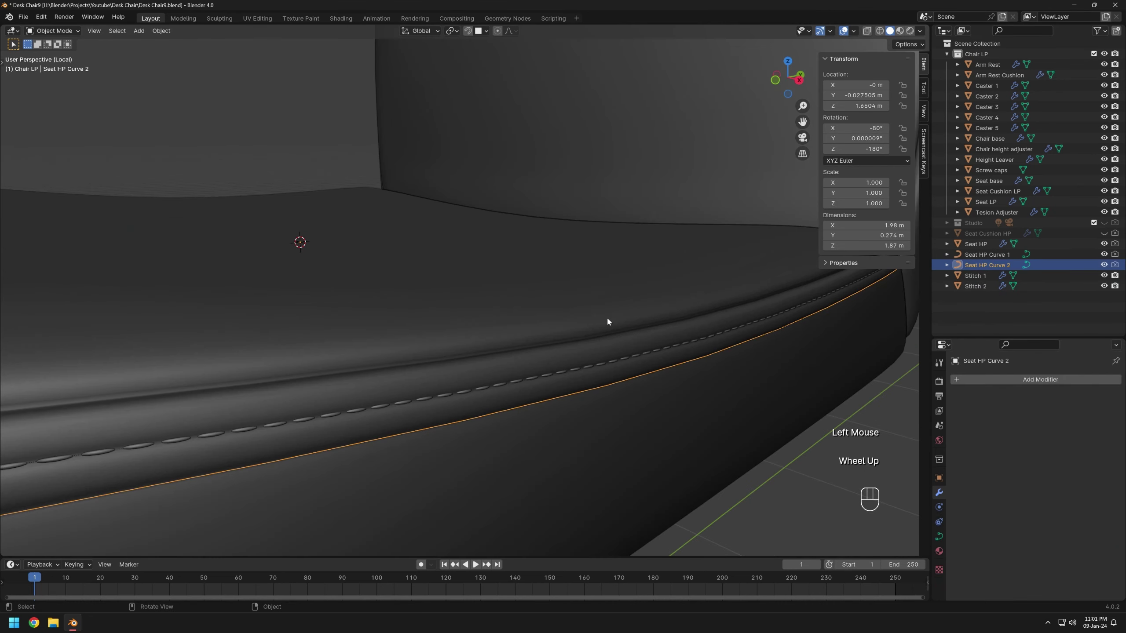
key(Tab)
key(Tab)
click(450, 313)
right_click(510, 397)
mouse_move(553, 397)
click(612, 434)
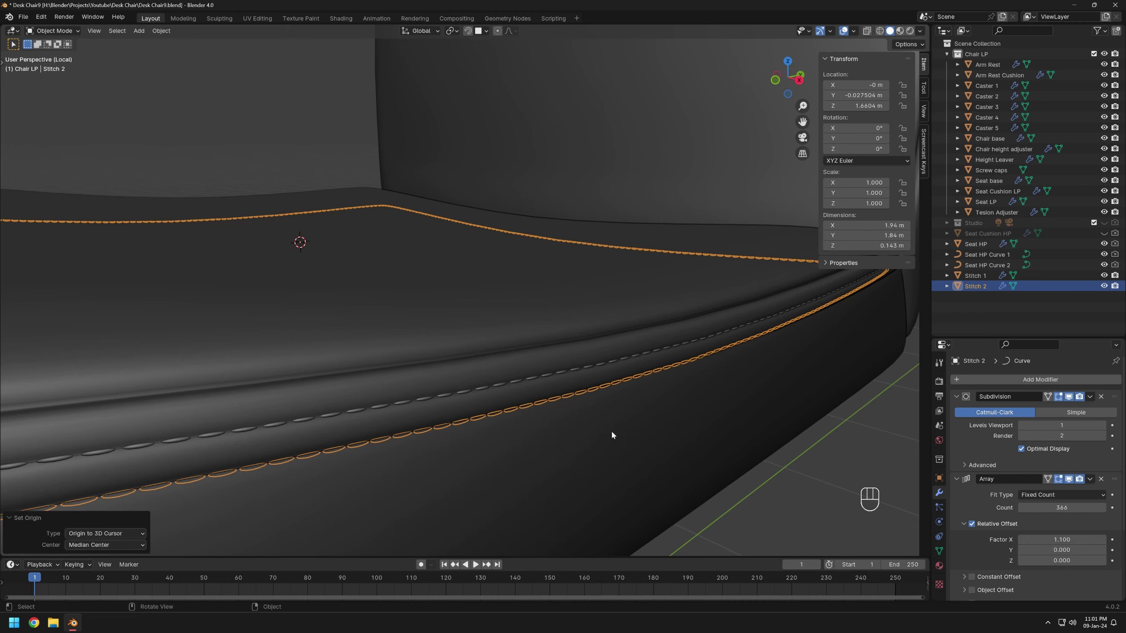
right_click(534, 403)
click(597, 403)
- Tilt all control points of Seat HP Curve 2 by about 165° so the lower stitches lie properly in the seam
middle_drag(597, 404, 594, 337)
click(985, 265)
ctrl+middle_drag(594, 337, 568, 282)
key(Tab)
key(ctrl+t)
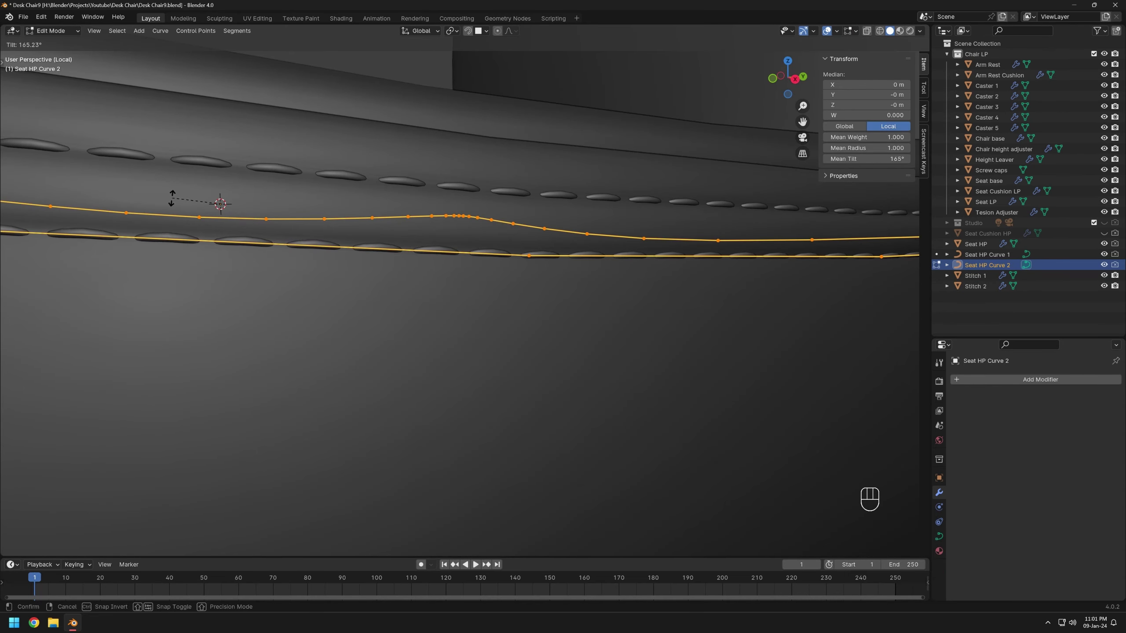
click(172, 198)
key(Tab)
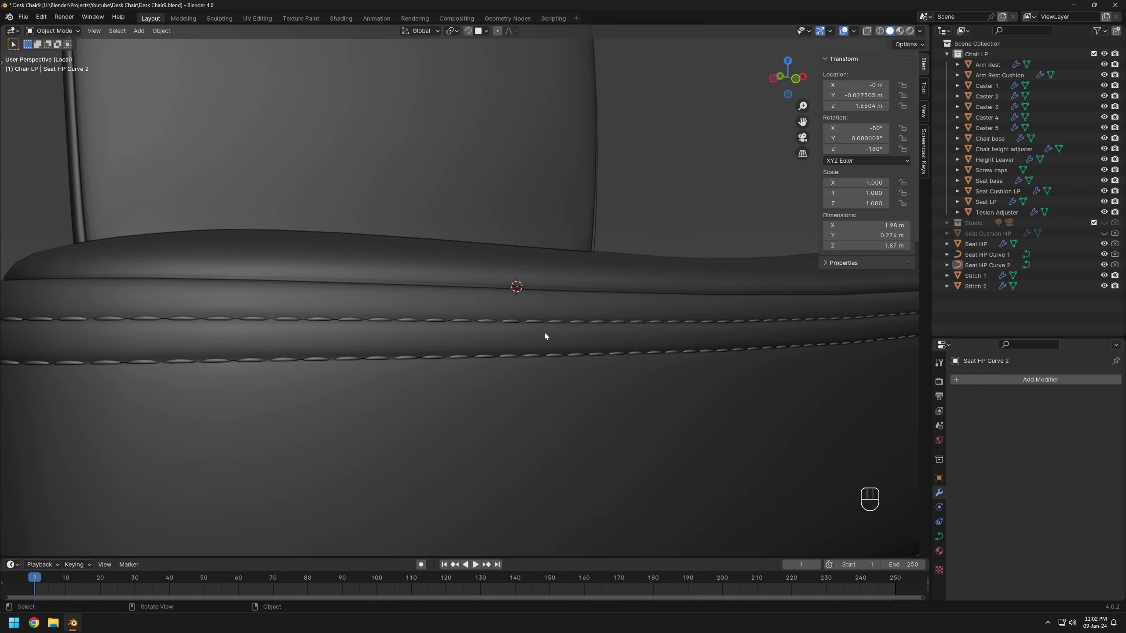
- Save the file as a new incremental version, Desk Chair10.blend
key(ctrl+shift+s)
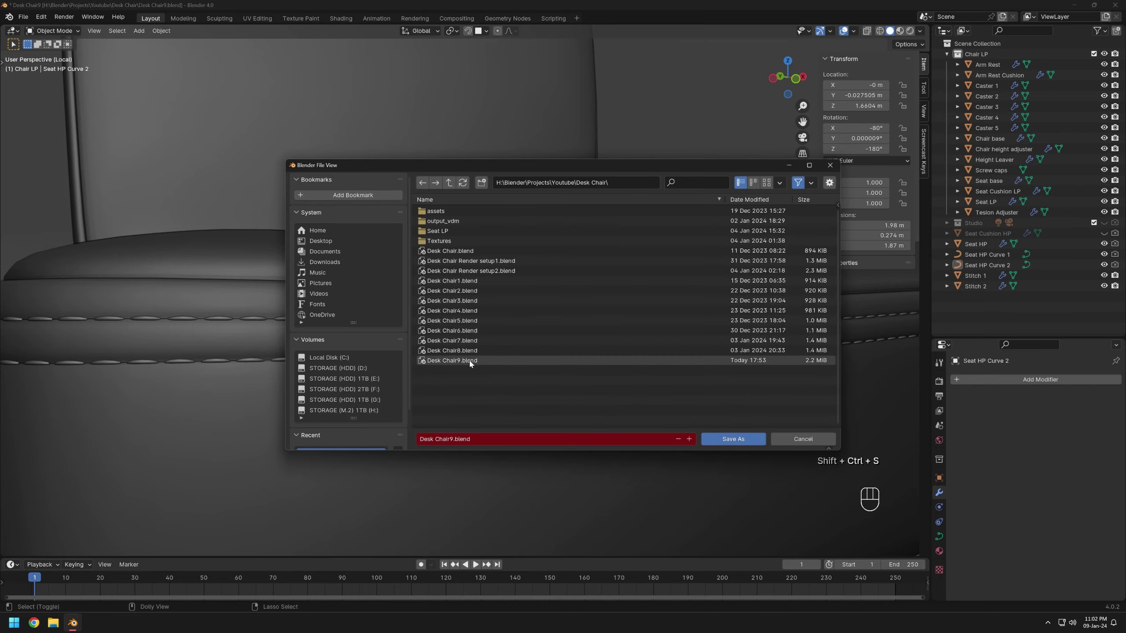
click(470, 361)
click(688, 439)
click(733, 439)
- Add an edge loop to Seat HP beside the backrest's seam groove, slid to a factor of about 0.645
scroll(433, 336, down, 2)
shift+middle_drag(434, 337, 425, 324)
middle_drag(426, 324, 377, 328)
click(465, 362)
scroll(375, 327, up, 1)
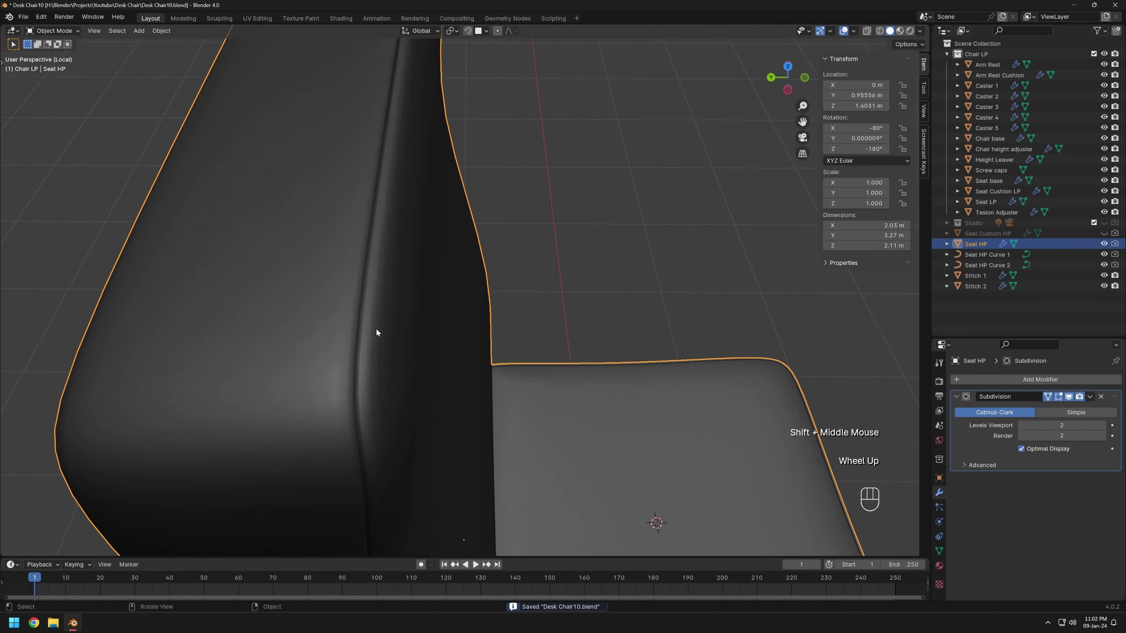
key(Tab)
click(1048, 397)
key(2)
key(ctrl+r)
click(358, 319)
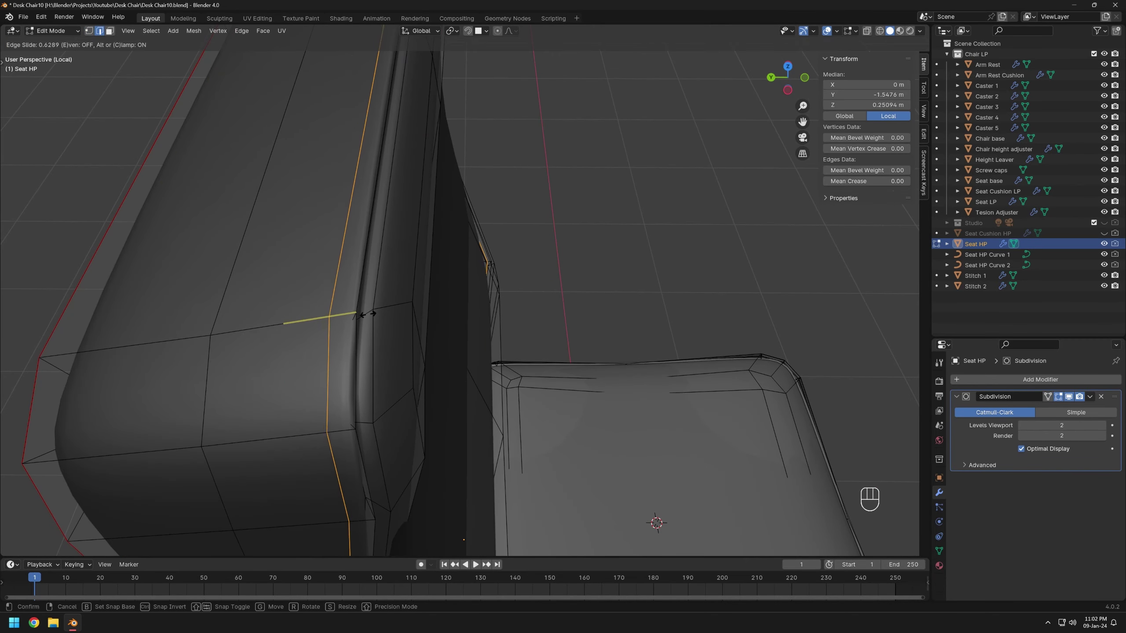
click(300, 322)
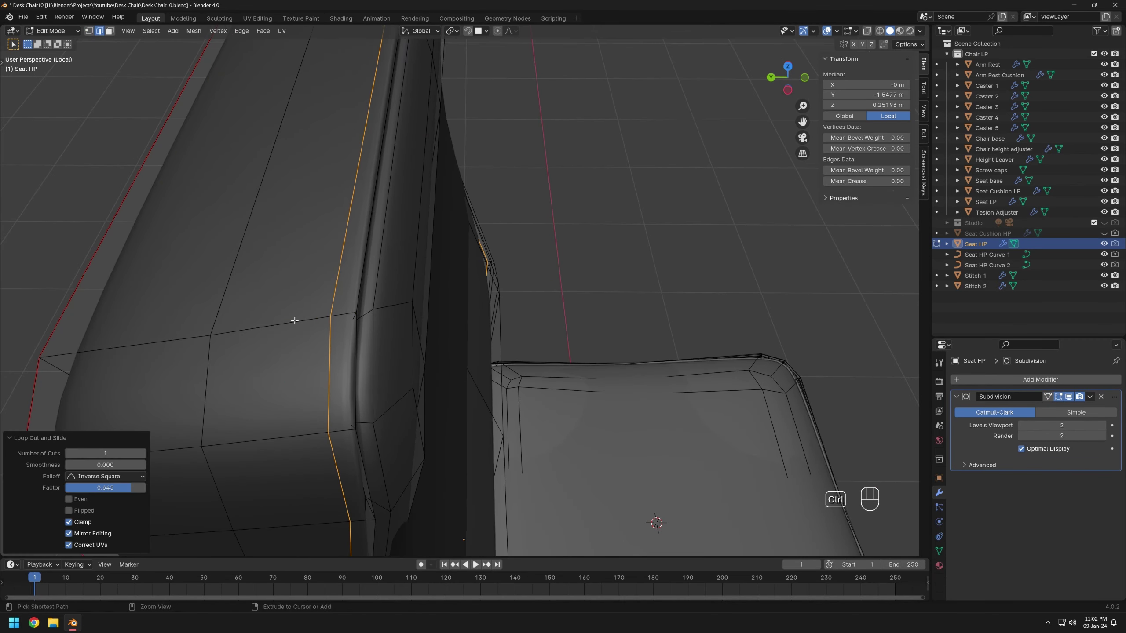
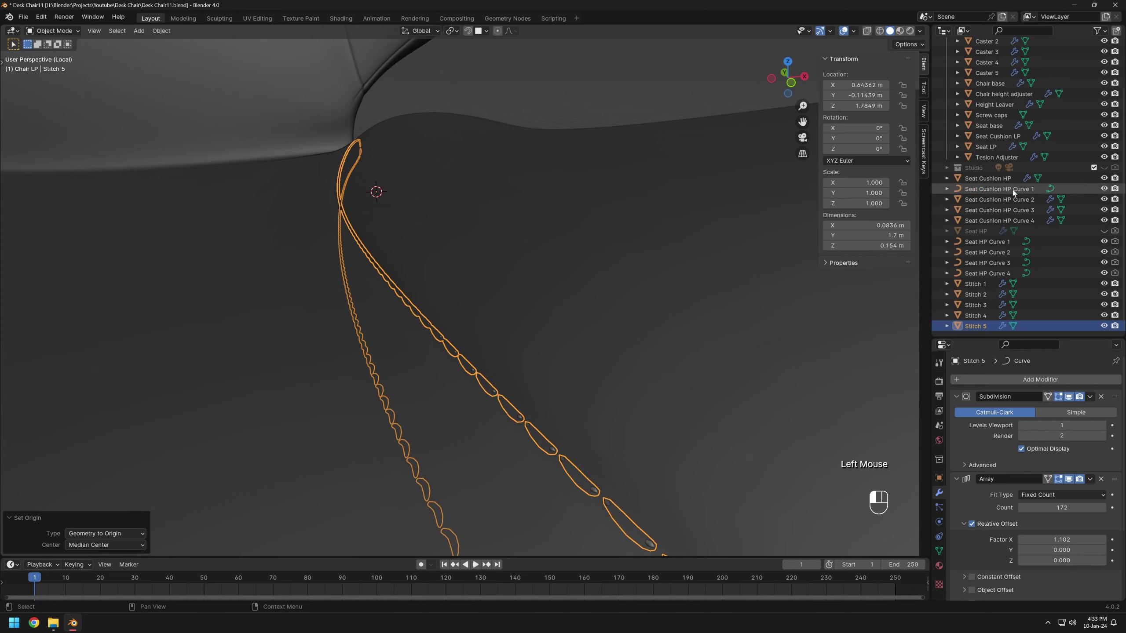
- Tilt the control points of Seat Cushion HP Curve 1 by about 197° to reorient the Stitch 5 row
click(1014, 192)
key(Tab)
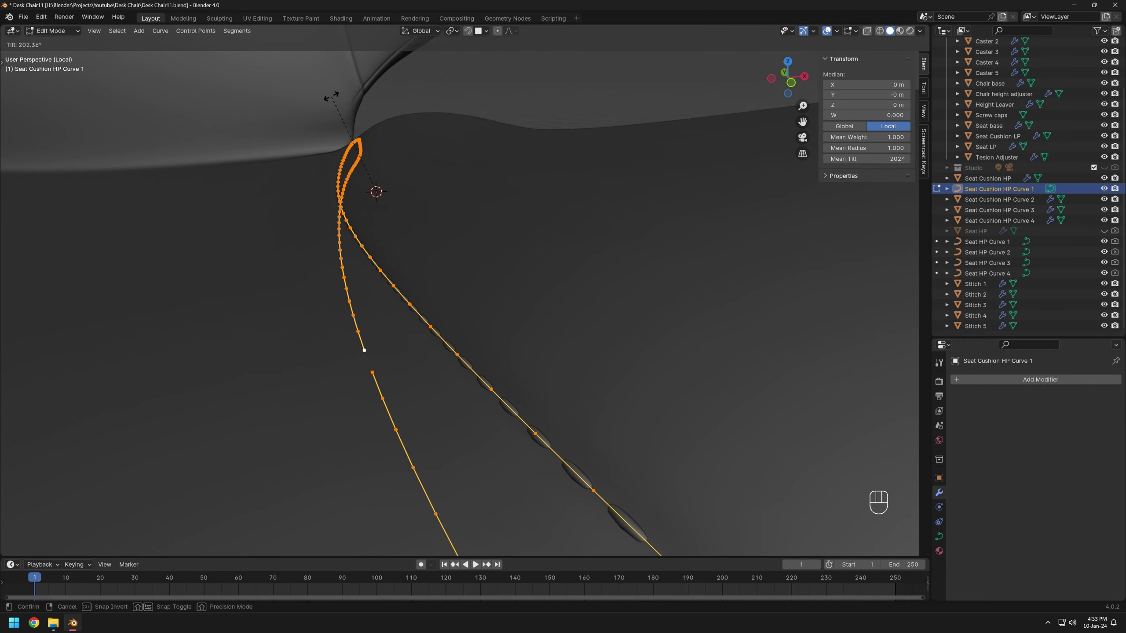
click(324, 102)
key(Tab)
- Scale the control points of Seat Cushion HP Curve 1 slightly to fit the stitches to the cushion seam
scroll(505, 350, down, 3)
middle_drag(505, 349, 399, 311)
shift+middle_drag(399, 311, 620, 341)
scroll(621, 342, down, 2)
shift+middle_drag(620, 341, 541, 364)
scroll(541, 364, up, 2)
shift+middle_drag(541, 363, 794, 301)
key(Tab)
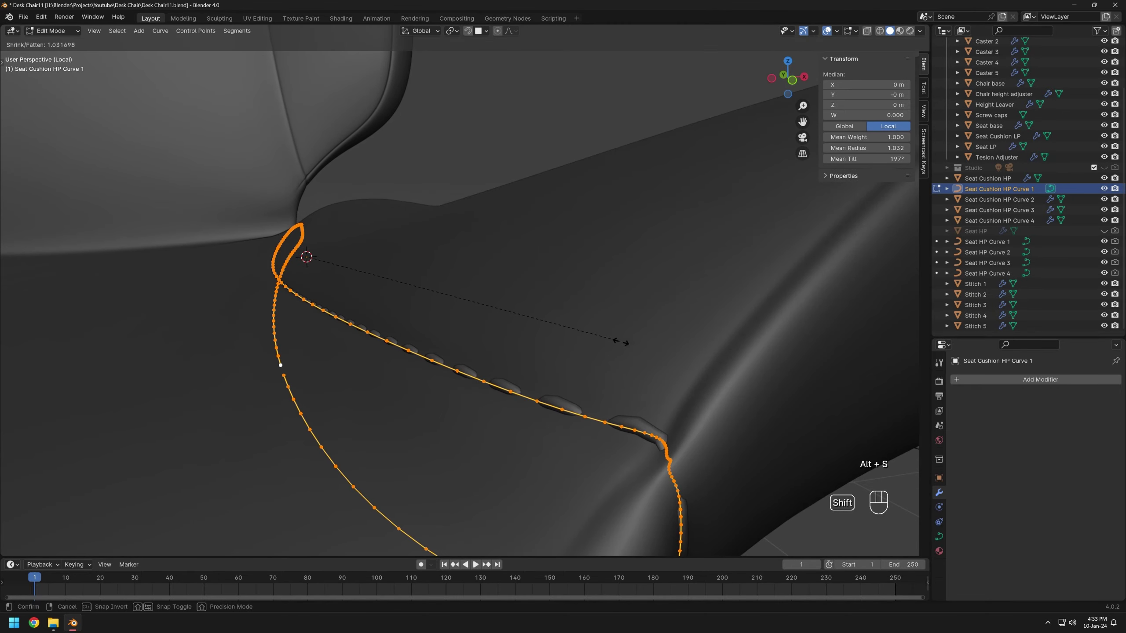
key(Escape)
key(s)
click(406, 271)
key(Tab)
scroll(500, 273, down, 4)
shift+middle_drag(406, 272, 430, 322)
click(528, 345)
scroll(528, 345, down, 2)
scroll(507, 326, up, 2)
click(974, 326)
key(s)
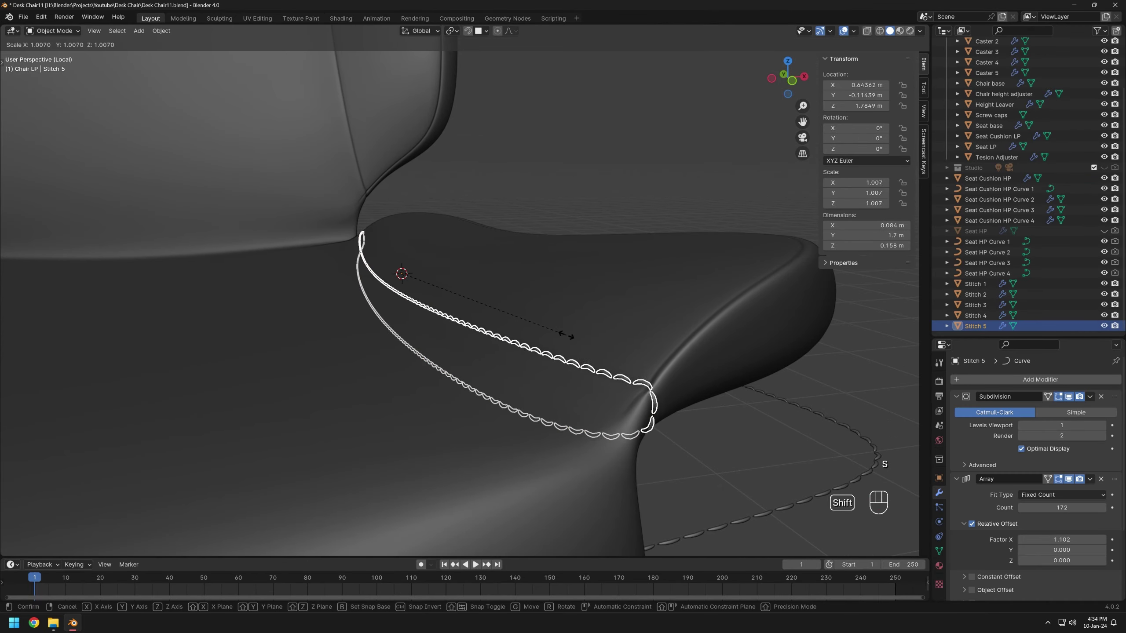
right_click(593, 340)
middle_drag(523, 319, 521, 265)
shift+middle_drag(521, 265, 527, 296)
key(s)
right_click(471, 283)
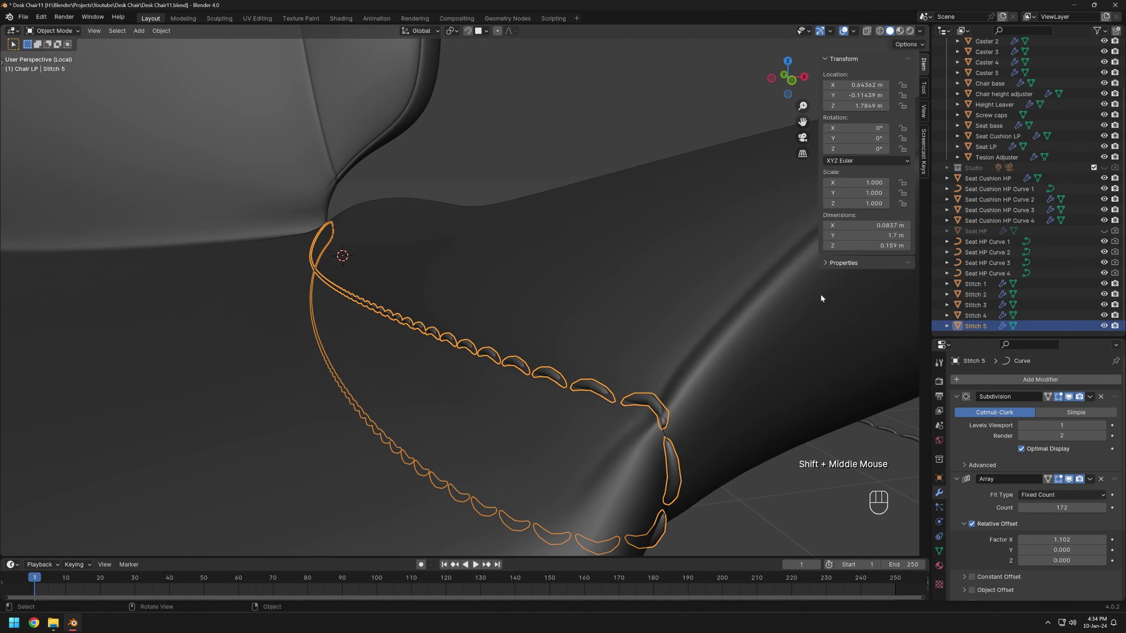
- Retilt the control points of Seat Cushion HP Curve 1 to about 154° and adjust their radius
click(996, 191)
key(Tab)
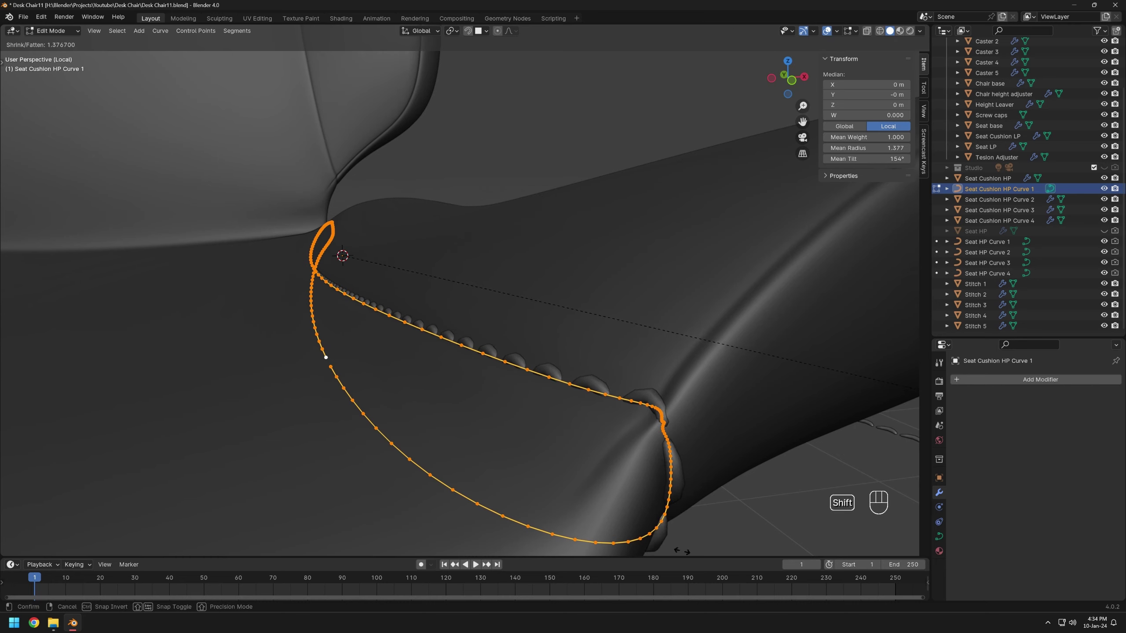
click(215, 363)
key(Tab)
middle_drag(438, 360, 704, 274)
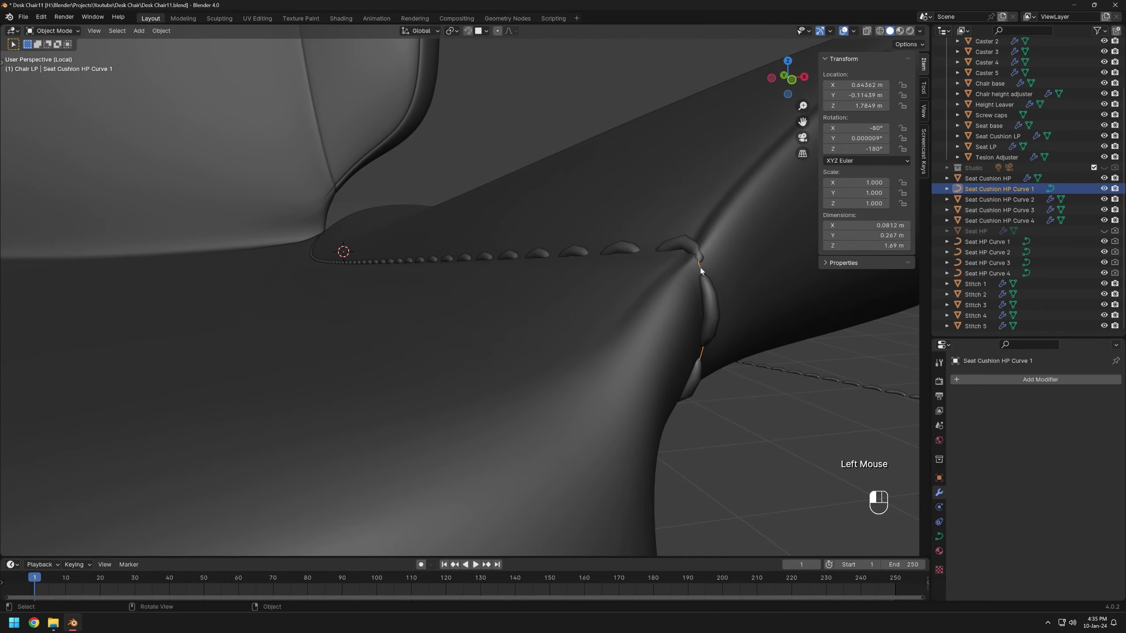
- Try Y and -X as the deform axis of Stitch 5's Curve modifier and return it to X
click(993, 199)
click(991, 191)
middle_drag(433, 331, 514, 358)
scroll(475, 400, up, 1)
scroll(475, 400, down, 4)
click(976, 326)
scroll(1043, 488, down, 10)
click(1049, 579)
click(1044, 522)
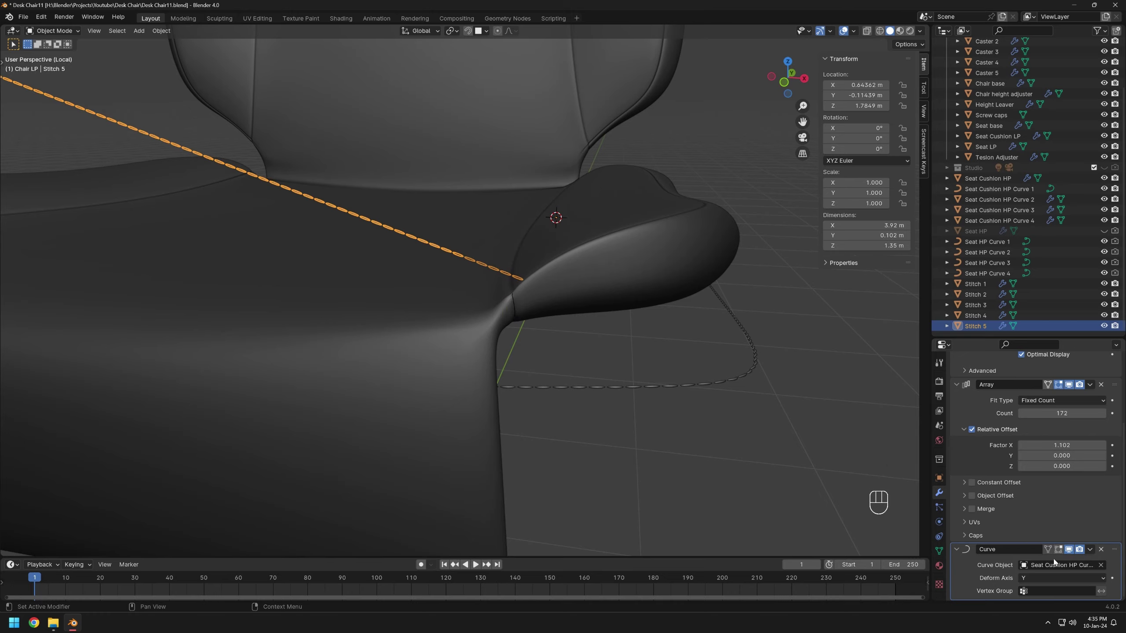
click(1056, 578)
click(1053, 533)
click(1056, 578)
click(1052, 528)
middle_drag(599, 342, 678, 332)
shift+middle_drag(678, 332, 572, 321)
scroll(636, 323, down, 1)
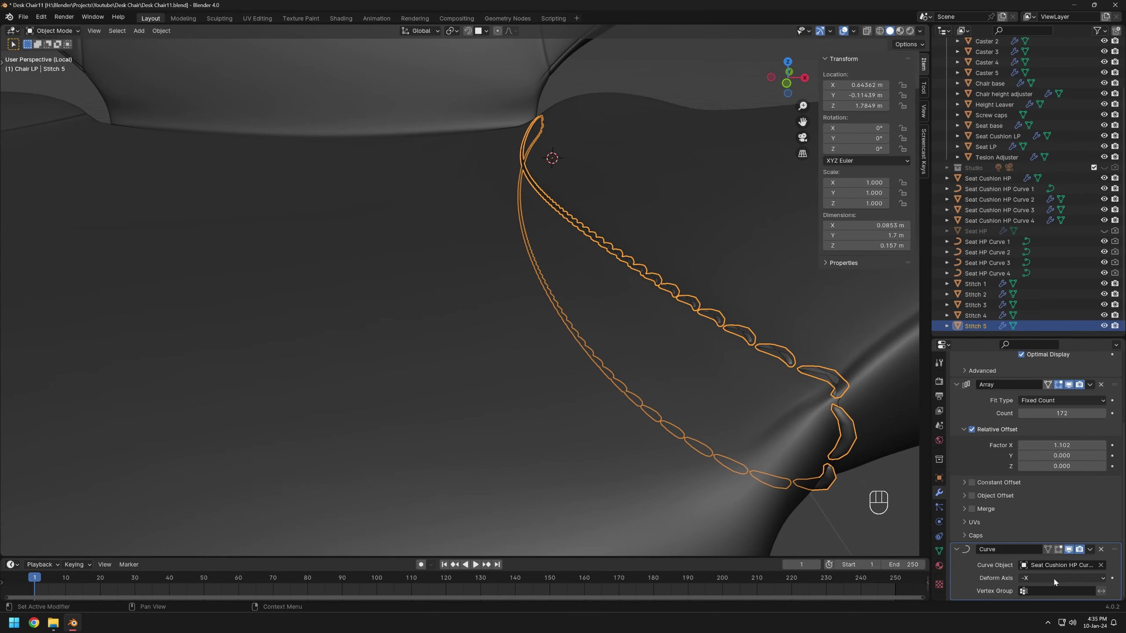
click(1055, 578)
click(1044, 554)
- Snap the 3D cursor to the vertices of Seat Cushion HP Curve 2 and set that object's origin to the cursor
click(548, 422)
scroll(532, 412, down, 3)
scroll(516, 402, down, 2)
shift+middle_drag(515, 402, 451, 333)
click(995, 199)
scroll(455, 314, up, 2)
key(Tab)
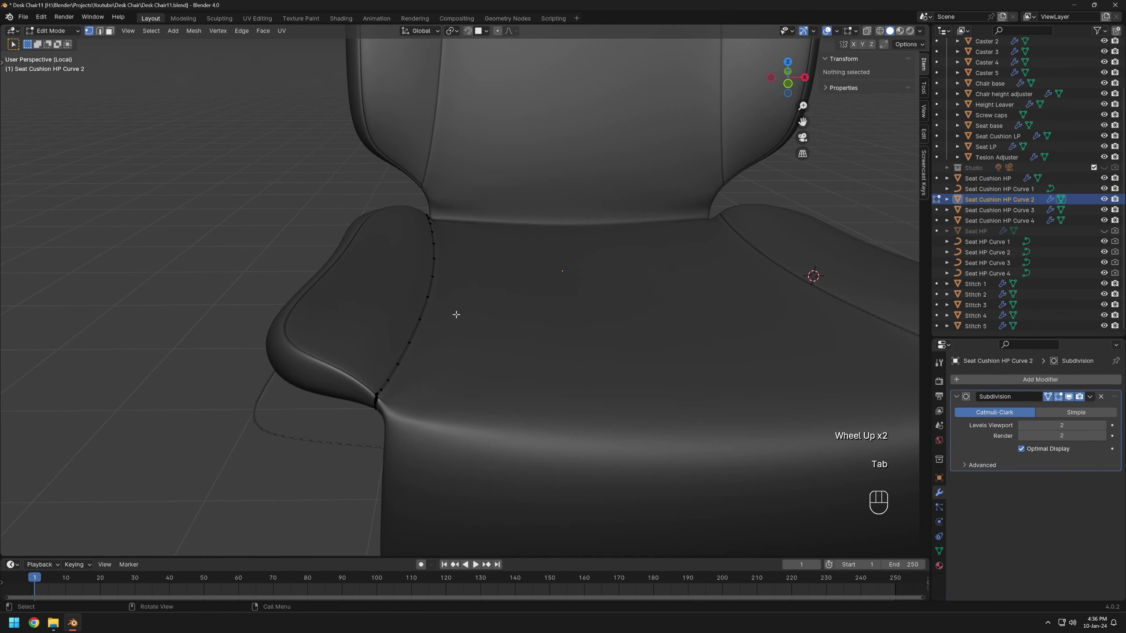
key(shift+s)
key(Tab)
right_click(422, 308)
mouse_move(422, 308)
click(475, 331)
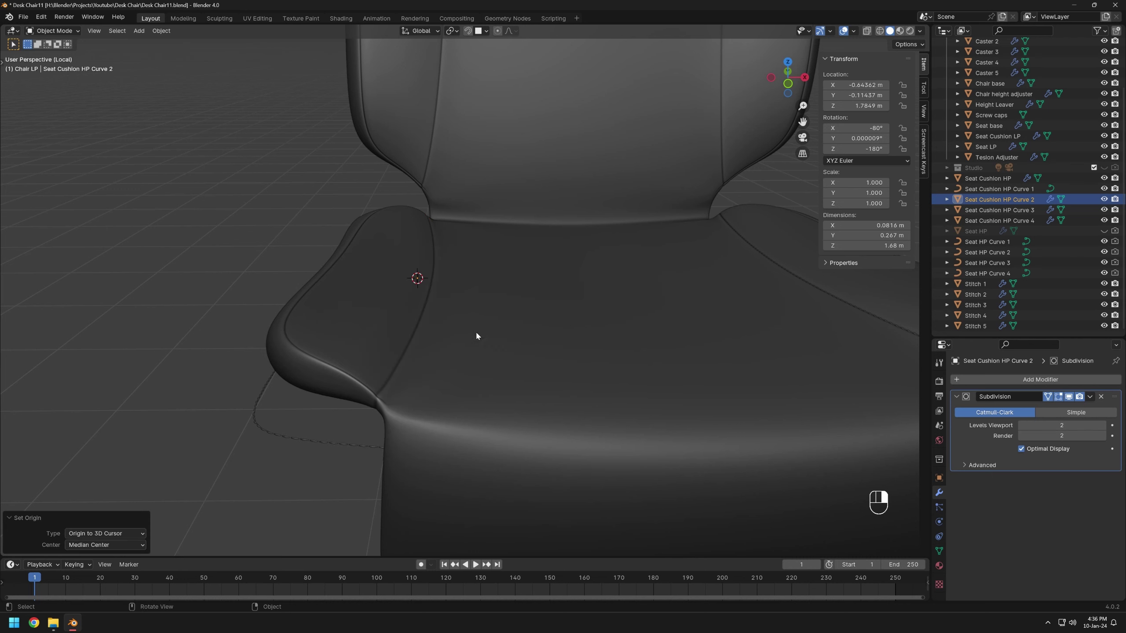
- Duplicate Stitch 5 in place, rename the copy Stitch 6 and clear its Curve modifier's curve object
click(860, 314)
key(shift+d)
scroll(1015, 311, down, 2)
double_click(1015, 326)
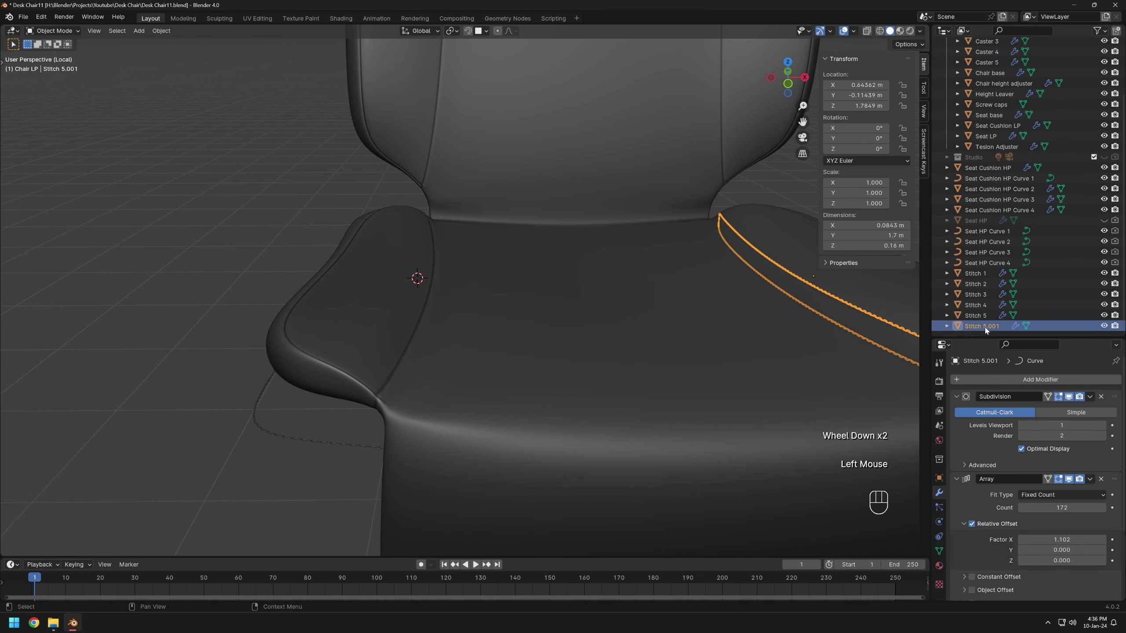
scroll(1064, 510, down, 5)
click(1024, 566)
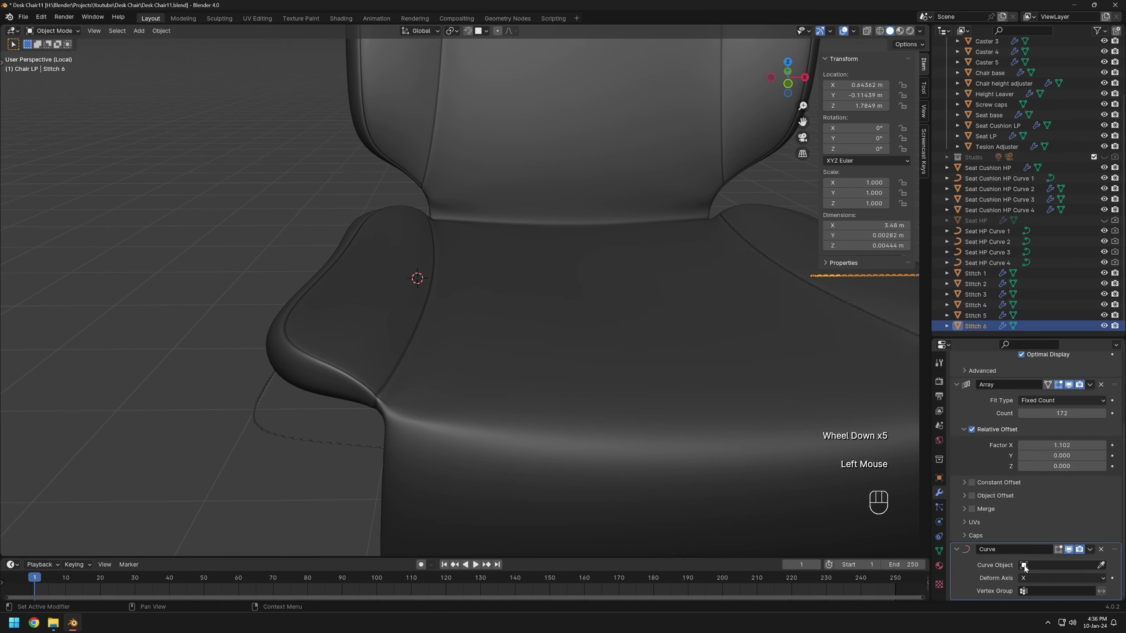
- Apply the Subdivision modifier on Seat Cushion HP Curve 2 and convert the object to a curve
click(1000, 189)
right_click(399, 337)
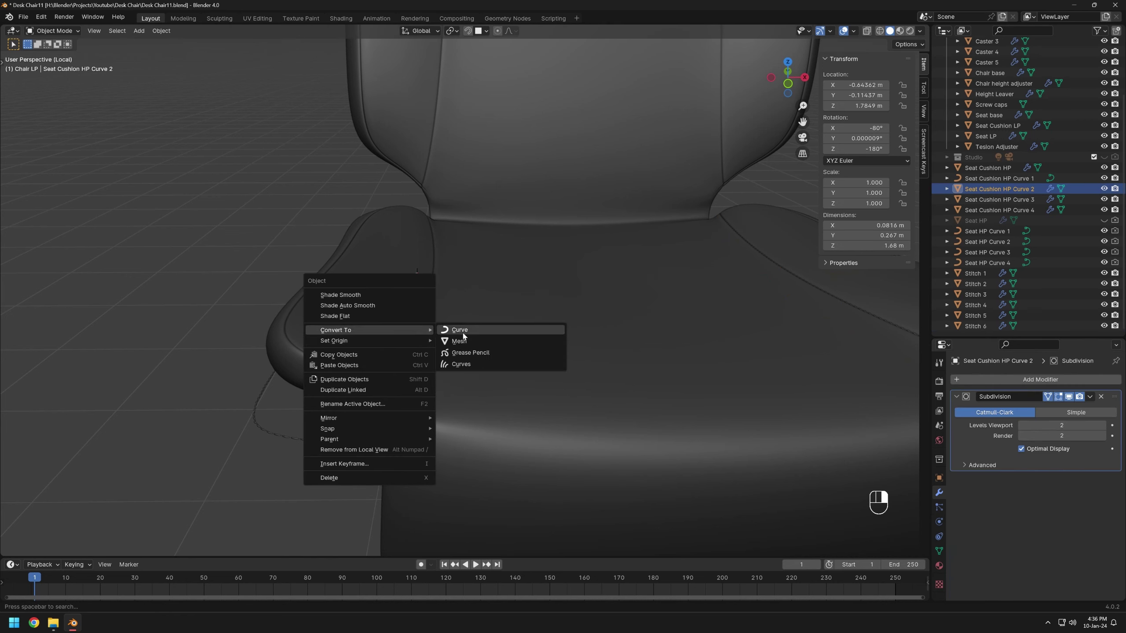
key(ctrl+z)
key(Tab)
key(Tab)
right_click(421, 318)
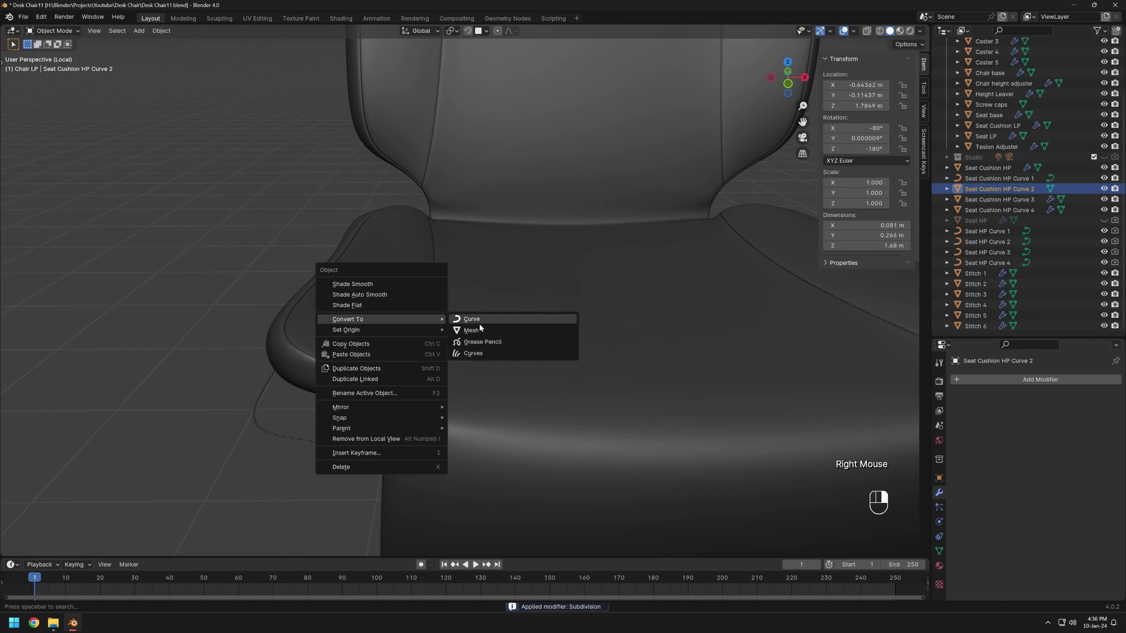
click(526, 320)
- Set the curve object of Stitch 6's Curve modifier to Seat Cushion HP Curve 2
click(982, 326)
scroll(1073, 510, down, 8)
click(1069, 565)
click(1071, 466)
- Tilt the control points of Seat Cushion HP Curve 2 by about -9°
scroll(410, 377, up, 3)
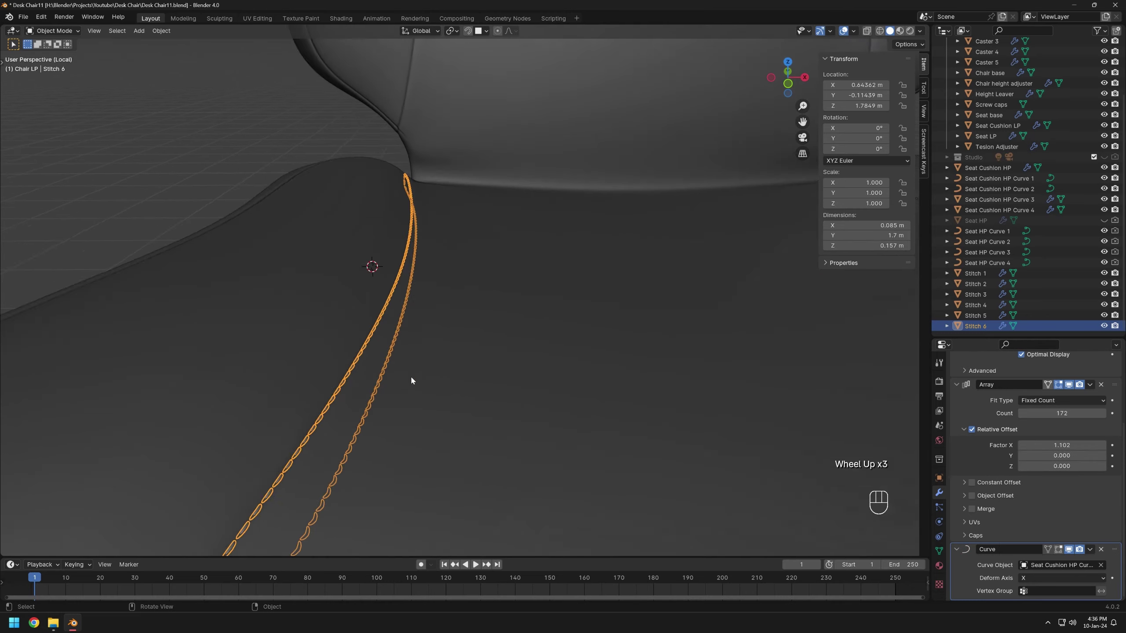
shift+middle_drag(411, 376, 411, 319)
middle_drag(411, 319, 409, 315)
click(1000, 189)
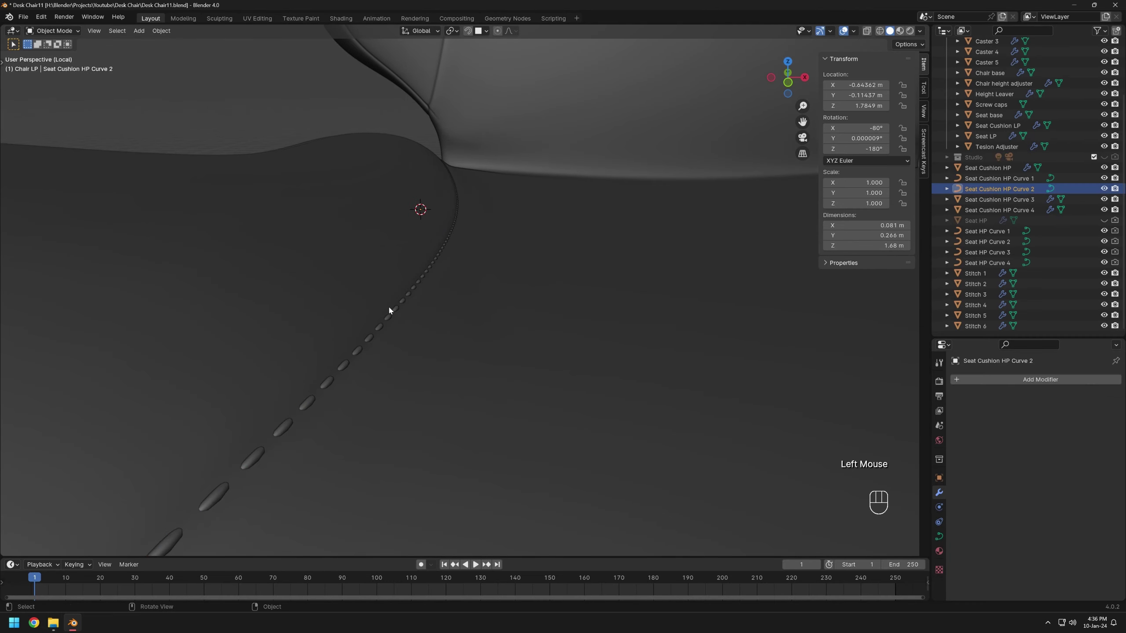
key(Tab)
key(ctrl+t)
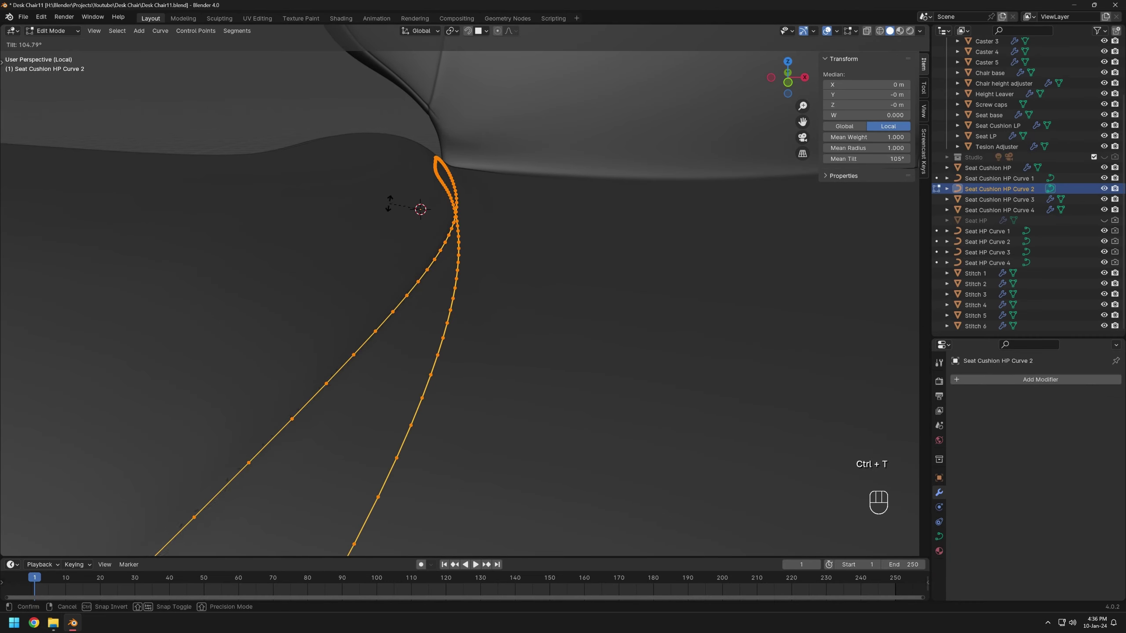
click(433, 290)
key(alt+s)
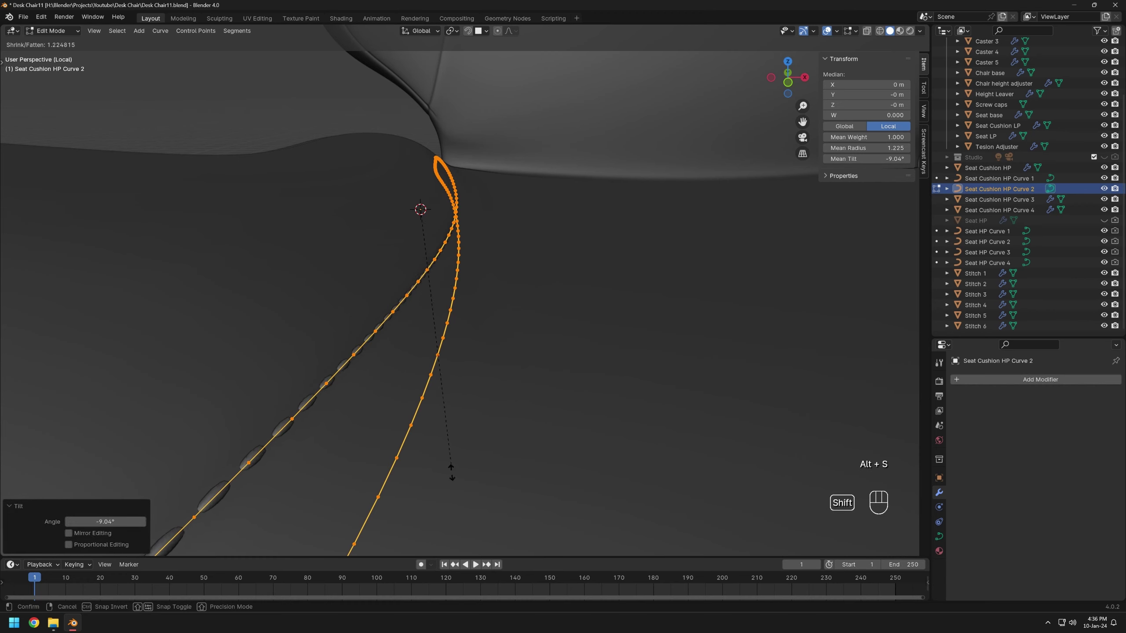
right_click(434, 417)
key(s)
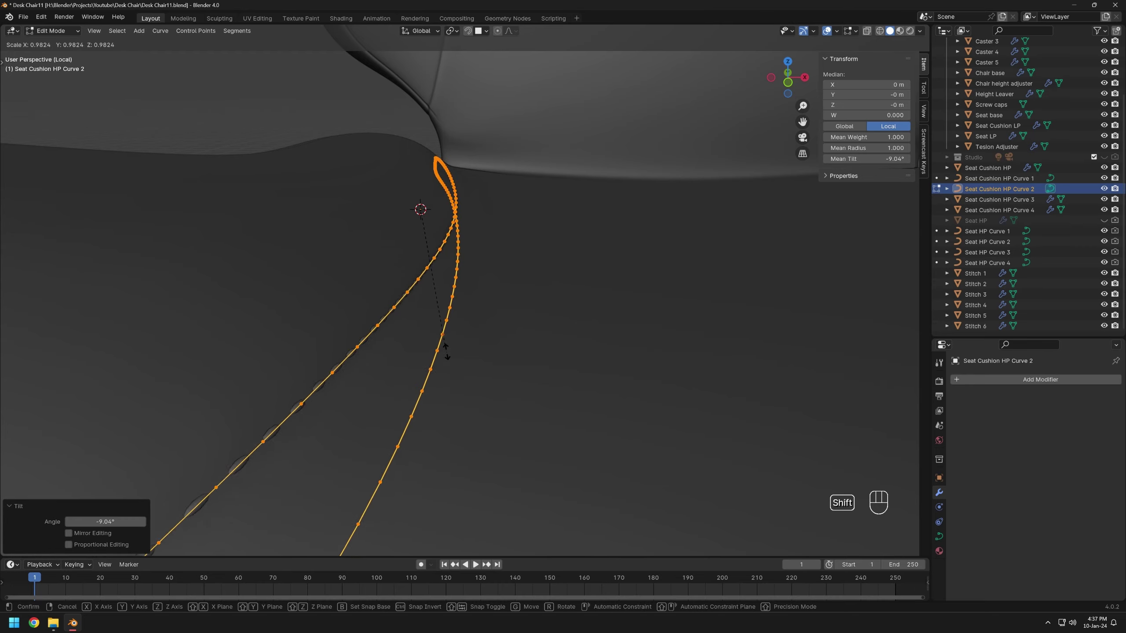
right_click(445, 306)
- Set Stitch 6's origin to the 3D cursor and move its geometry to that origin
scroll(445, 306, down, 13)
middle_drag(446, 306, 528, 286)
ctrl+middle_drag(528, 286, 464, 298)
key(Tab)
click(360, 299)
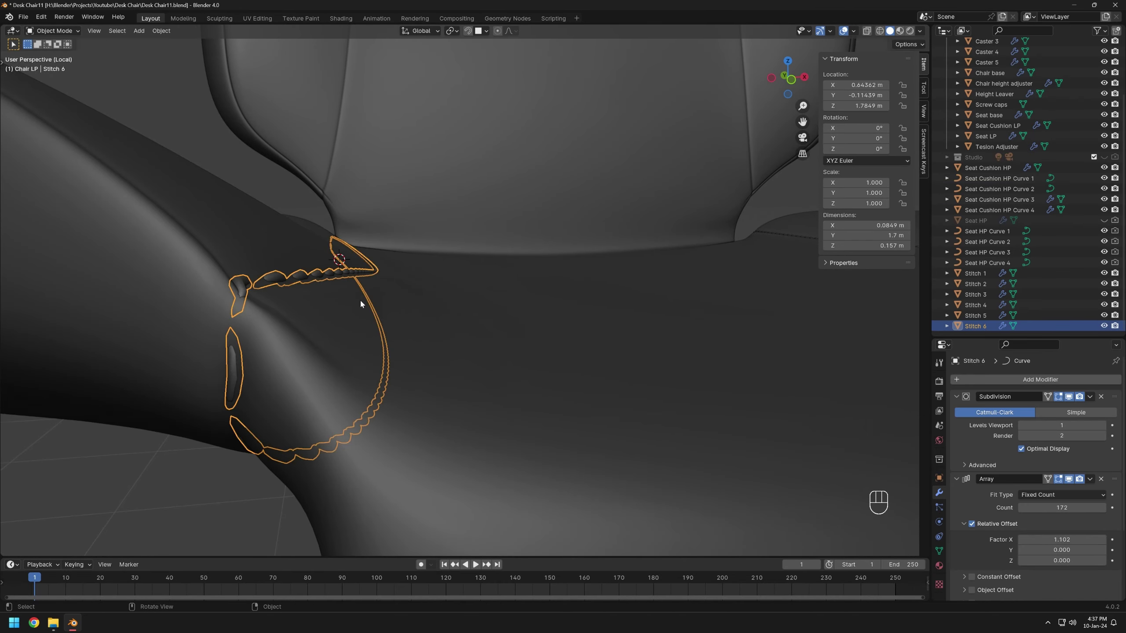
right_click(348, 286)
mouse_move(348, 283)
click(408, 305)
right_click(373, 269)
mouse_move(373, 270)
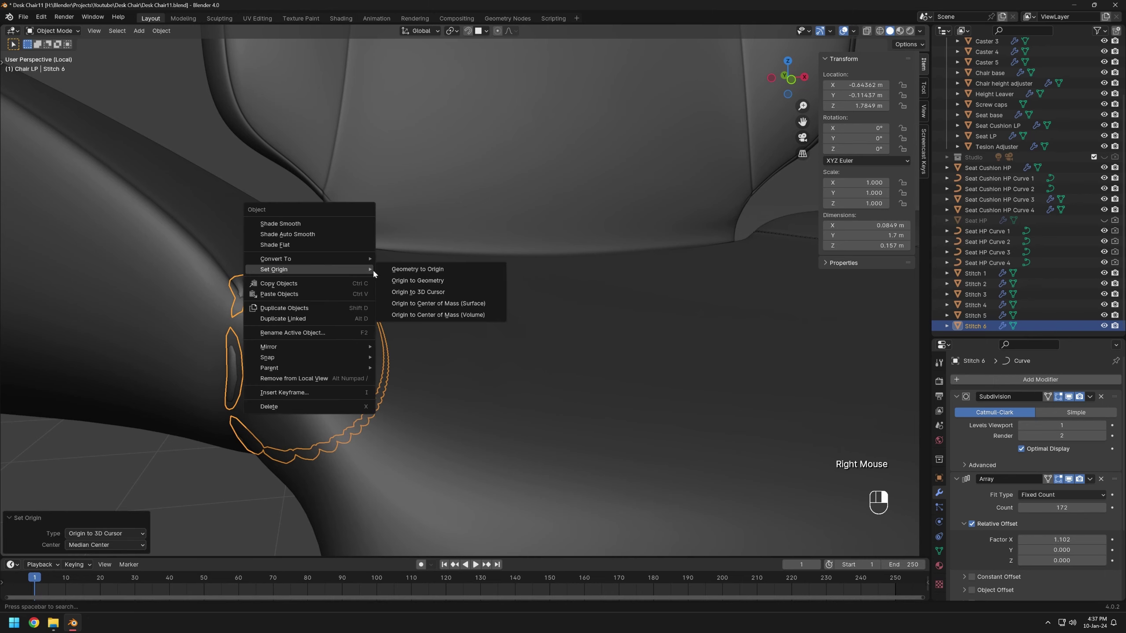
click(408, 270)
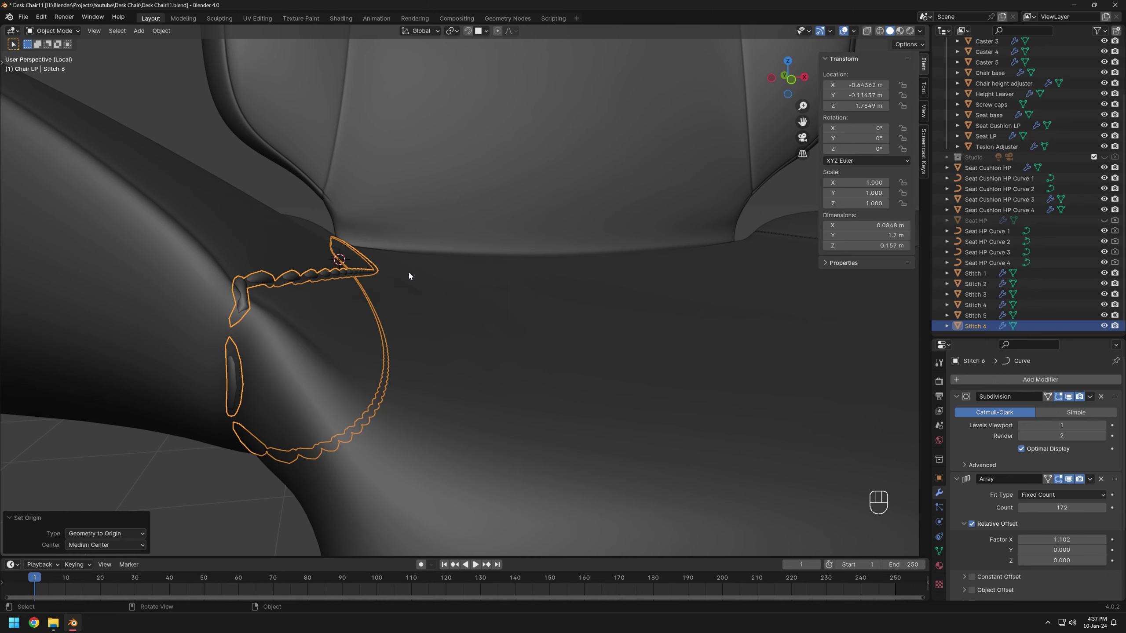
- Scale Seat Cushion HP Curve 2 uniformly by about 1.003 and adjust its scale along the global Z axis
click(1018, 189)
key(s)
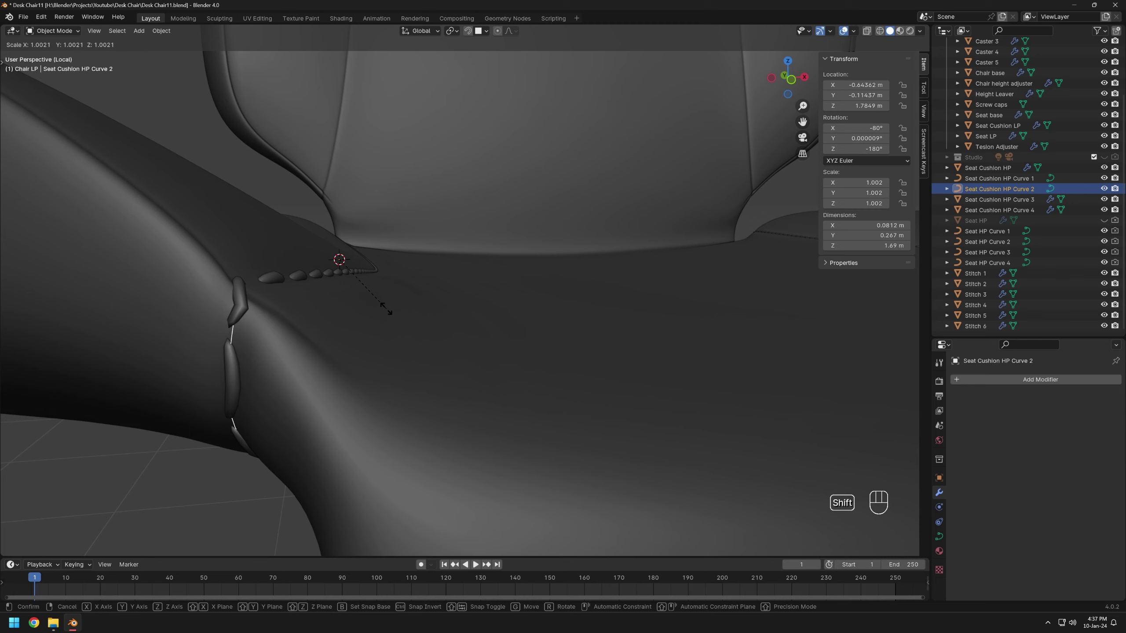
click(387, 310)
key(s)
key(z)
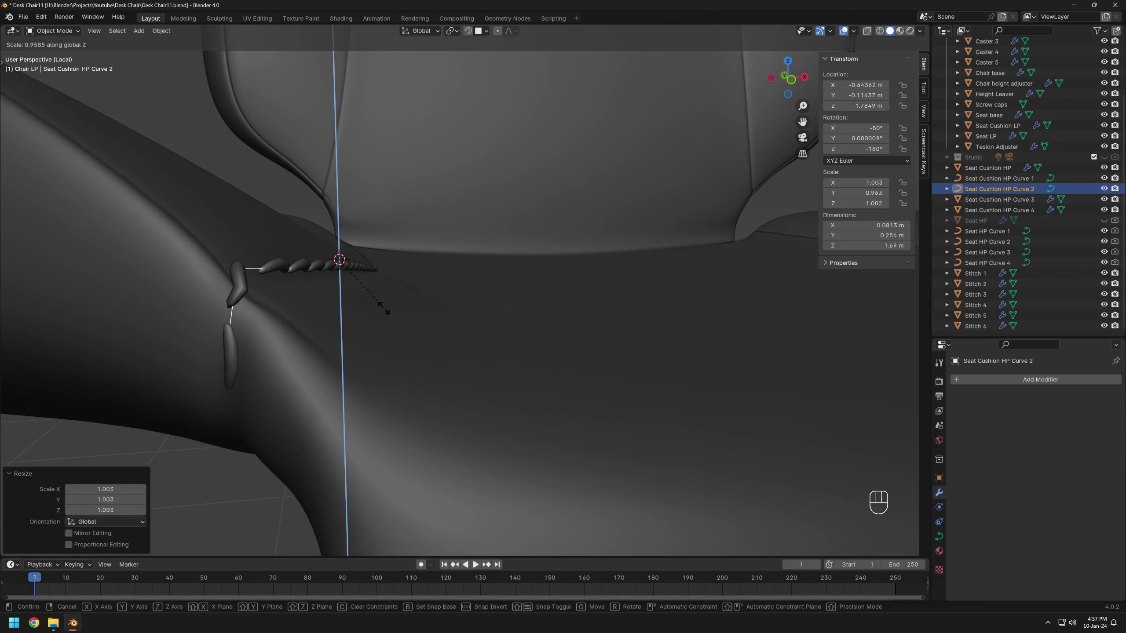
click(387, 309)
- Isolate the seat cushion, its four guide curves, Stitch 5 and Stitch 6 in local view
shift+middle_drag(387, 310, 398, 320)
key(Tab)
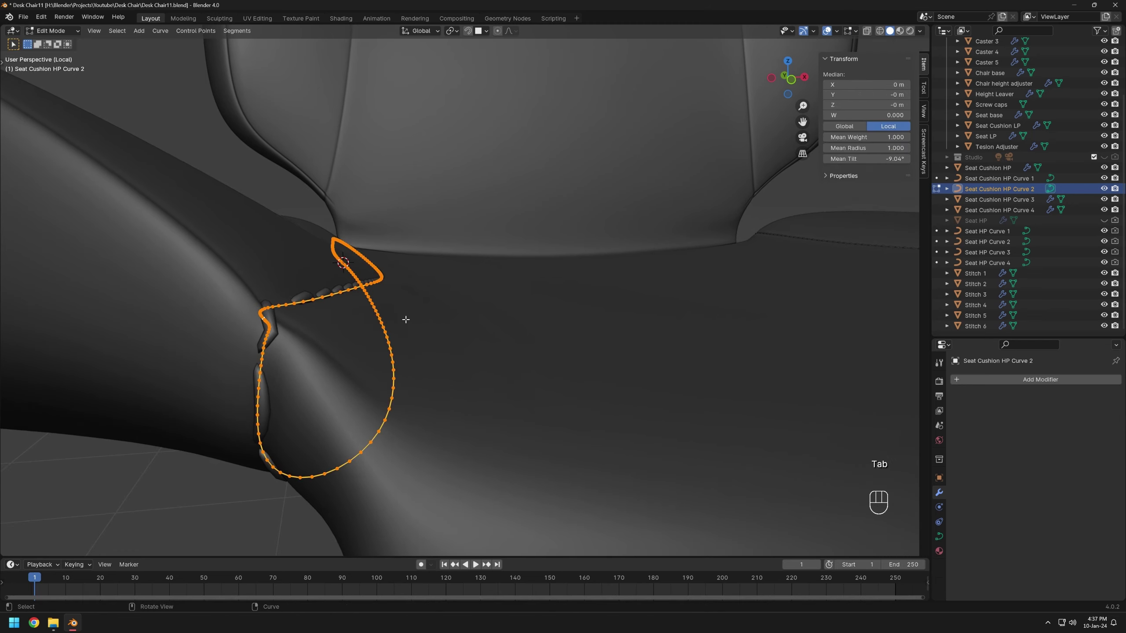
shift+click(494, 281)
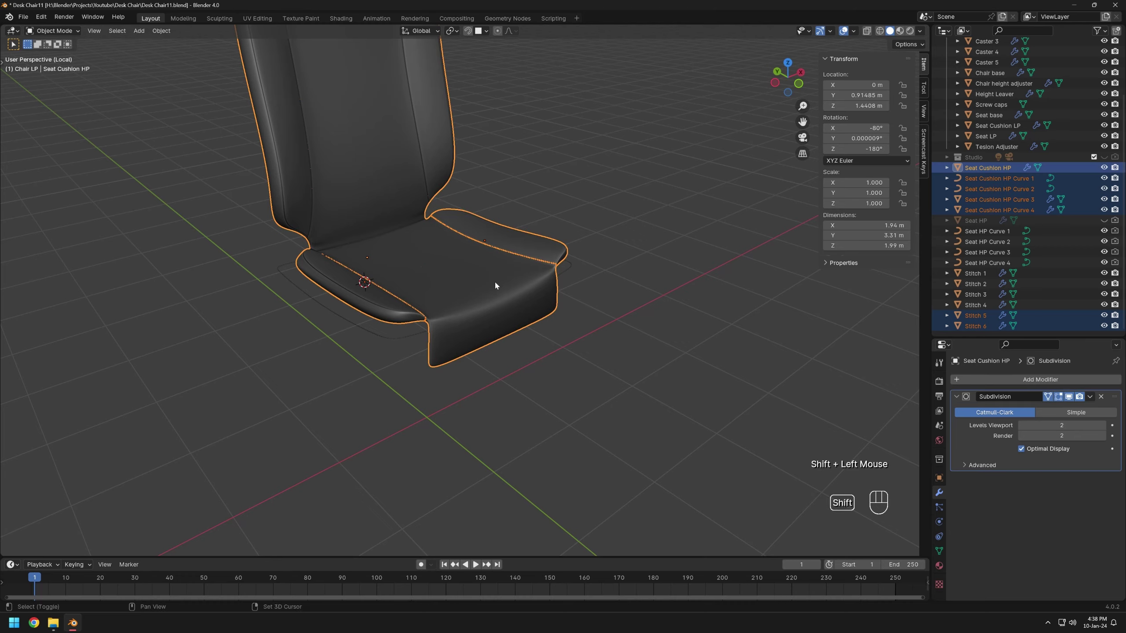
key(KP_Divide)
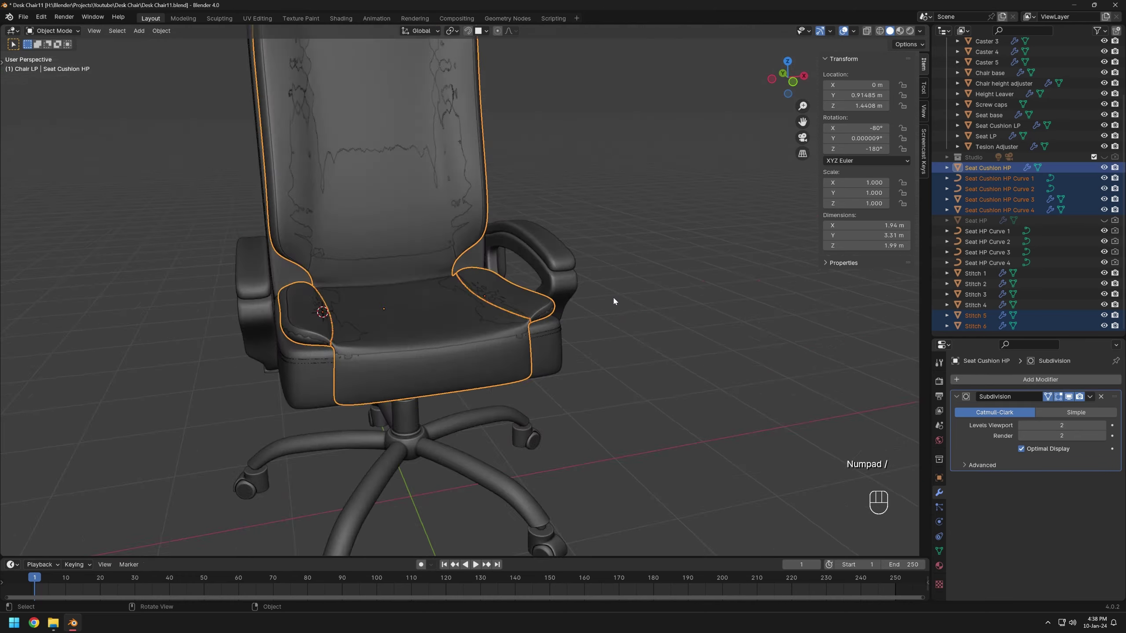
key(KP_Divide)
- Snap the 3D cursor to all vertices of Seat Cushion HP Curve 3 and set the object's origin to it
shift+middle_drag(597, 342, 578, 394)
click(583, 377)
scroll(584, 395, up, 3)
scroll(493, 373, up, 2)
middle_drag(496, 378, 482, 419)
scroll(510, 394, down, 2)
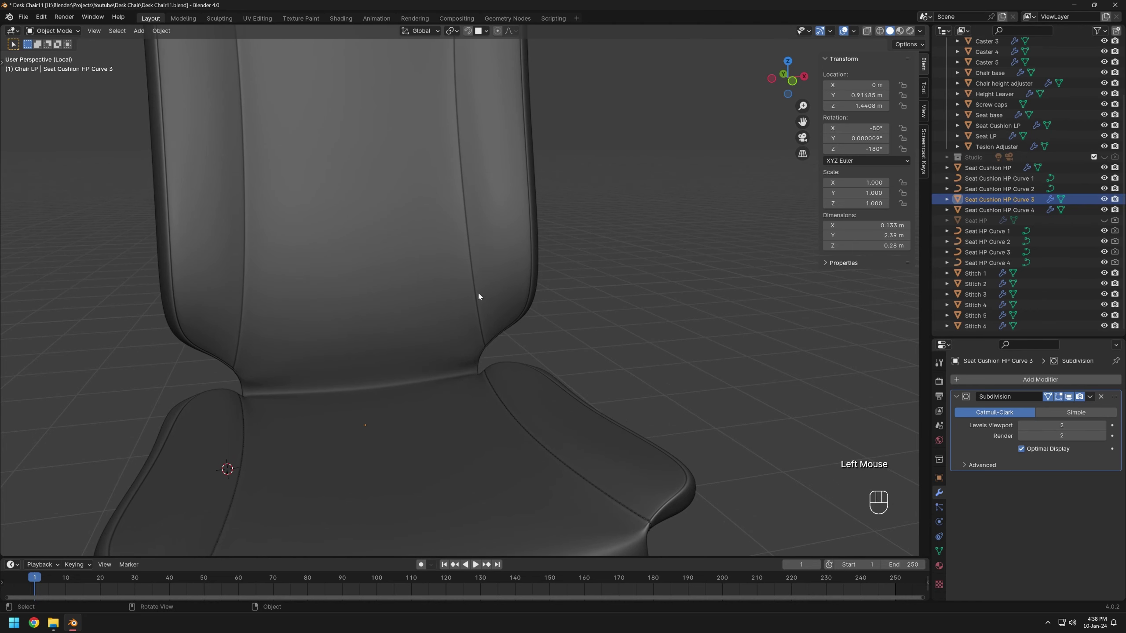
shift+middle_drag(505, 195, 520, 374)
key(Tab)
key(a)
shift+middle_drag(297, 342, 407, 311)
scroll(399, 375, up, 1)
key(shift+s)
click(402, 397)
key(Tab)
right_click(399, 395)
click(463, 422)
- Offset the vertices of Seat Cushion HP Curve 3 slightly with Shrink/Fatten
key(Tab)
key(shift+s)
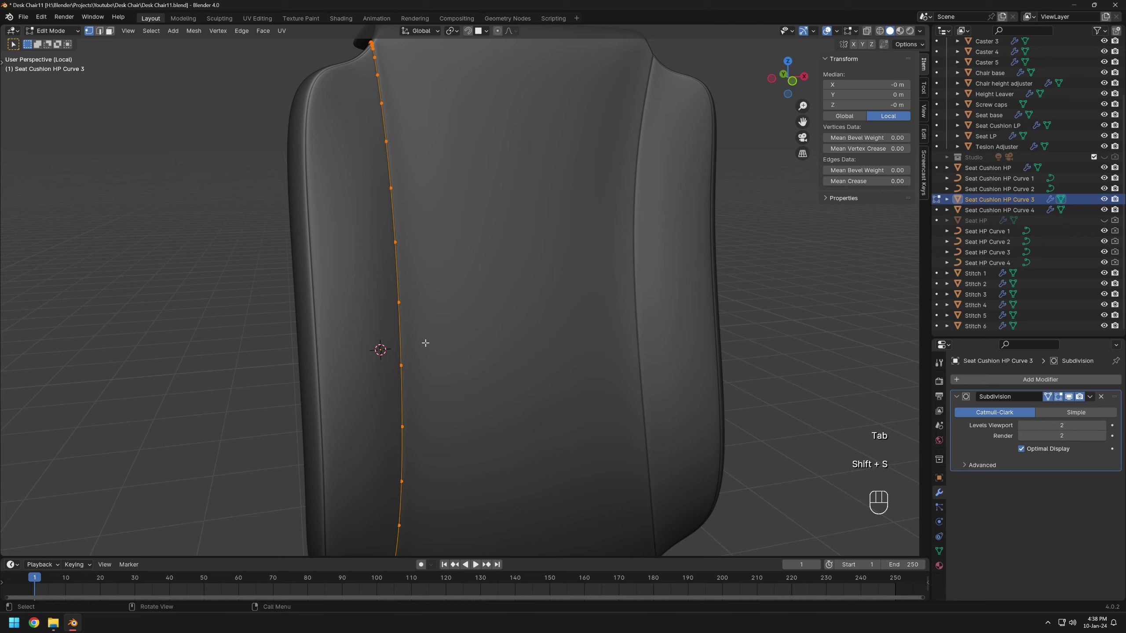
click(432, 342)
middle_drag(432, 342, 606, 355)
key(Tab)
middle_drag(607, 355, 416, 380)
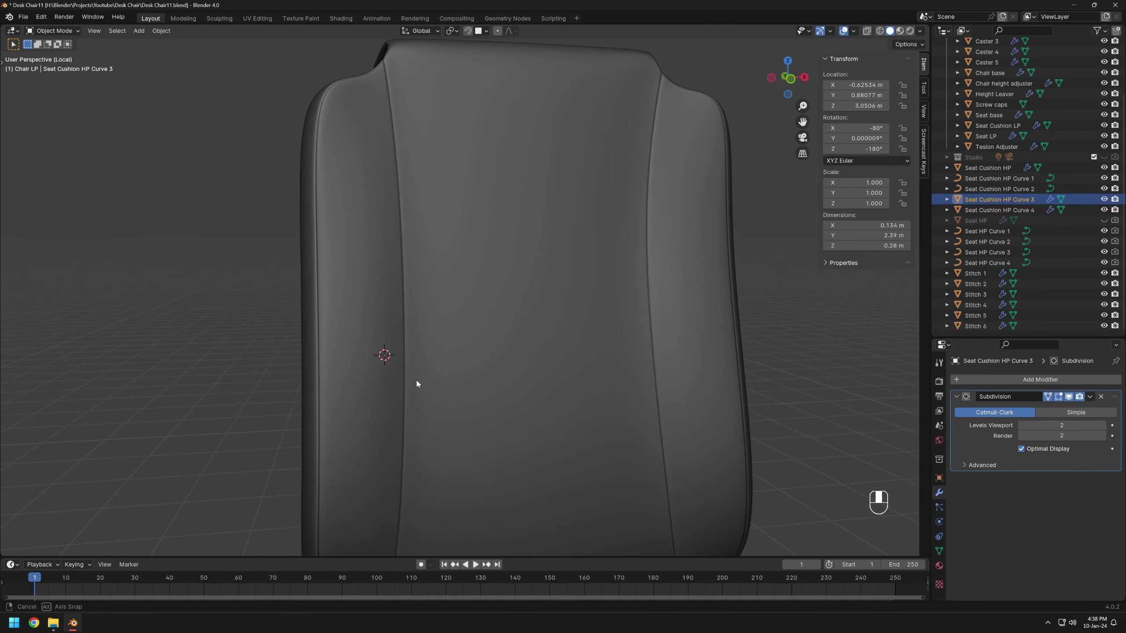
- Duplicate Stitch 6 in place as Stitch 7 and clear the curve object of the copy's Curve modifier
click(974, 327)
scroll(550, 477, down, 3)
shift+middle_drag(549, 476, 478, 398)
key(shift+d)
key(Escape)
scroll(997, 322, down, 3)
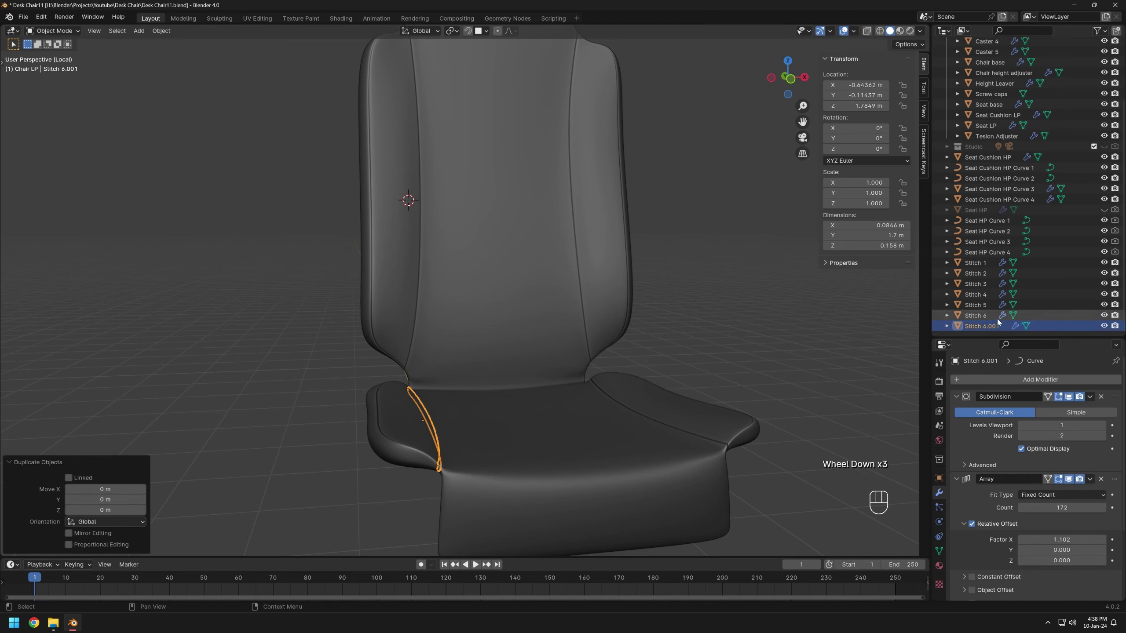
double_click(995, 326)
drag(1001, 326, 984, 326)
text(7)
key(Return)
scroll(1073, 470, down, 4)
click(1101, 565)
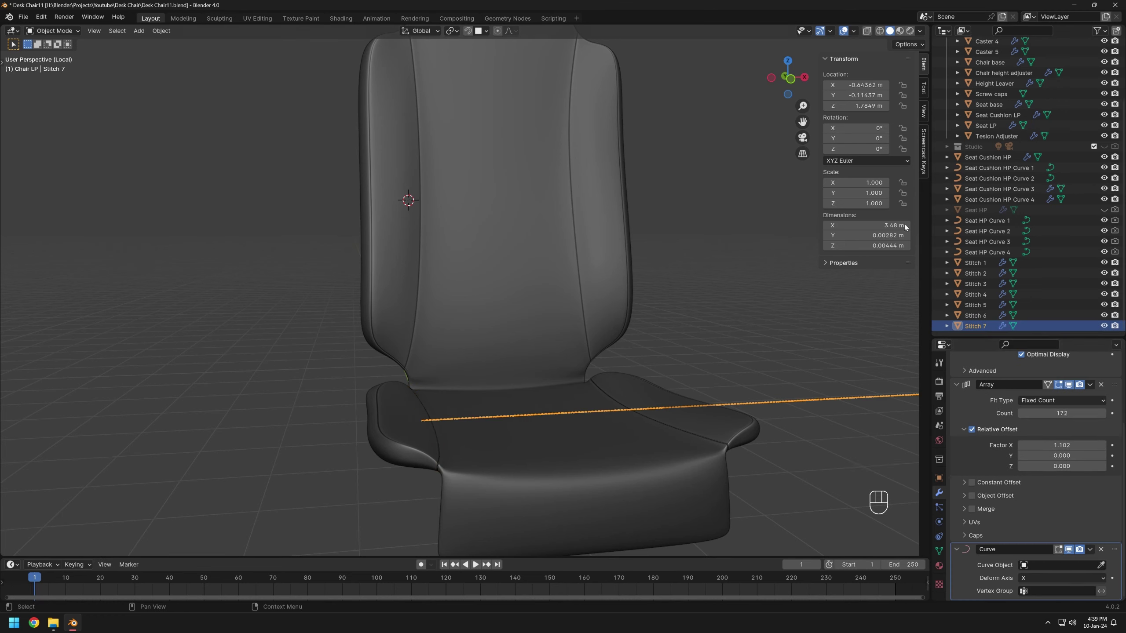
- Apply the Subdivision modifier on Seat Cushion HP Curve 3 and convert the object to a curve
click(1003, 189)
right_click(417, 226)
key(ctrl+a)
right_click(415, 199)
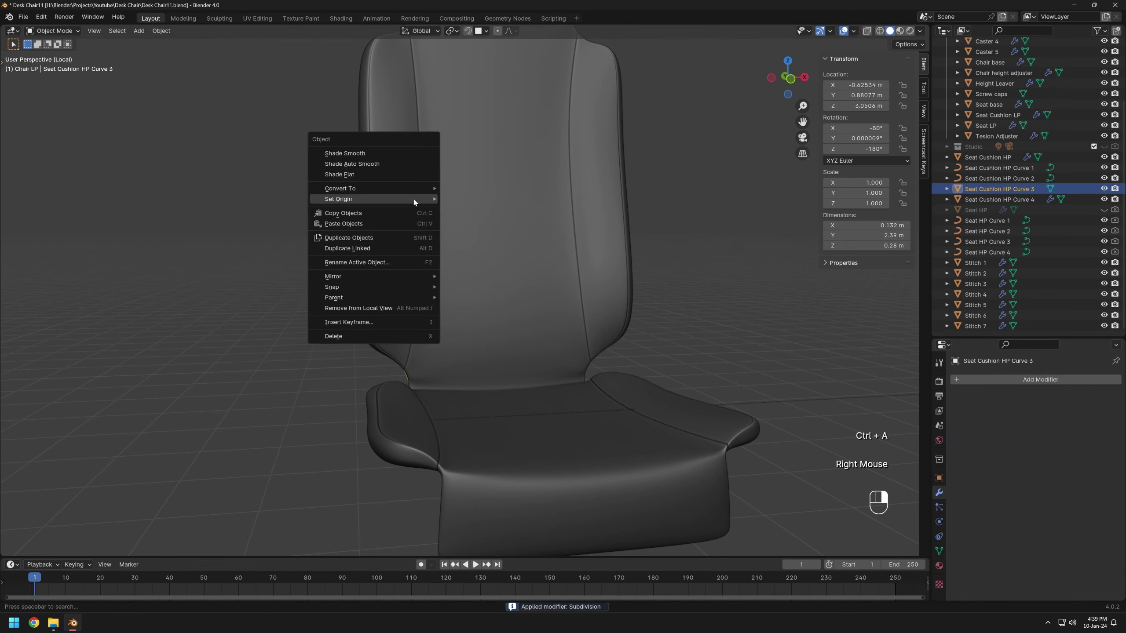
mouse_move(419, 190)
click(465, 192)
- Set the curve object of Stitch 7's Curve modifier to Seat Cushion HP Curve 3
click(975, 326)
scroll(1055, 488, down, 4)
click(1060, 565)
click(1053, 474)
- Set Stitch 7's origin to the 3D cursor and move its geometry to that origin
right_click(195, 289)
mouse_move(195, 302)
click(268, 326)
right_click(201, 279)
mouse_move(201, 280)
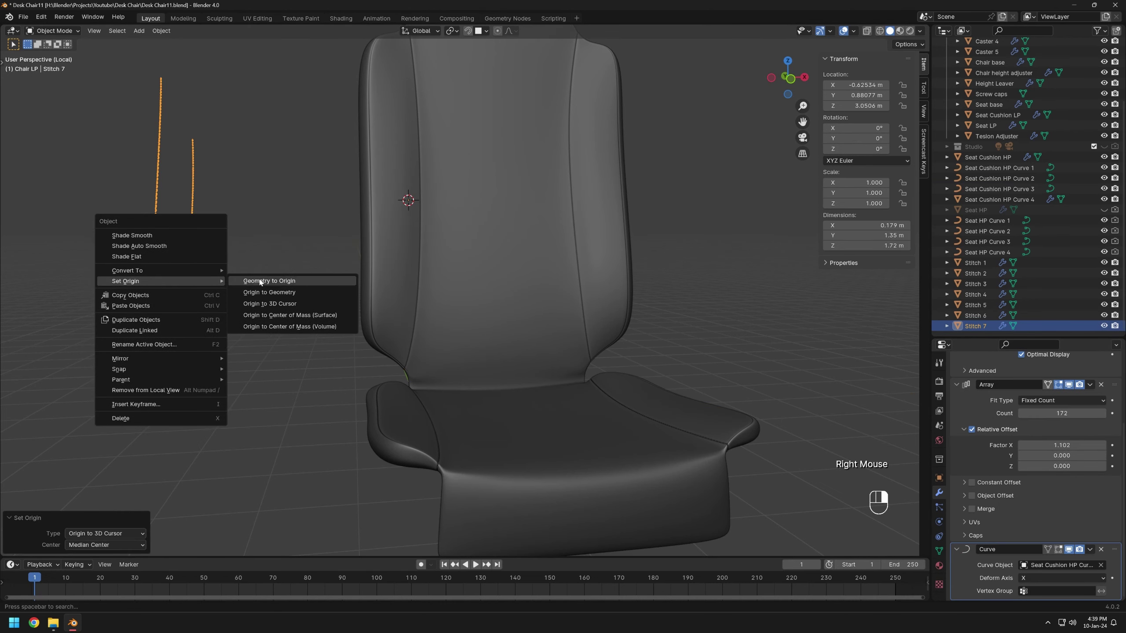
click(260, 281)
- Set the count of Stitch 7's Array modifier to 242
shift+middle_drag(310, 257, 299, 345)
shift+scroll(420, 353, up, 1)
shift+middle_drag(417, 355, 470, 390)
scroll(441, 341, up, 6)
scroll(401, 386, up, 7)
middle_drag(470, 390, 520, 403)
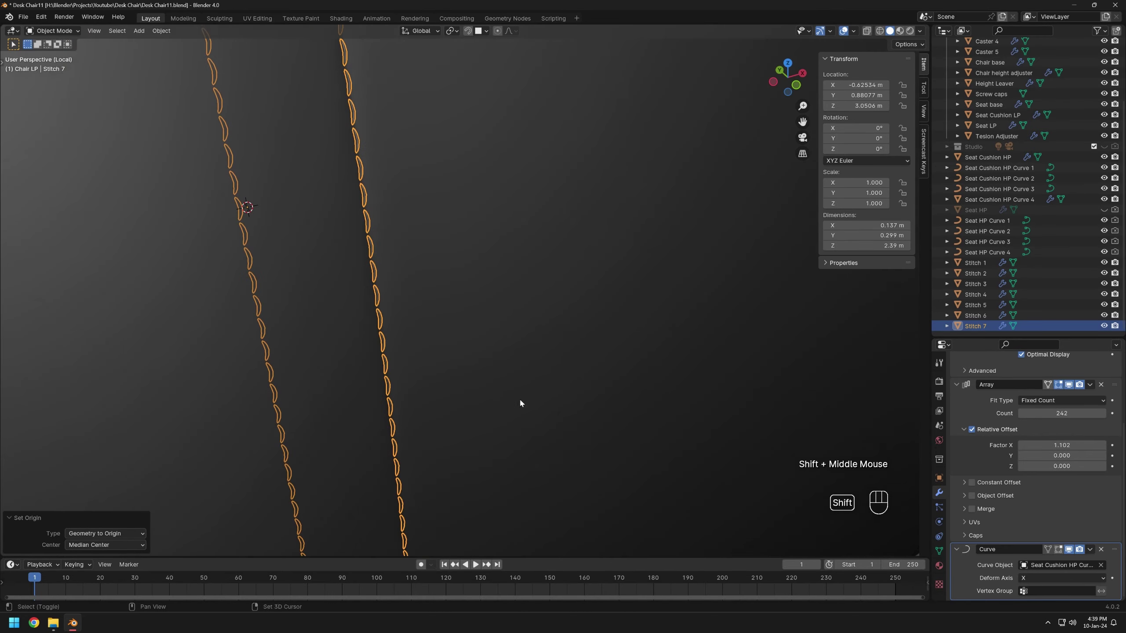
- Tilt the control points of Seat Cushion HP Curve 3 by about 11.8° and fine-tune the tilt once more
click(1012, 188)
key(Tab)
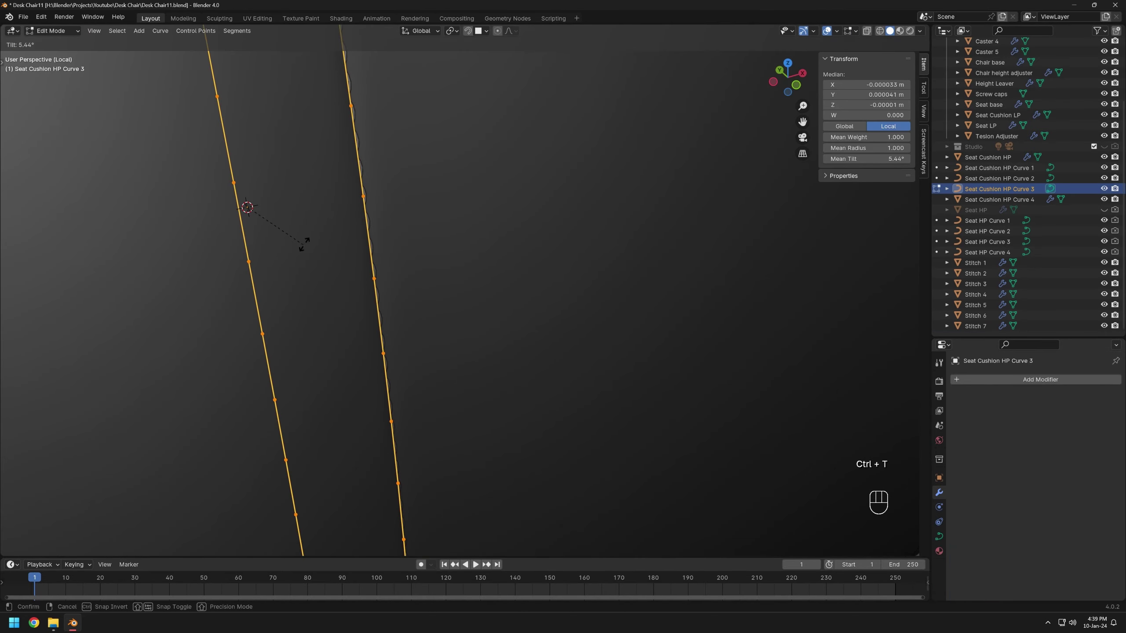
click(298, 250)
shift+scroll(412, 233, up, 1)
middle_drag(412, 233, 344, 217)
shift+middle_drag(355, 249, 408, 323)
scroll(355, 266, up, 3)
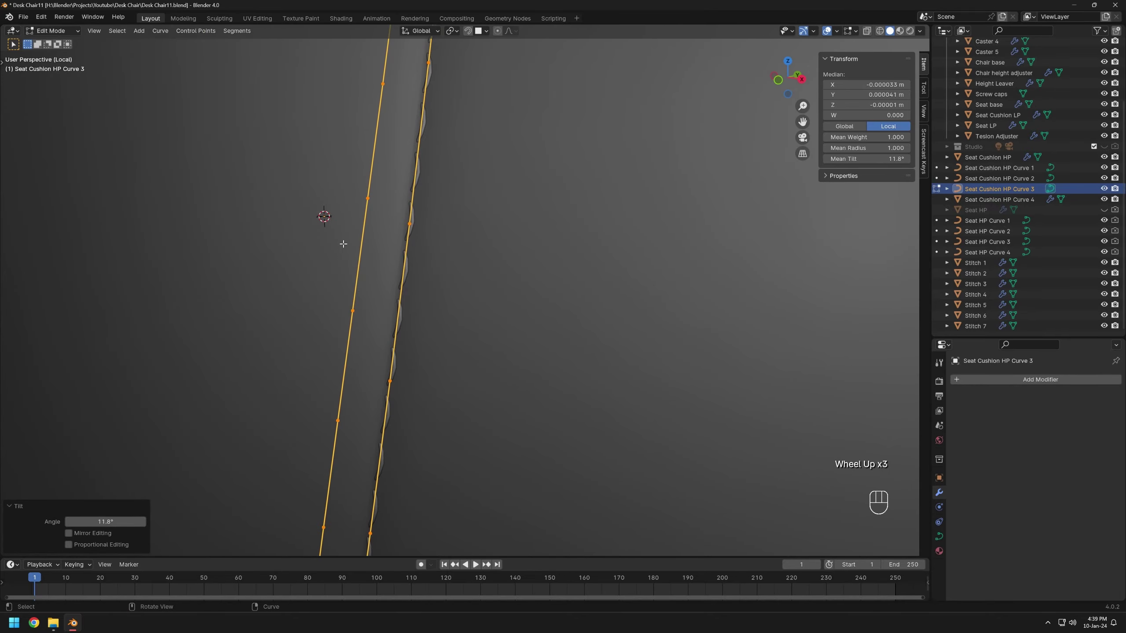
key(ctrl+t)
click(286, 246)
key(Tab)
scroll(468, 383, down, 4)
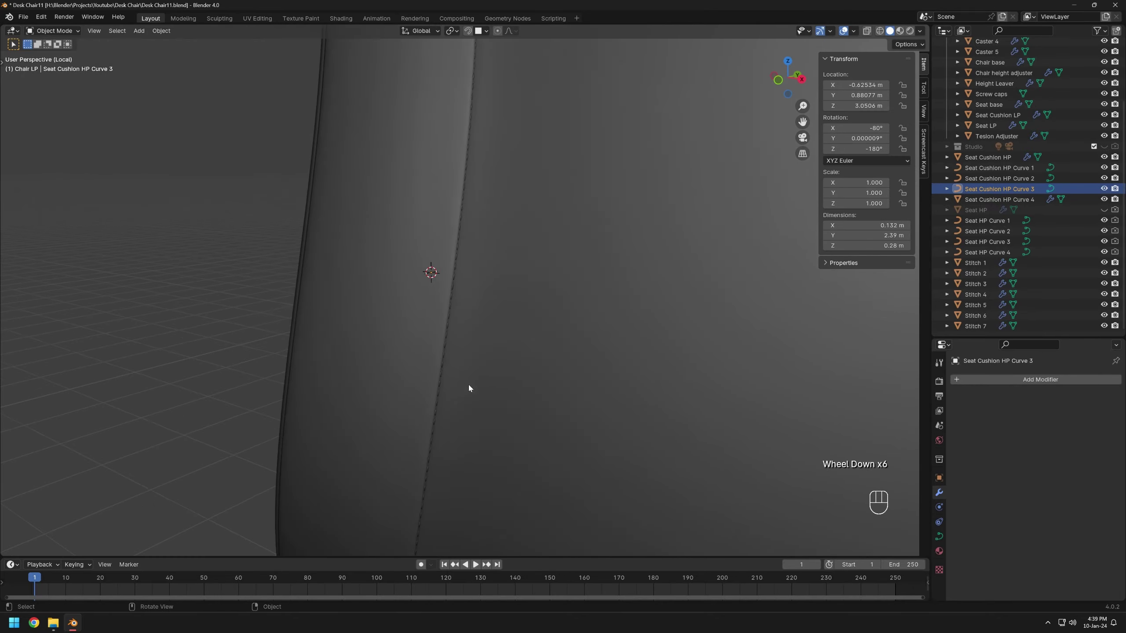
- Snap the 3D cursor to all vertices of Seat Cushion HP Curve 4 and set the object's origin to it
shift+middle_drag(468, 384, 498, 328)
scroll(378, 390, up, 3)
scroll(378, 391, down, 4)
shift+middle_drag(554, 372, 365, 355)
middle_drag(365, 355, 448, 355)
scroll(413, 363, down, 2)
middle_drag(447, 355, 481, 348)
click(480, 349)
key(Tab)
key(shift+s)
key(a)
key(shift+s)
click(476, 306)
key(Tab)
right_click(477, 306)
click(538, 330)
- Try a Shrink/Fatten offset of about 0.009 m on the vertices of Seat Cushion HP Curve 4 and undo it
key(Tab)
scroll(491, 315, up, 3)
scroll(491, 315, up, 1)
key(alt+s)
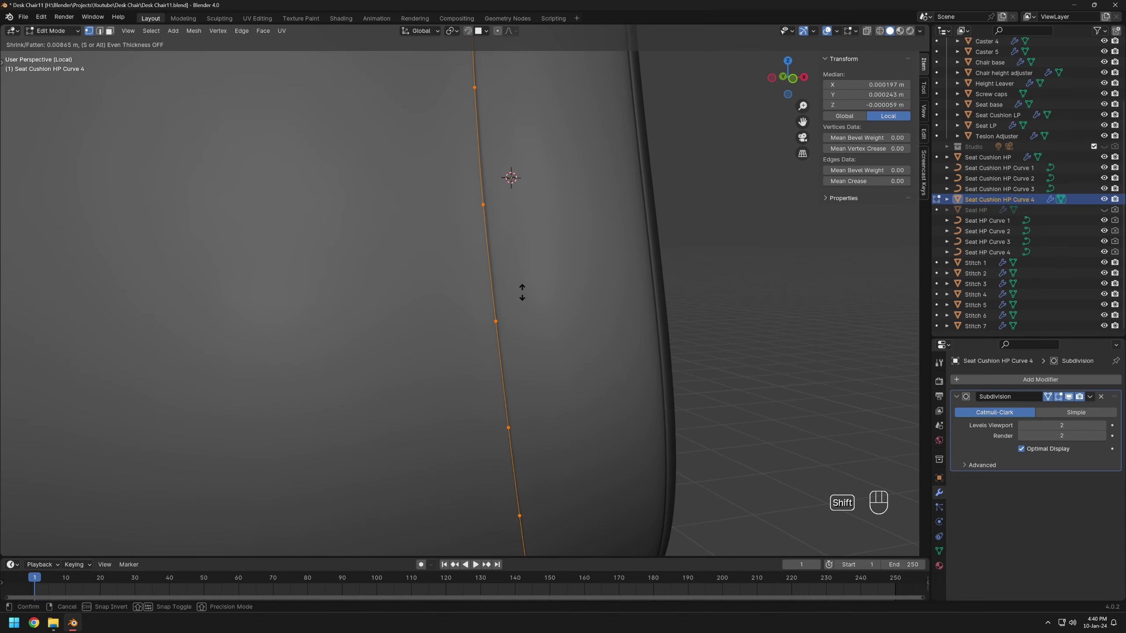
click(522, 294)
middle_drag(522, 295, 467, 314)
key(Tab)
scroll(470, 318, down, 2)
shift+middle_drag(488, 363, 520, 345)
scroll(487, 373, down, 4)
key(Tab)
key(ctrl+z)
key(ctrl+z)
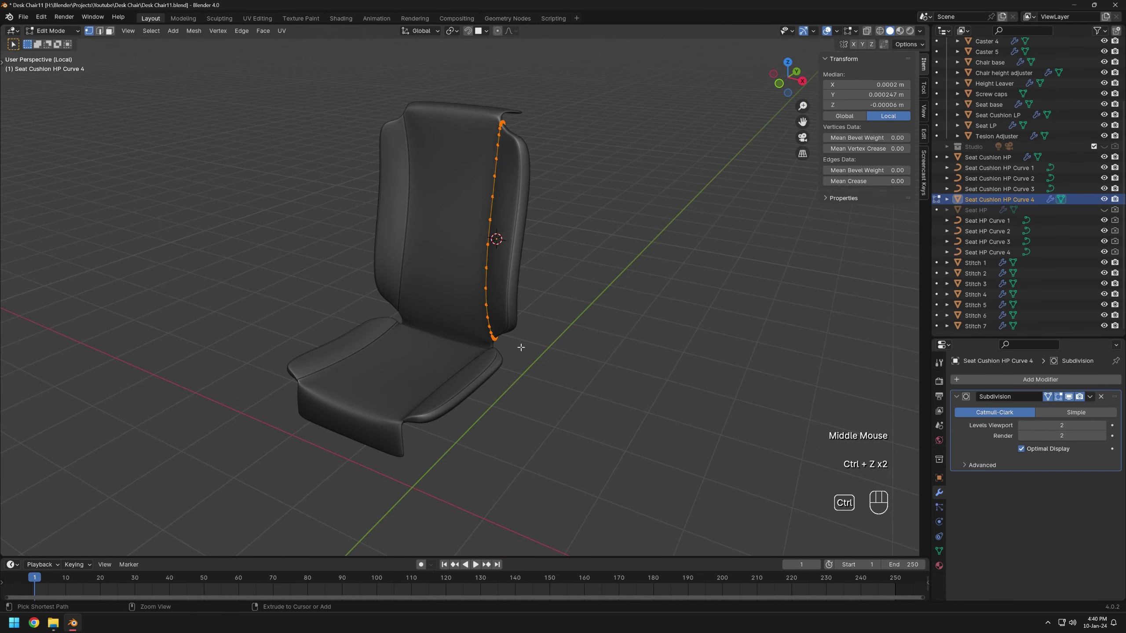
key(ctrl+z)
key(ctrl+z)
- Offset the vertices of Seat Cushion HP Curve 4 by about 0.0075 m with Shrink/Fatten
scroll(521, 350, up, 5)
key(Tab)
key(alt+s)
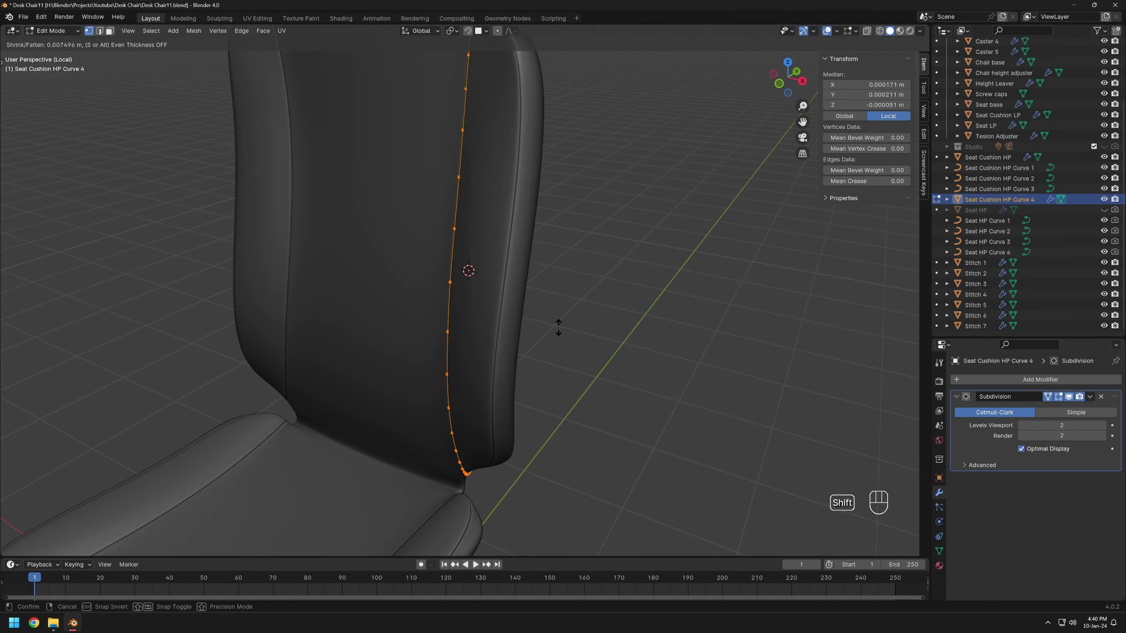
click(543, 332)
key(Tab)
scroll(500, 339, down, 3)
middle_drag(466, 341, 513, 346)
- Duplicate Stitch 7 in place as Stitch 8 and clear the curve object of the copy's Curve modifier
click(975, 327)
key(shift+d)
right_click(565, 318)
scroll(1016, 319, down, 2)
double_click(1018, 326)
scroll(1091, 488, down, 4)
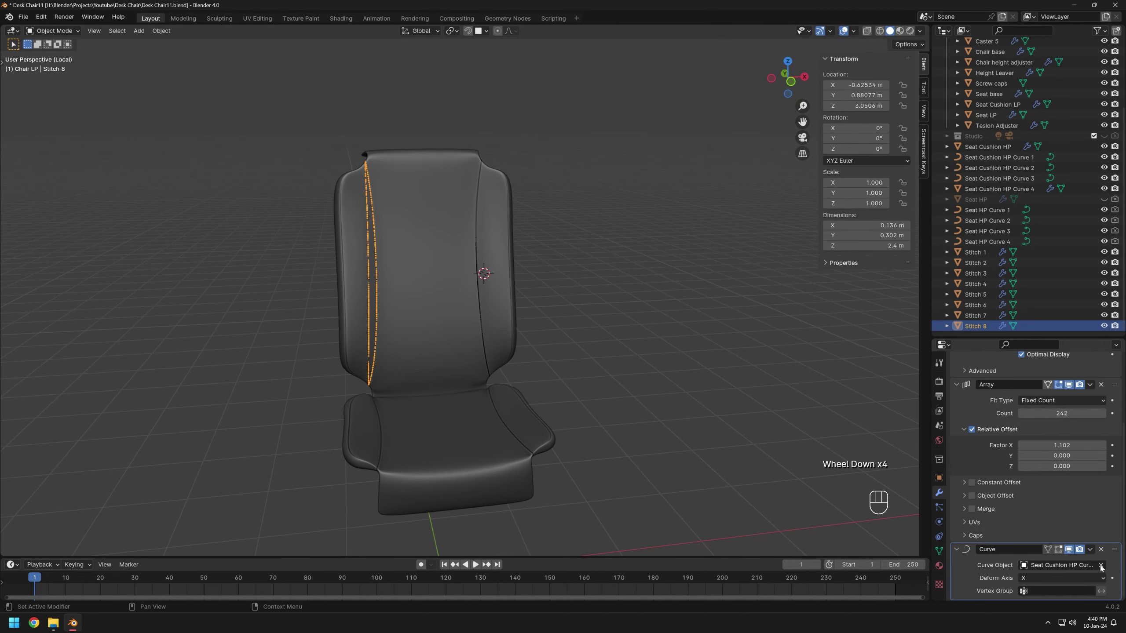
- Set Stitch 8's origin to the 3D cursor and move its geometry to that origin
right_click(524, 272)
mouse_move(524, 273)
click(571, 295)
right_click(563, 271)
mouse_move(562, 270)
click(601, 271)
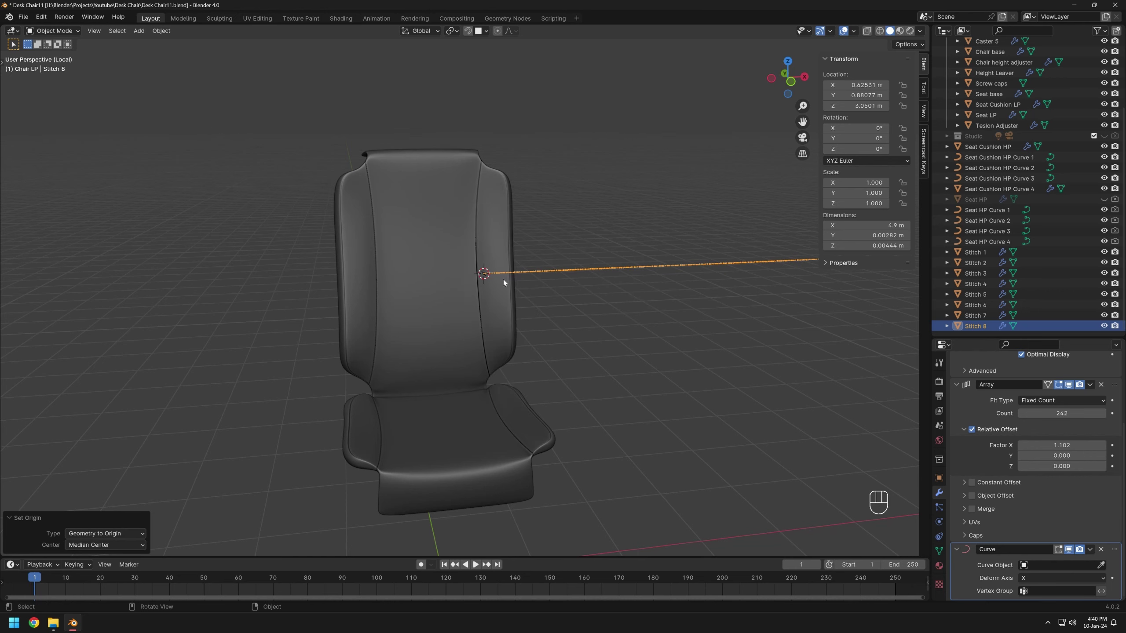
- Apply the Subdivision modifier on Seat Cushion HP Curve 4 and convert the object to a curve
scroll(504, 281, up, 3)
click(1012, 189)
key(ctrl+a)
right_click(490, 275)
mouse_move(499, 264)
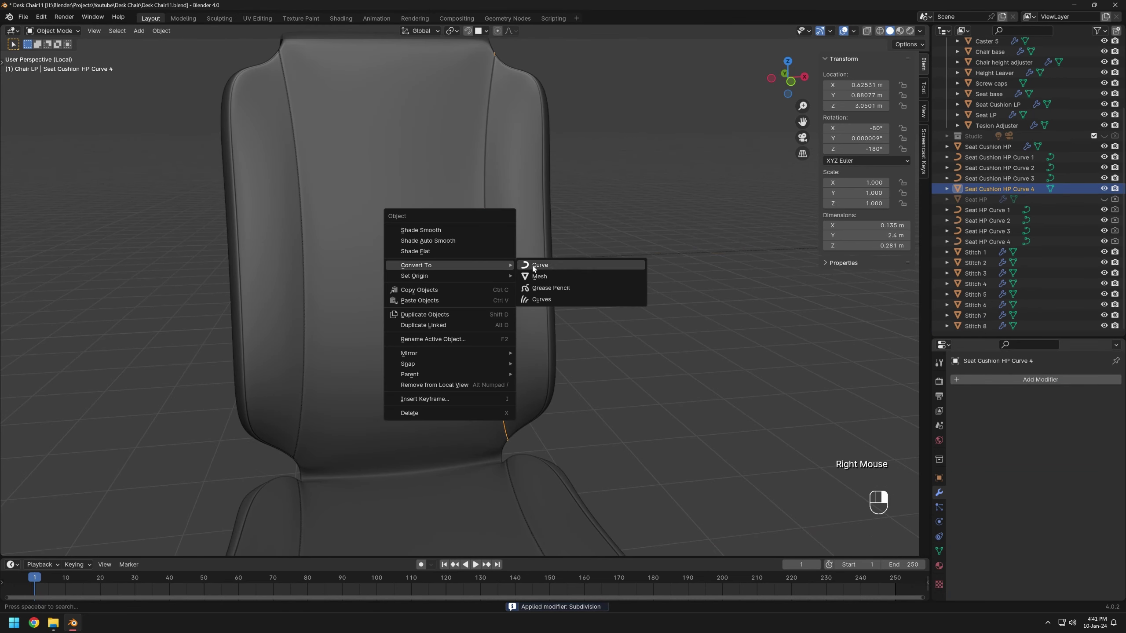
click(533, 264)
- Set the curve object of Stitch 8's Curve modifier to Seat Cushion HP Curve 4
click(971, 326)
scroll(1039, 528, down, 4)
click(1040, 564)
click(1042, 487)
- Examine how the Stitch 8 row sits in the seam groove along the backrest
middle_drag(490, 327, 437, 330)
scroll(452, 363, up, 2)
shift+middle_drag(488, 408, 463, 244)
shift+middle_drag(461, 425, 450, 377)
middle_drag(450, 377, 428, 335)
scroll(428, 335, up, 1)
middle_drag(499, 340, 537, 310)
shift+middle_drag(537, 311, 445, 302)
- Tilt the control points of Seat Cushion HP Curve 4 by about 112°
click(401, 267)
scroll(401, 266, up, 2)
key(Tab)
key(ctrl+t)
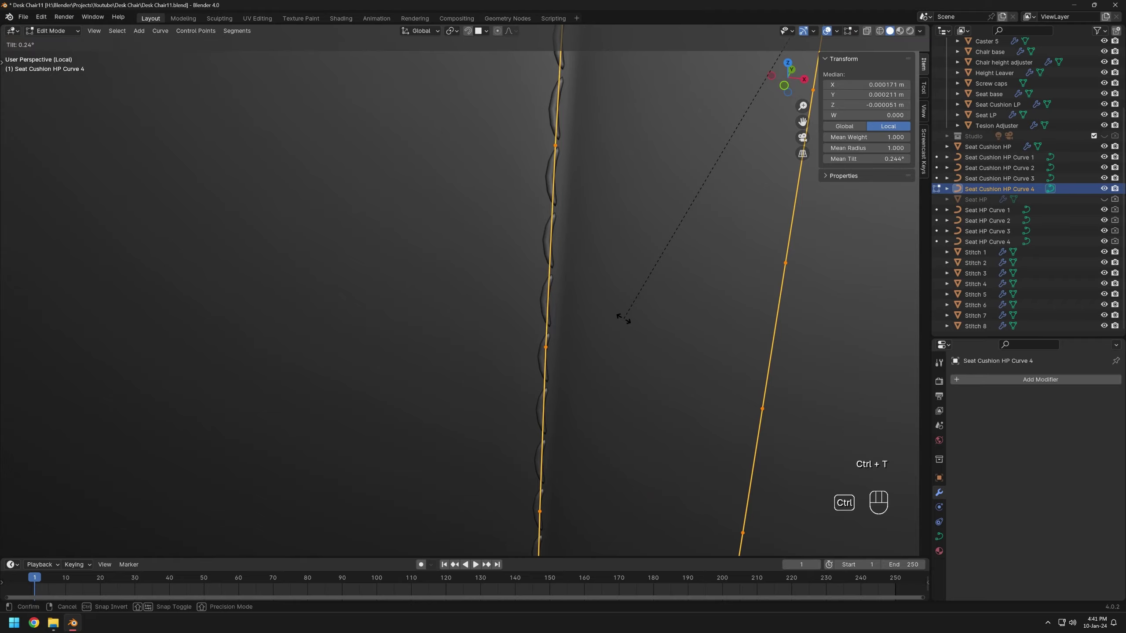
right_click(218, 420)
shift+middle_drag(688, 266, 621, 284)
scroll(620, 284, up, 2)
shift+middle_drag(621, 283, 585, 296)
key(ctrl+t)
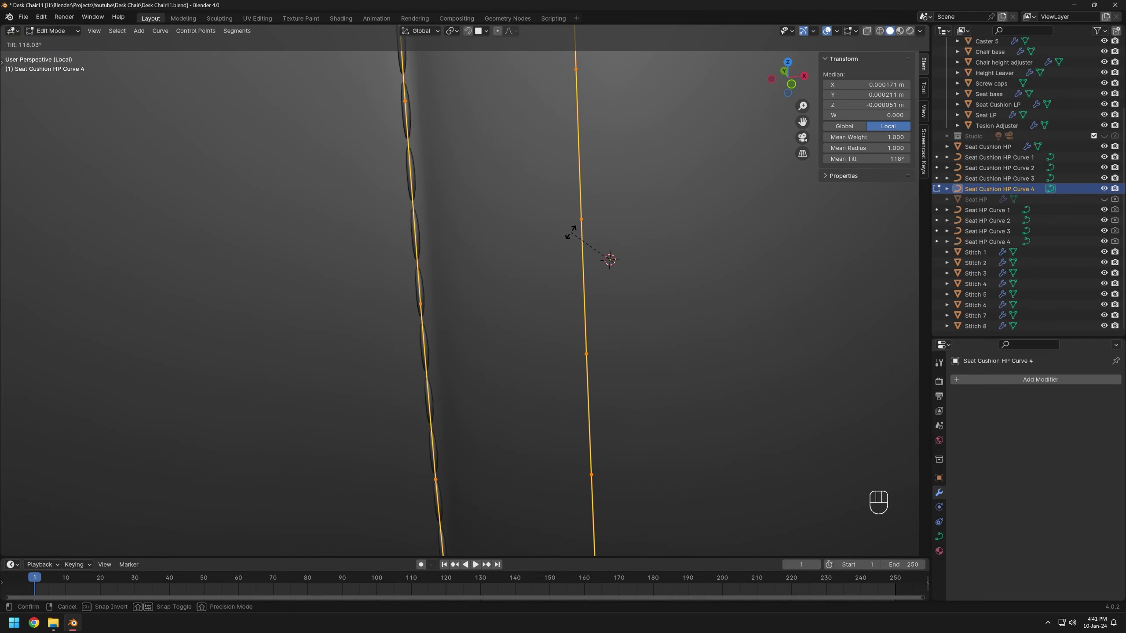
click(570, 235)
- Move the control points of Seat Cushion HP Curve 4 by about 0.00345 m along the global X axis
key(g)
key(x)
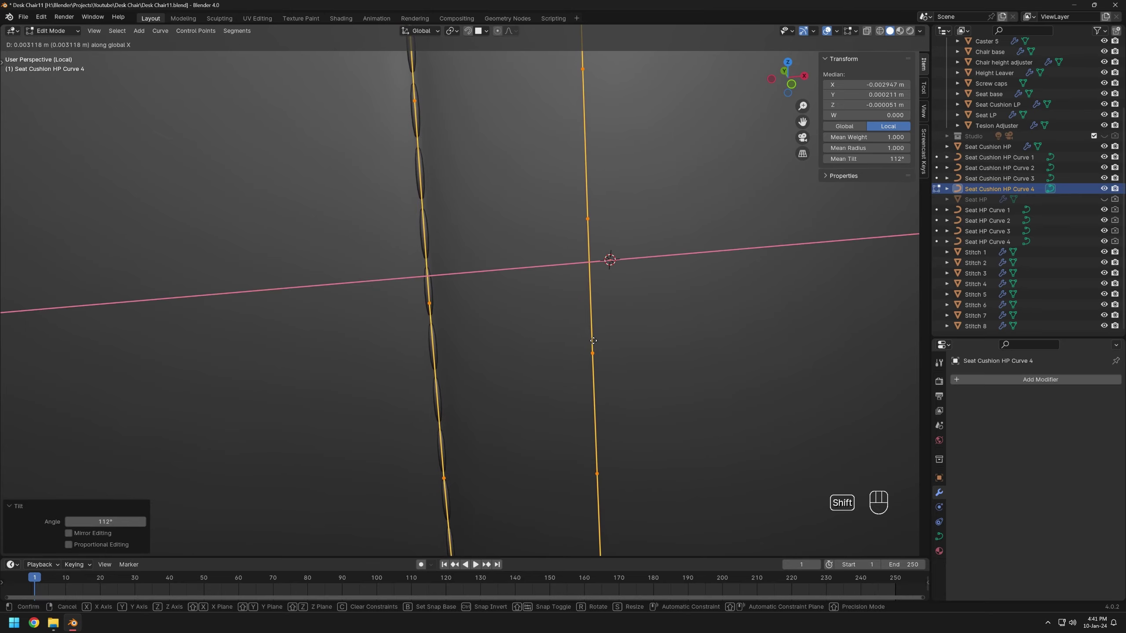
click(602, 342)
scroll(530, 358, down, 2)
scroll(523, 356, up, 4)
scroll(521, 356, down, 2)
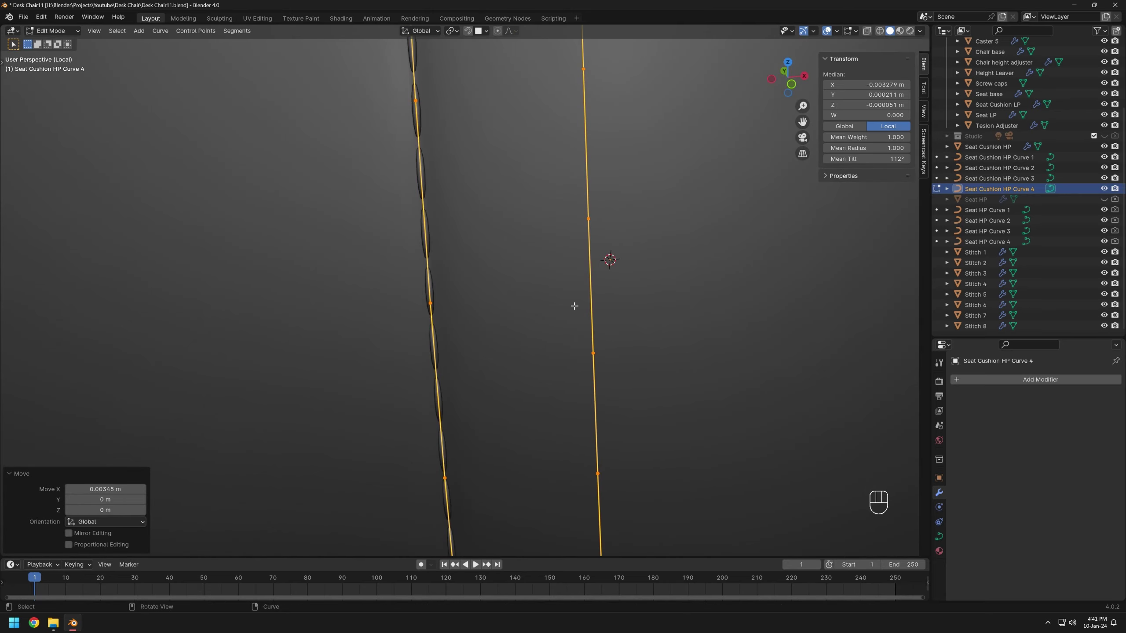
key(Tab)
scroll(511, 338, down, 3)
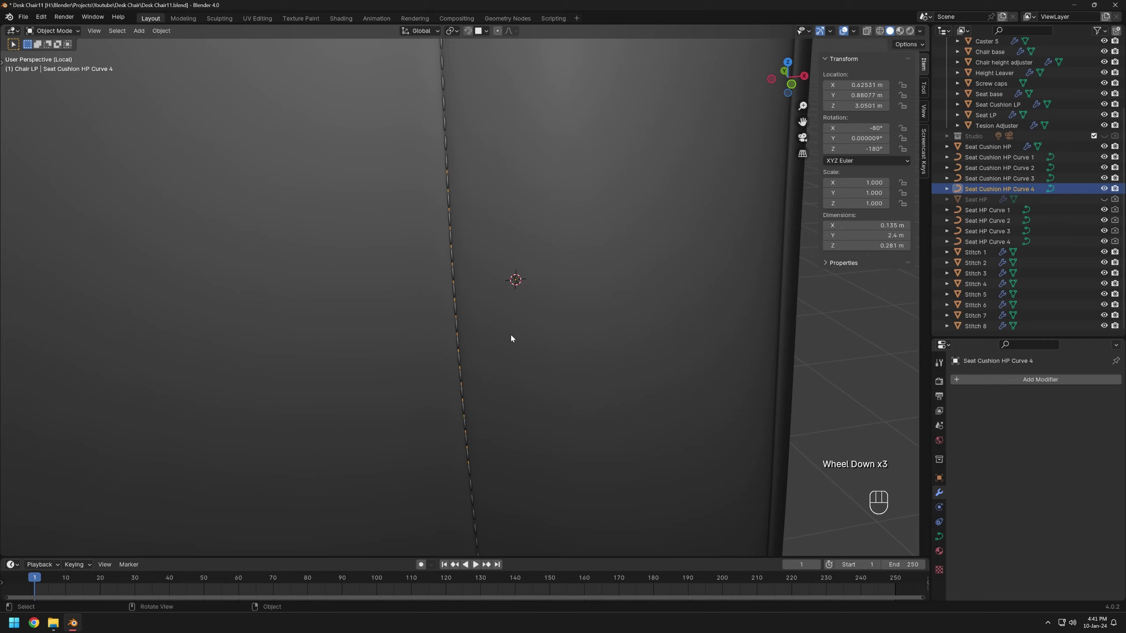
- Snap the 3D cursor to the control points of Seat Cushion HP Curve 4 and set the curve's origin to the 3D cursor
key(Tab)
key(shift+s)
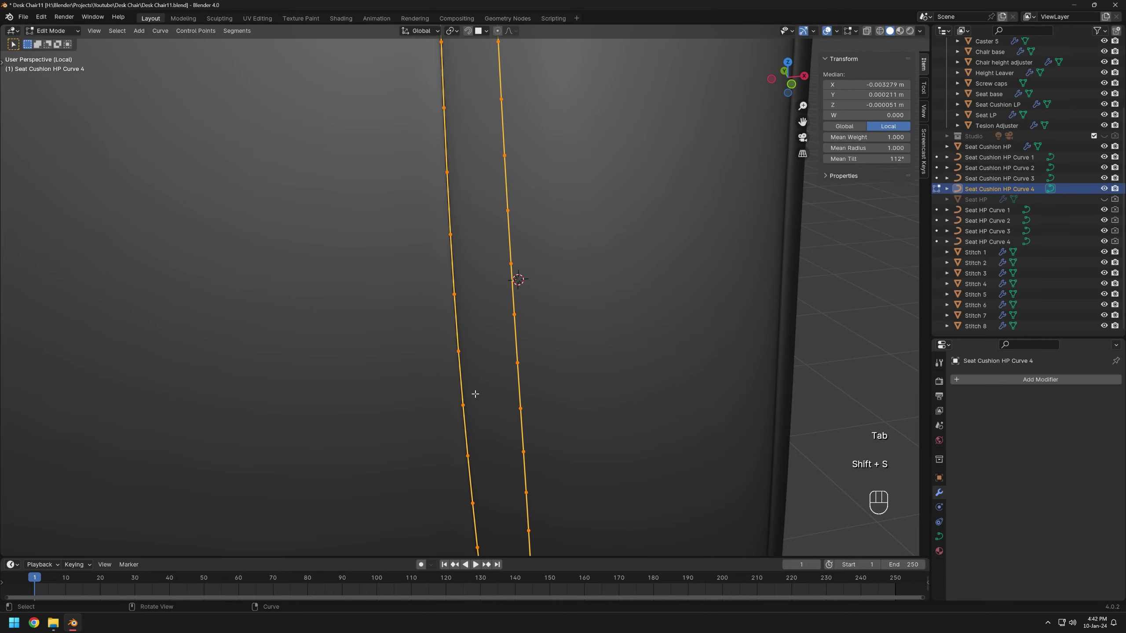
scroll(439, 334, up, 3)
key(Tab)
right_click(431, 336)
mouse_move(424, 349)
click(493, 369)
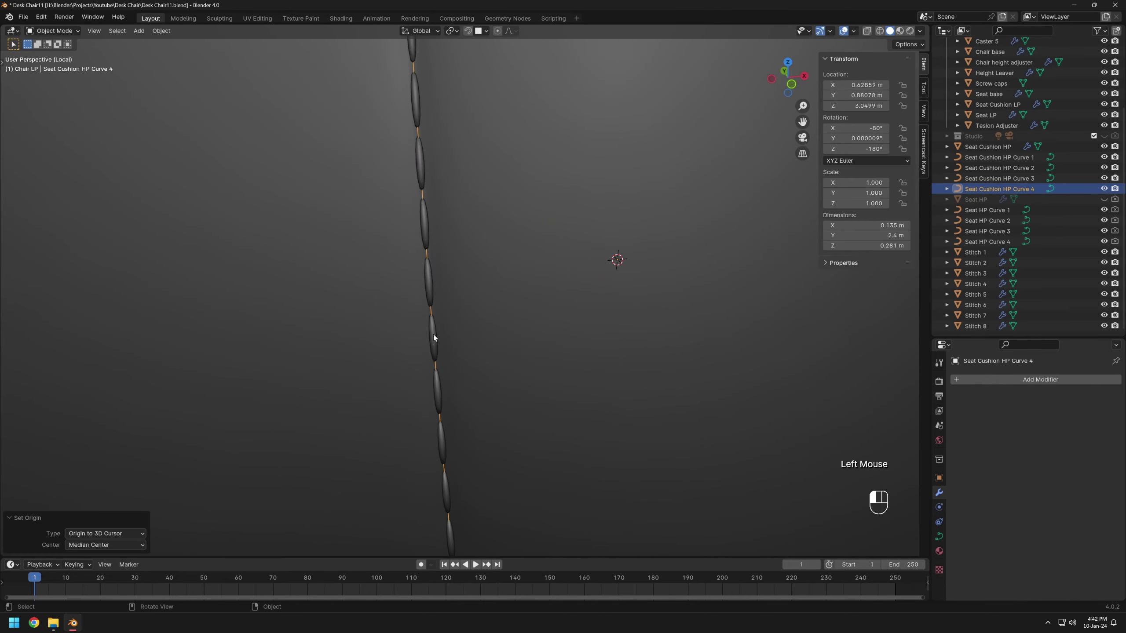
- Set the origin of the Stitch 8 row along the backrest seam to the 3D cursor
click(432, 334)
right_click(432, 333)
click(490, 357)
right_click(431, 334)
click(476, 333)
- Examine the stitch rows along the backrest and seat seams of the whole cushion
scroll(449, 357, down, 5)
shift+middle_drag(449, 356, 665, 346)
scroll(402, 341, up, 3)
click(178, 354)
scroll(408, 369, down, 6)
click(718, 355)
shift+middle_drag(555, 355, 594, 362)
middle_drag(595, 362, 500, 322)
scroll(535, 388, down, 3)
shift+middle_drag(535, 387, 481, 360)
scroll(458, 369, up, 2)
scroll(503, 361, down, 2)
middle_drag(481, 361, 480, 361)
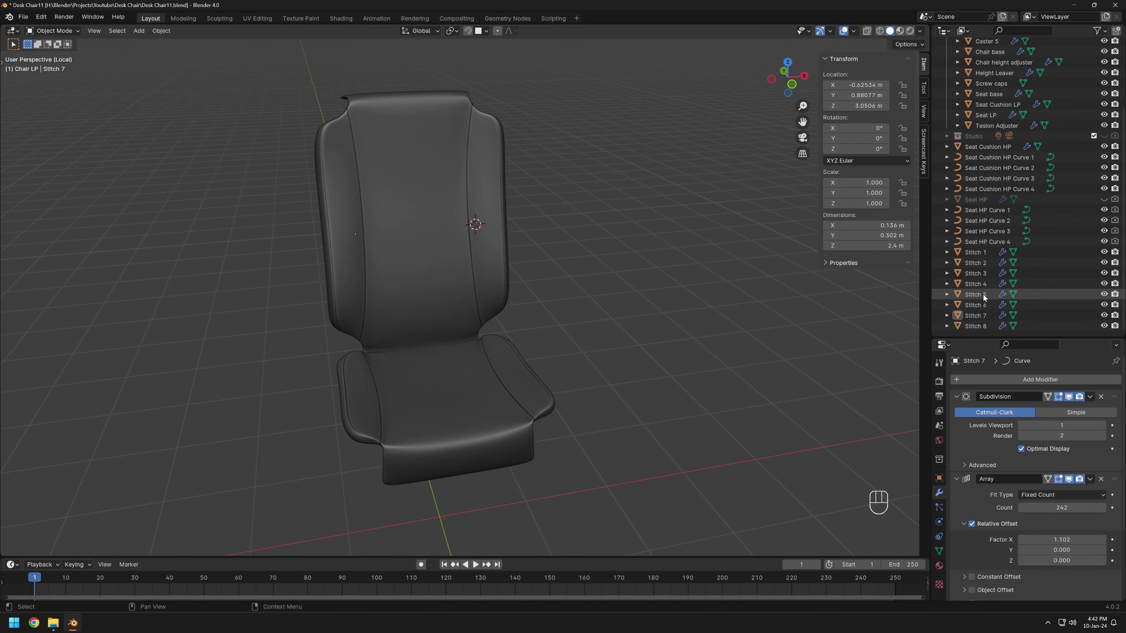
mouse_move(543, 349)
middle_down()
mouse_move(489, 326)
mouse_move(531, 331)
middle_up()
shift+middle_drag(532, 331, 525, 297)
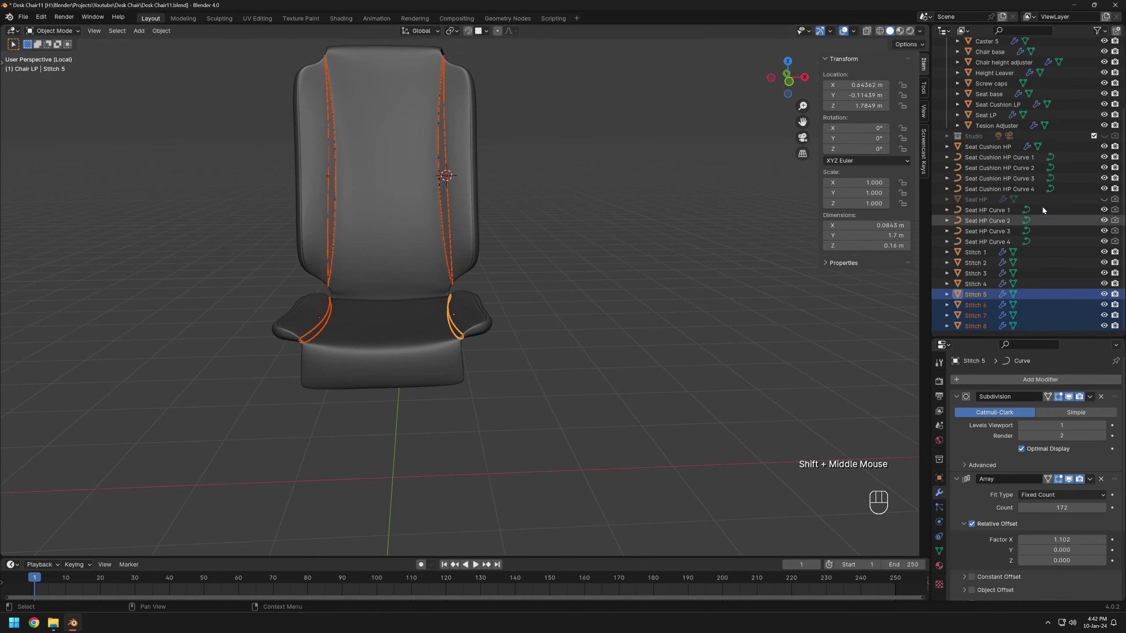
- Scale the control points of Seat Cushion HP Curve 1 by about 1.002 in edit mode
click(1011, 159)
scroll(487, 406, up, 5)
scroll(488, 409, up, 1)
shift+middle_drag(488, 410, 513, 283)
key(Tab)
scroll(480, 329, up, 2)
key(alt+s)
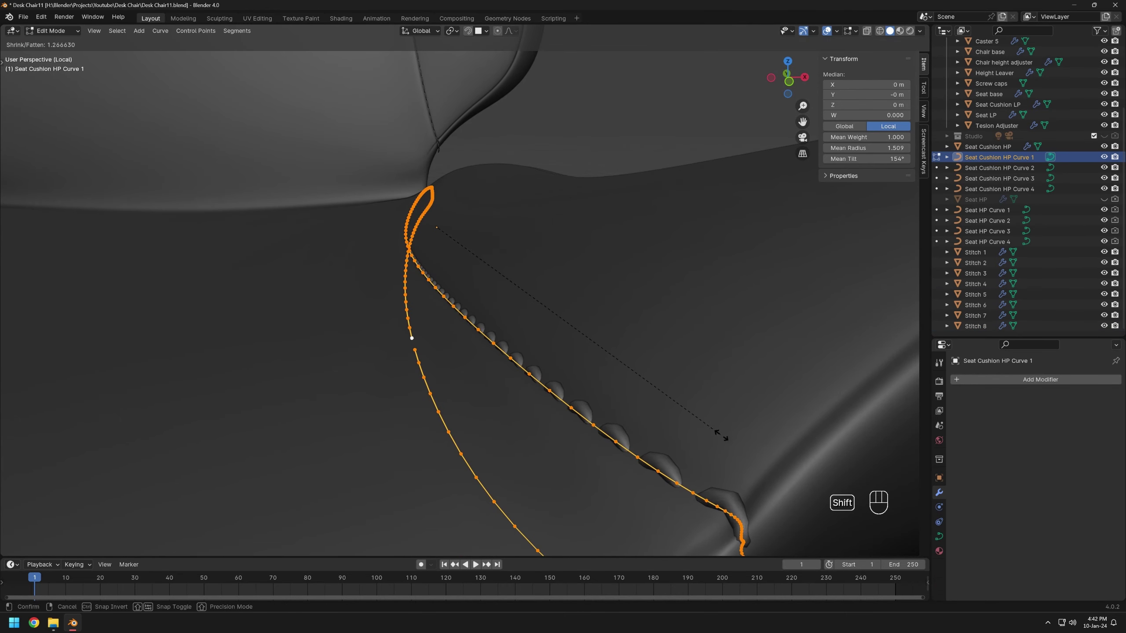
key(Escape)
key(s)
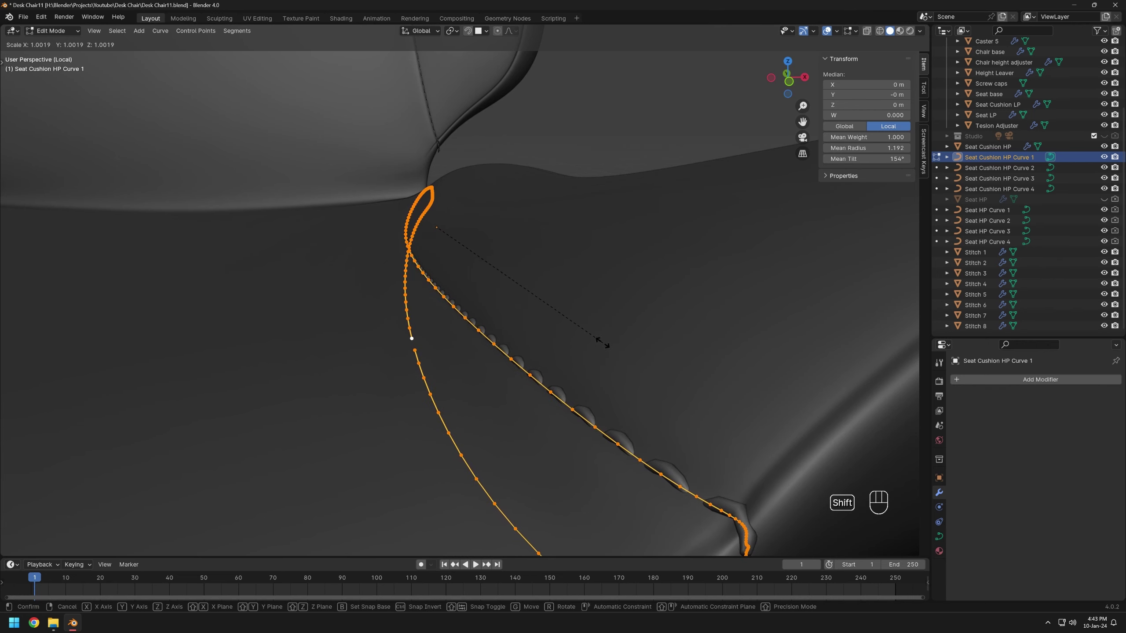
click(604, 344)
scroll(565, 334, down, 7)
middle_drag(565, 334, 550, 313)
key(Tab)
shift+middle_drag(550, 313, 469, 321)
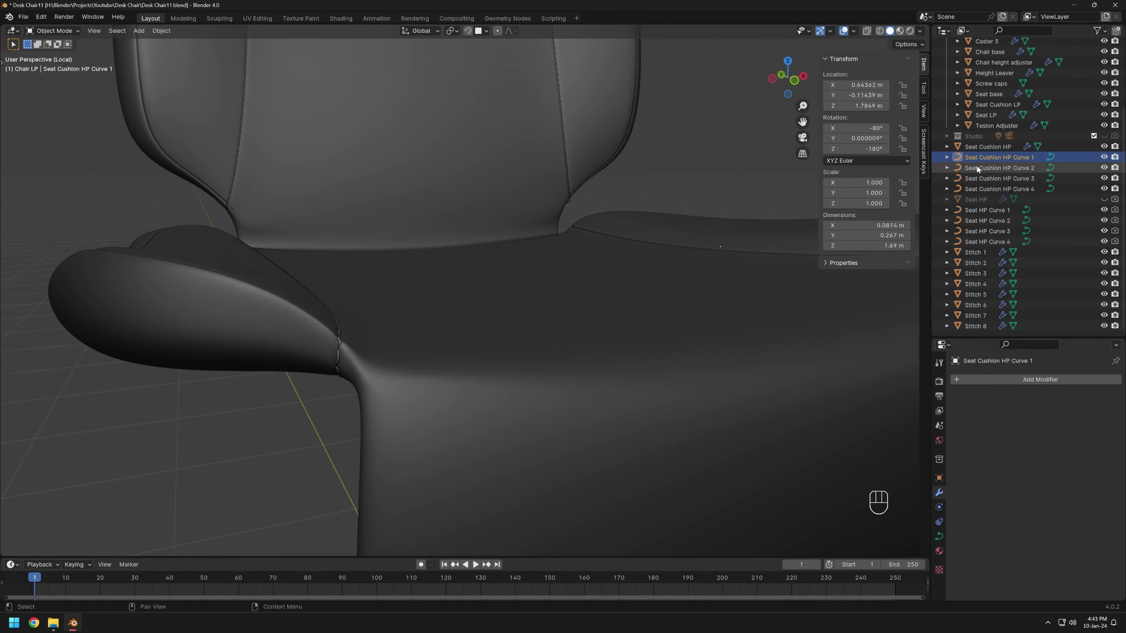
- Scale the control points of Seat Cushion HP Curve 2 slightly to fit its stitches to the seat seam
click(977, 168)
key(Tab)
scroll(399, 315, up, 2)
scroll(391, 320, down, 2)
shift+middle_drag(389, 297, 407, 293)
key(alt+s)
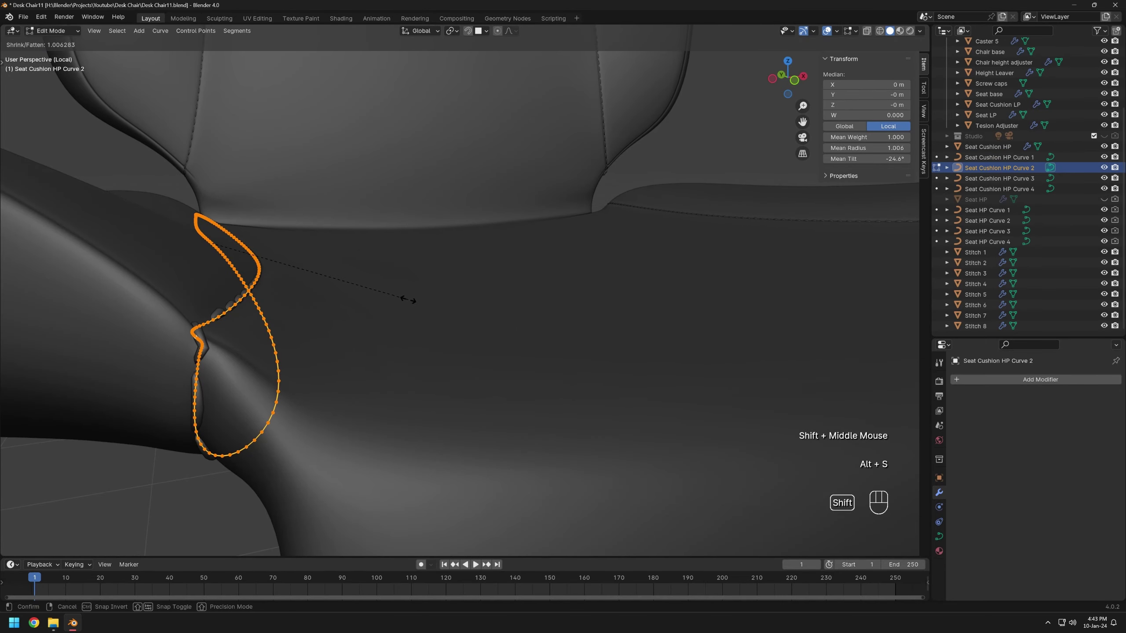
right_click(394, 304)
key(s)
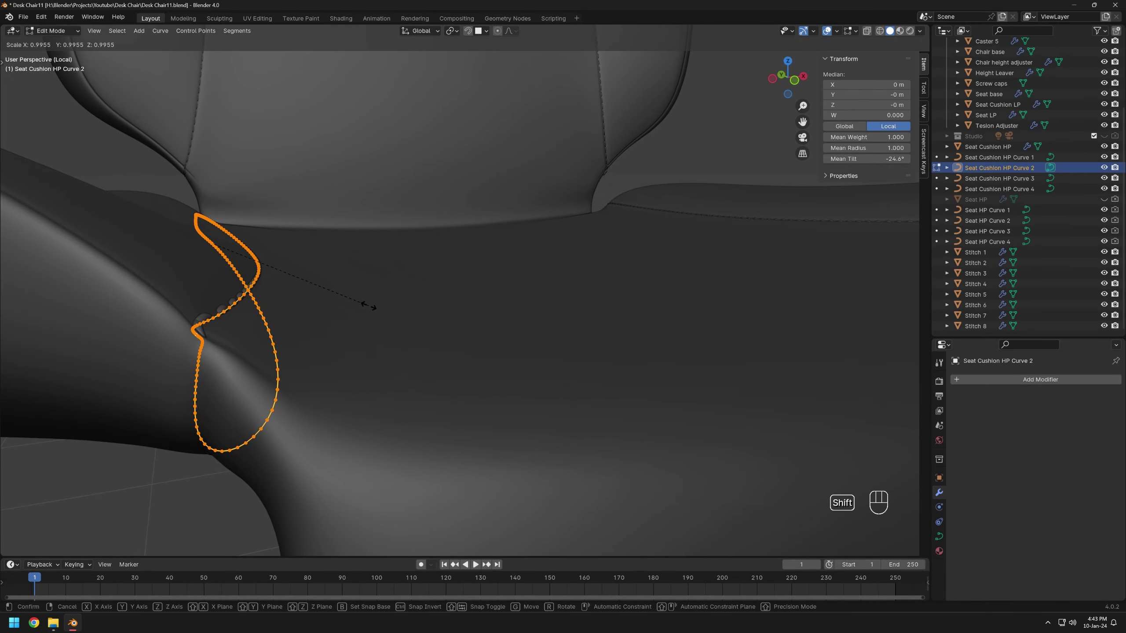
click(389, 308)
mouse_move(372, 308)
middle_down()
mouse_move(397, 307)
mouse_move(377, 317)
middle_up()
shift+middle_drag(377, 318, 393, 298)
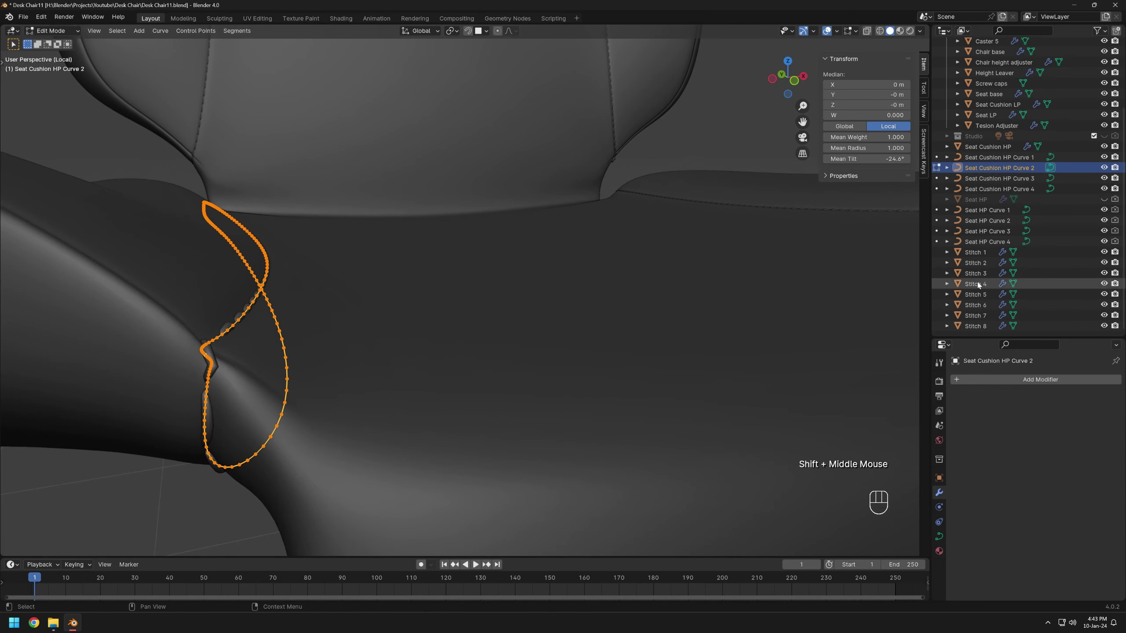
- Examine Stitch 6's Array and Curve modifier settings and its row along the seat seam
click(979, 306)
key(Tab)
key(Tab)
key(Tab)
click(417, 311)
click(976, 305)
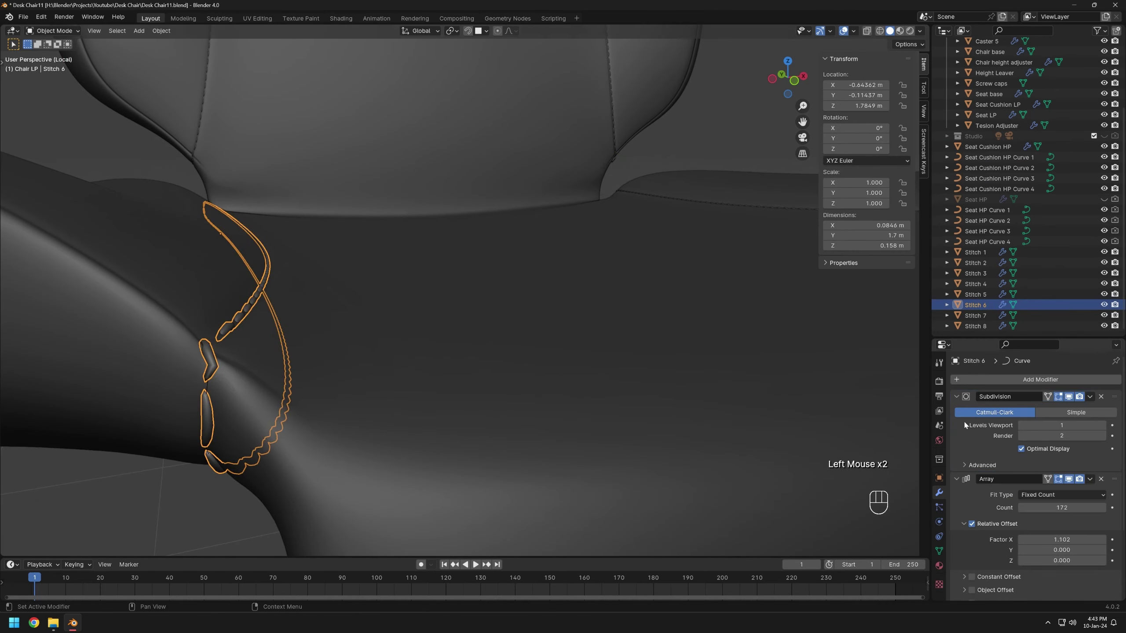
scroll(1064, 479, down, 6)
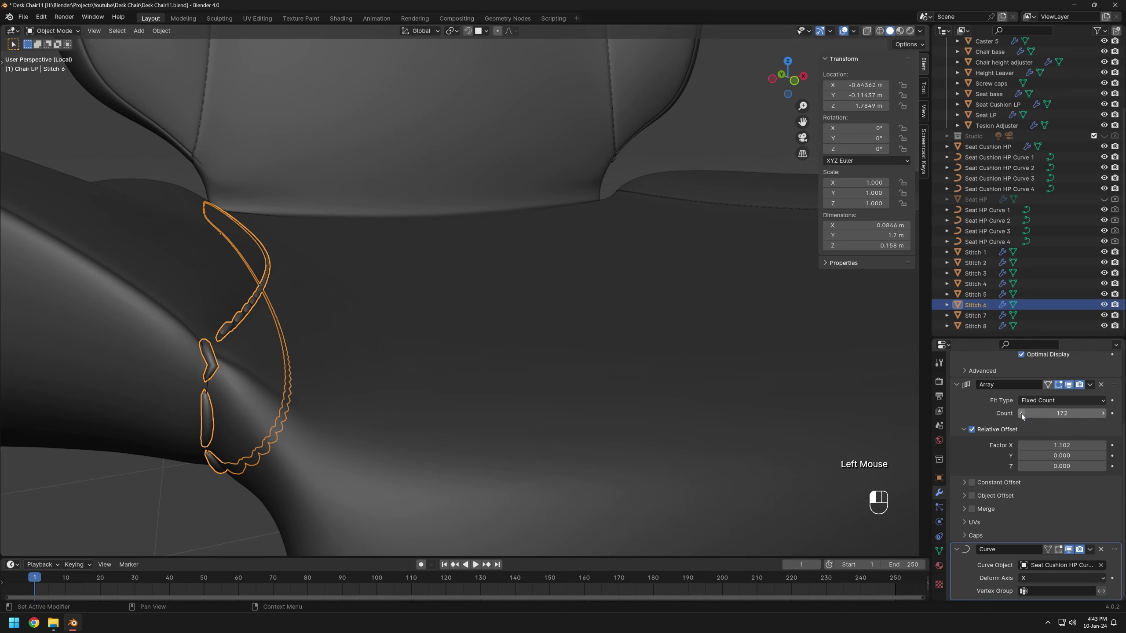
key(s)
right_click(342, 390)
middle_drag(341, 391, 311, 340)
mouse_move(311, 341)
shift+middle_down()
mouse_move(299, 338)
mouse_move(322, 339)
shift+middle_up()
scroll(499, 271, down, 3)
- Select Seat Cushion HP with Seat Cushion LP as active and replace SimpleBake's bake object list with Seat Cushion HP
click(492, 371)
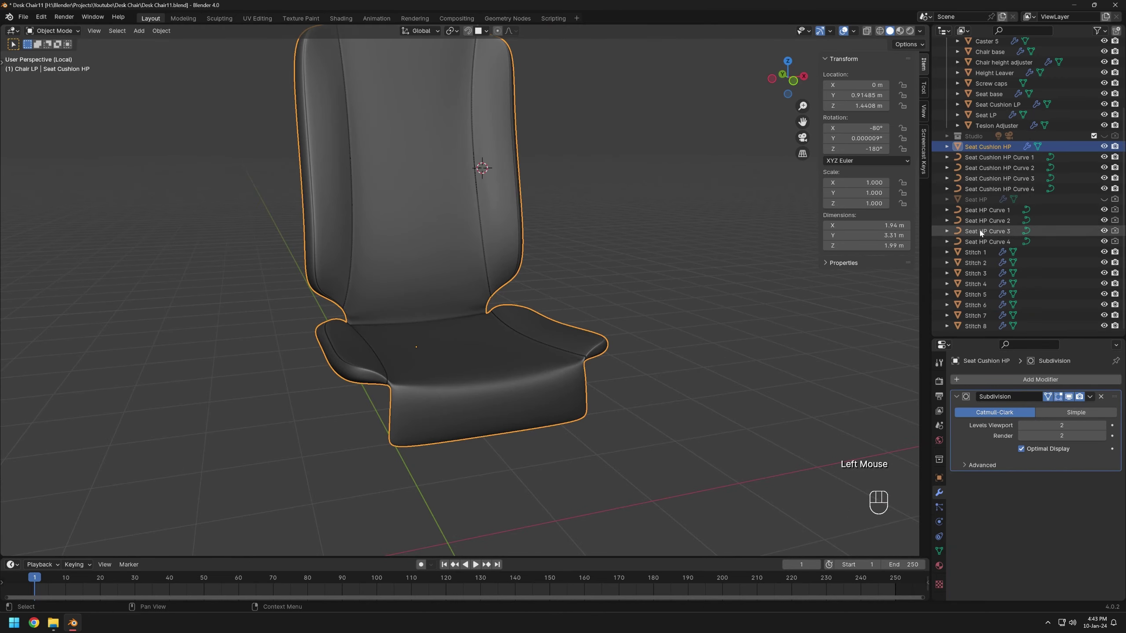
scroll(987, 213, up, 3)
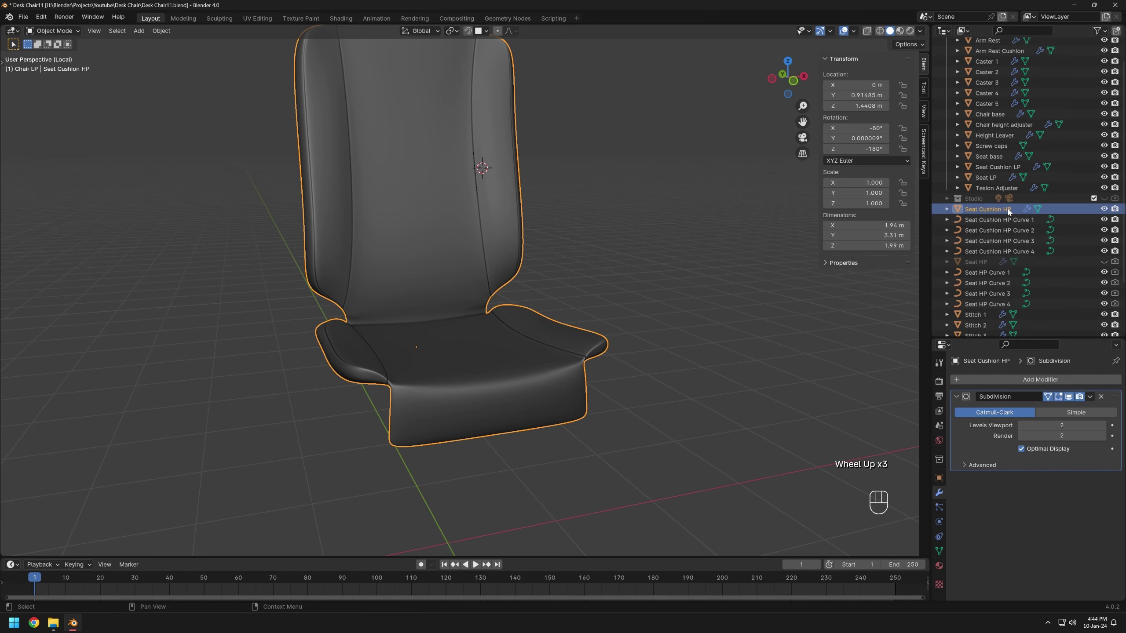
ctrl+click(998, 167)
shift+middle_drag(695, 338, 553, 392)
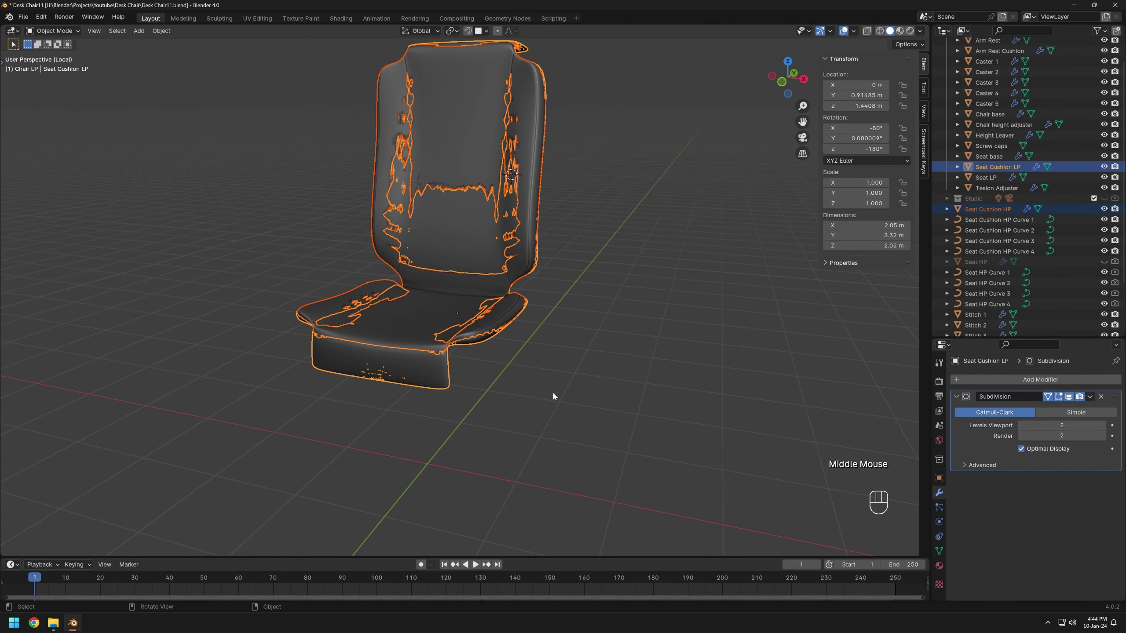
click(939, 382)
scroll(1033, 497, down, 15)
click(1090, 521)
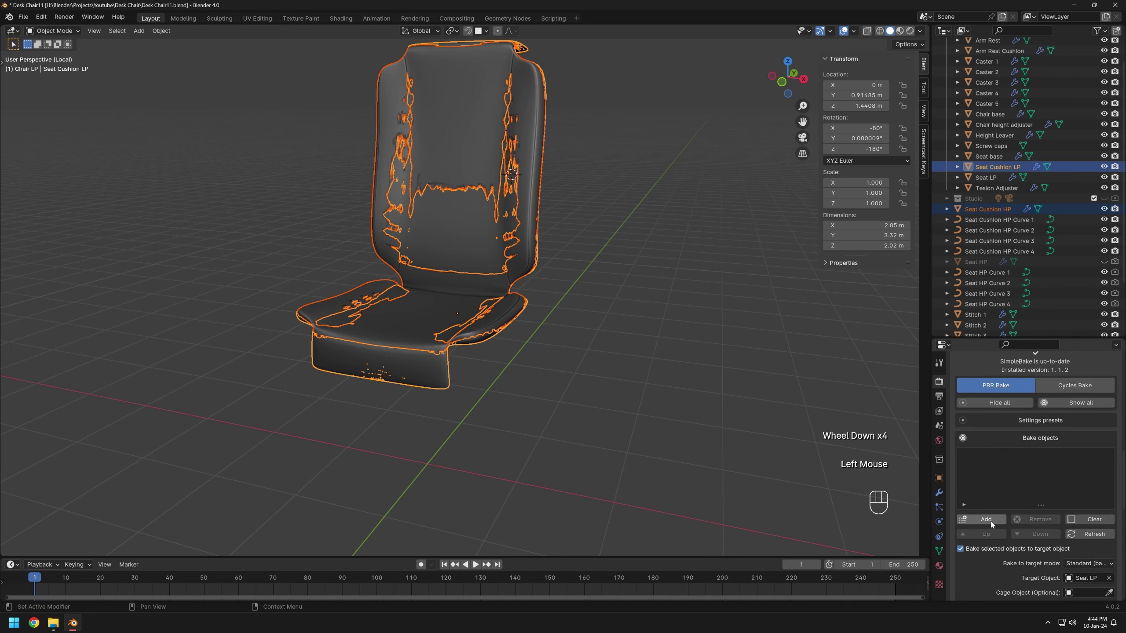
click(988, 523)
- Bake the normal map from Seat Cushion HP to the target object Seat Cushion LP with a cage extrusion of 0.04
scroll(1019, 515, down, 3)
scroll(996, 470, down, 3)
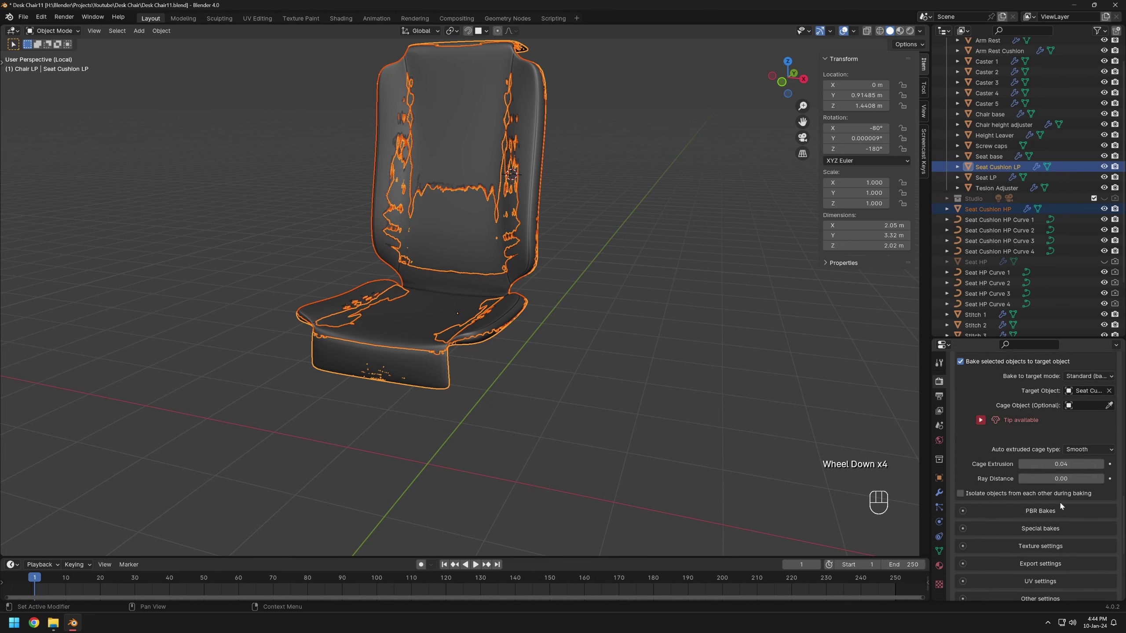
scroll(964, 461, down, 3)
click(1041, 516)
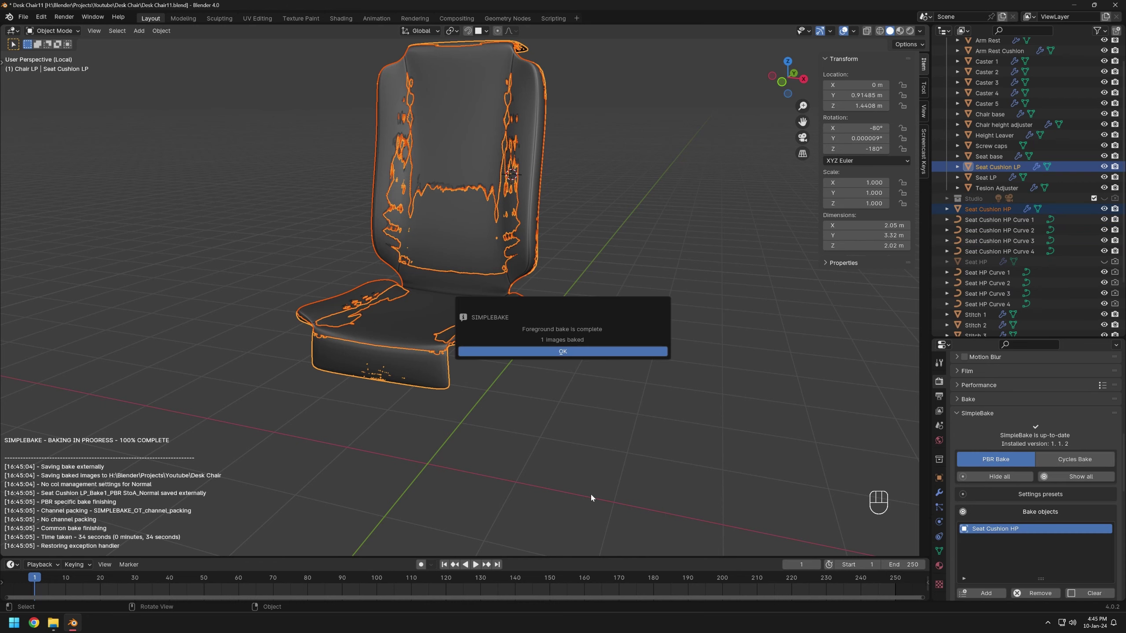
click(569, 353)
- Leave local view in the Shading workspace and hide Seat Cushion HP
click(341, 18)
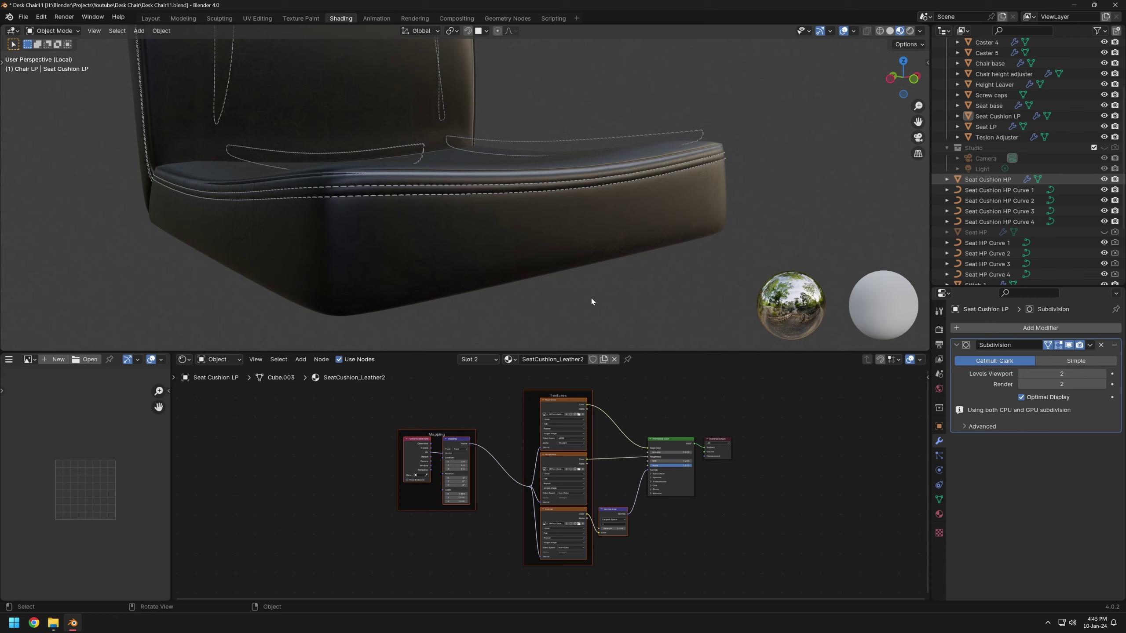
key(KP_Divide)
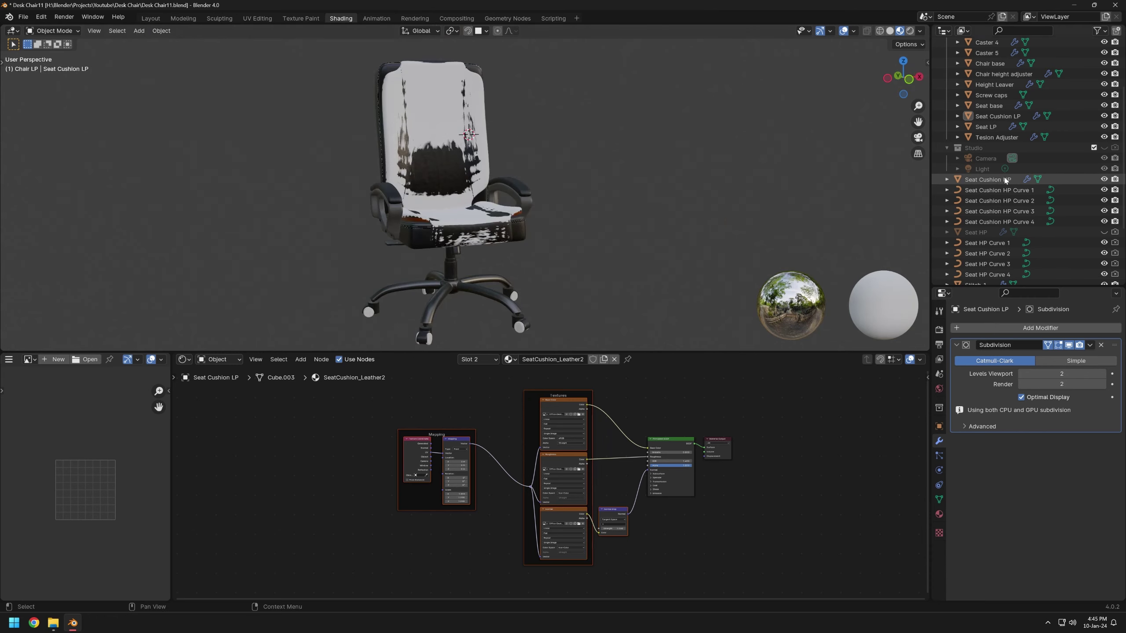
click(1105, 179)
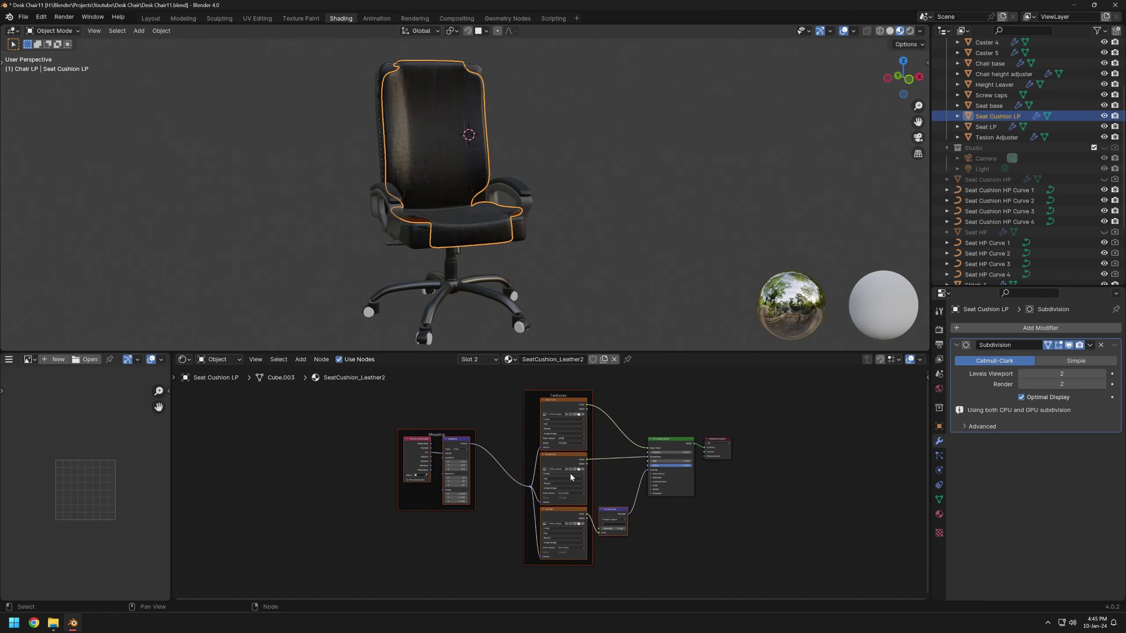
- Load the baked Seat Cushion LP normal map into the Normal texture node of the SeatCushion_Leather material
scroll(557, 473, up, 3)
click(939, 514)
click(600, 554)
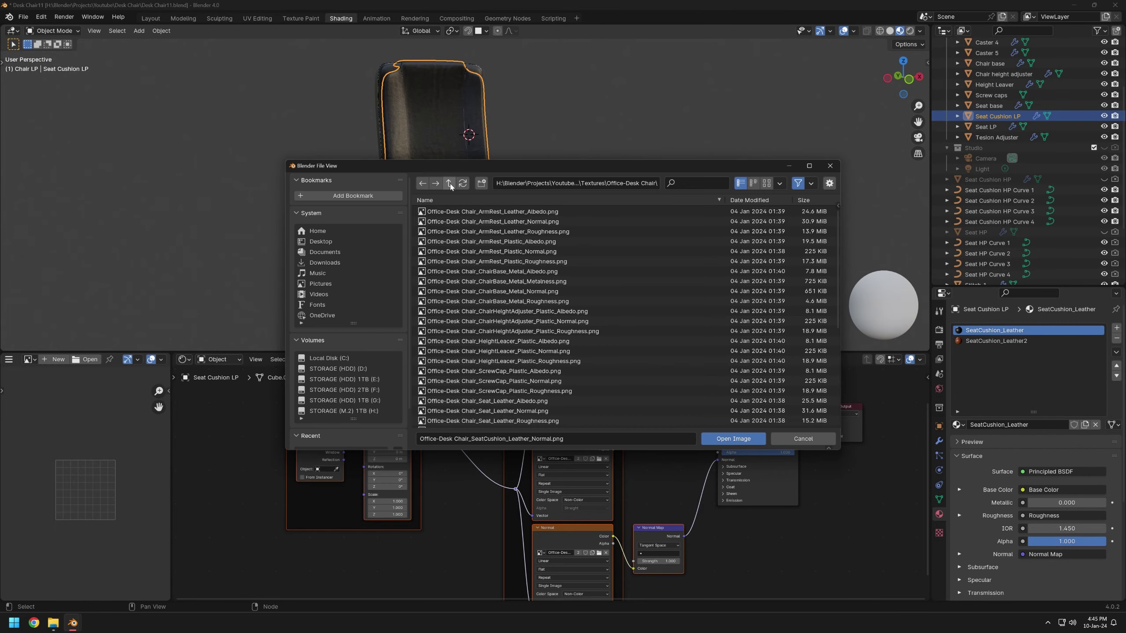
click(450, 182)
double_click(473, 281)
scroll(478, 250, up, 4)
scroll(479, 252, up, 3)
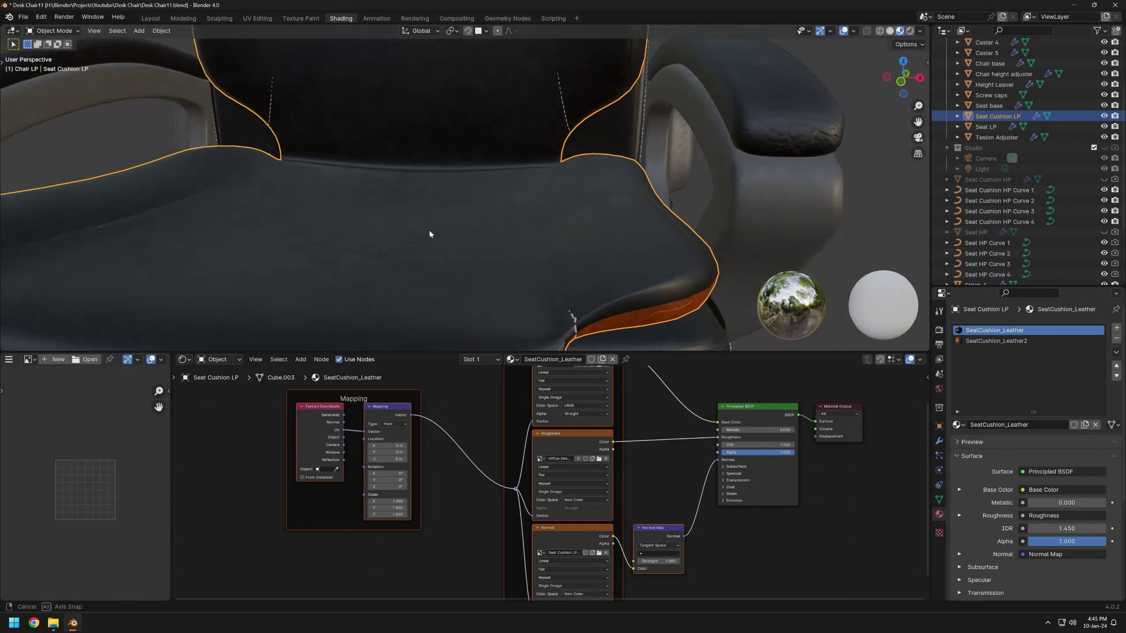
middle_drag(432, 234, 143, 247)
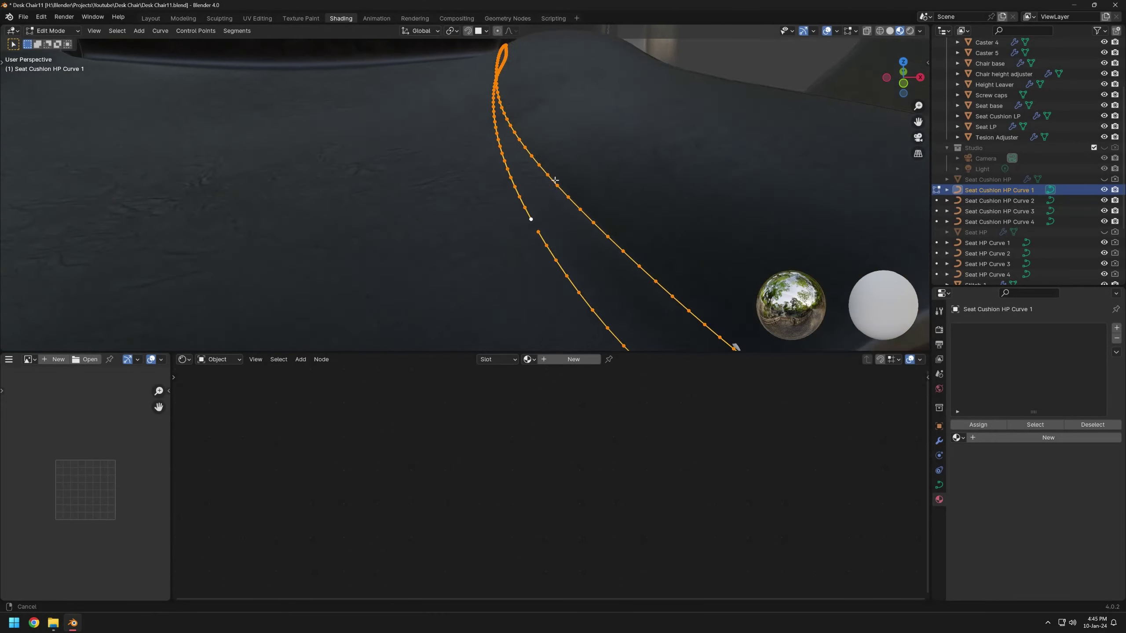
- Adjust the control point radius of Seat Cushion HP Curve 1 and raise the points about 0.007 m along global Z
key(s)
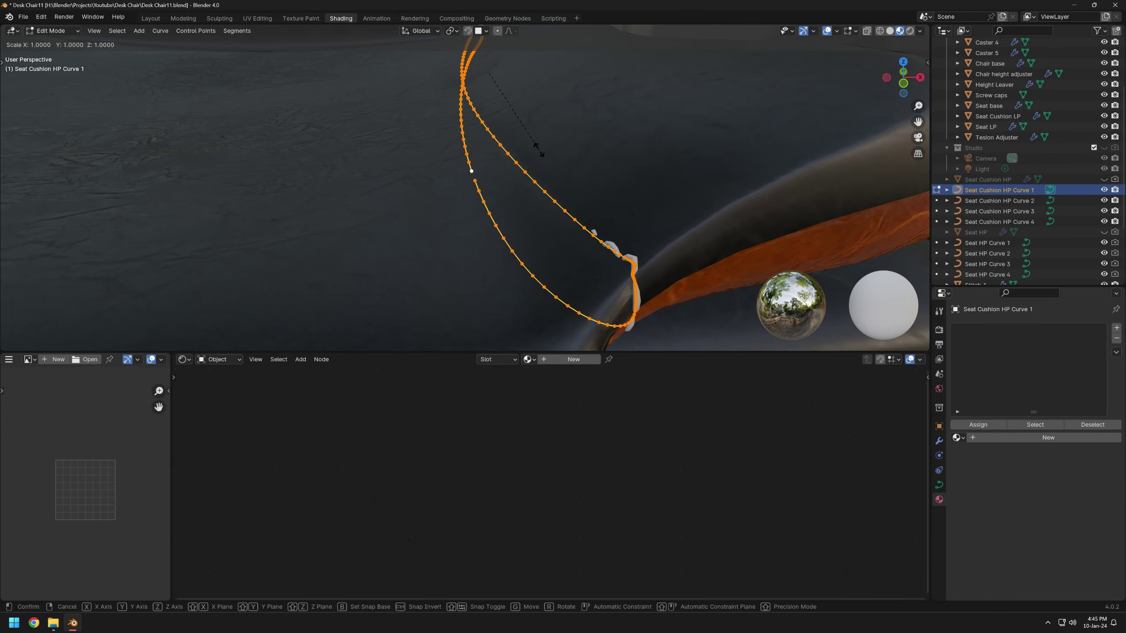
right_click(547, 154)
key(alt+s)
click(577, 186)
shift+middle_drag(561, 136, 548, 166)
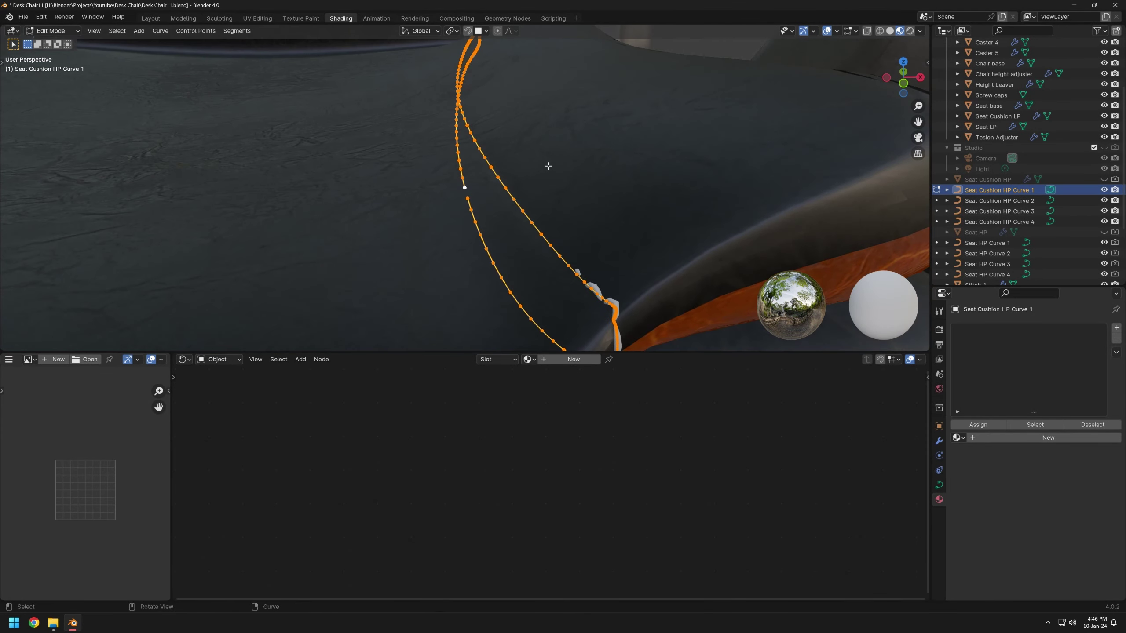
key(g)
key(z)
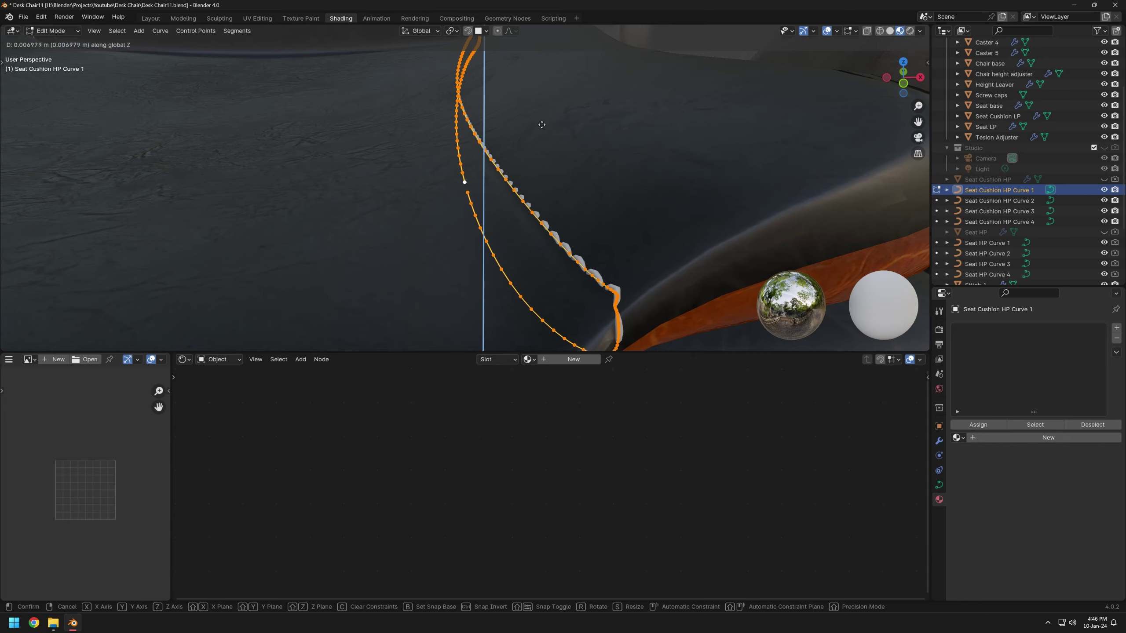
click(546, 124)
shift+middle_drag(546, 124, 609, 229)
key(Tab)
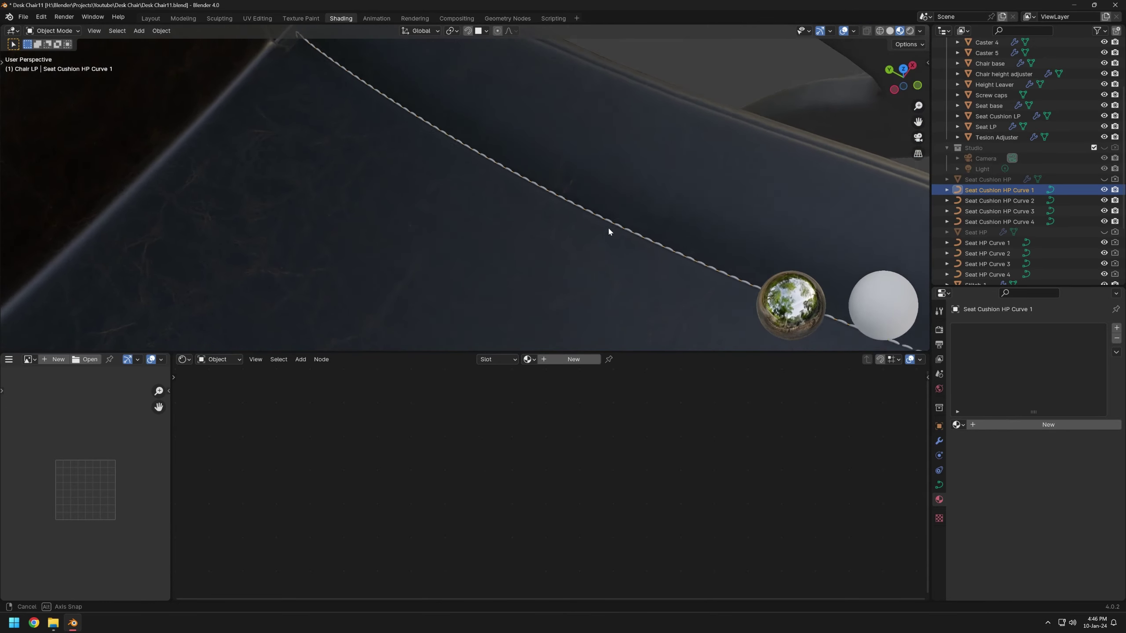
- Move the control points of Seat Cushion HP Curve 1 along the global Y axis in edit mode
shift+middle_drag(406, 134, 401, 225)
key(Tab)
key(g)
key(y)
click(418, 267)
- Try to move the points at the seat's front edge along global X, Y and Z with proportional editing
key(grave)
click(435, 282)
middle_drag(471, 230, 640, 173)
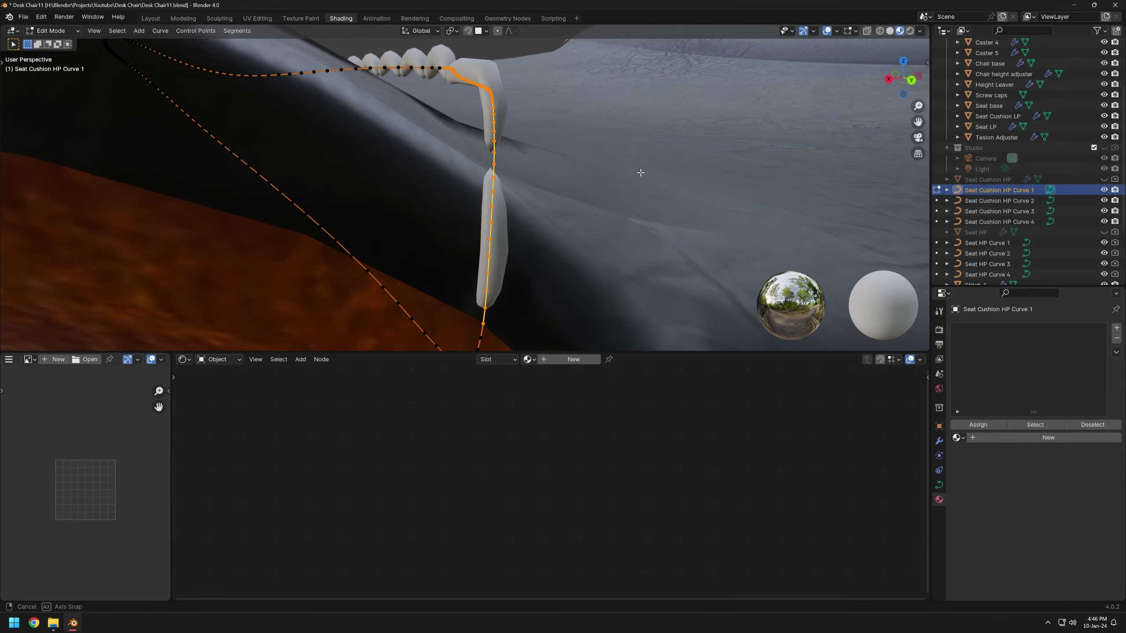
middle_drag(552, 176, 490, 244)
key(g)
key(x)
key(y)
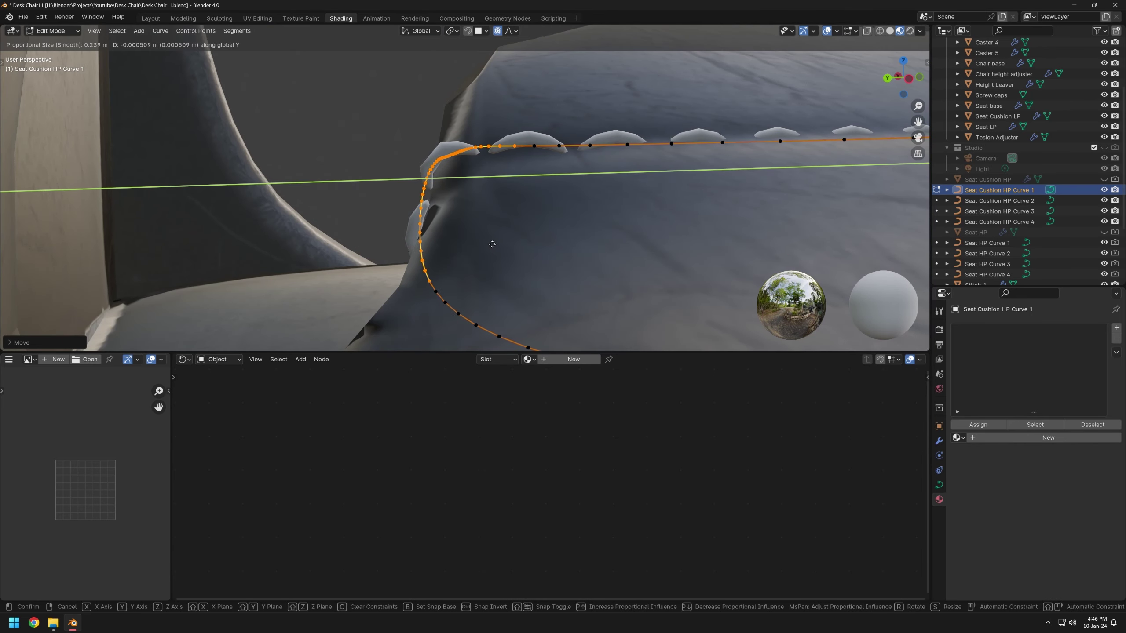
right_click(492, 245)
key(ctrl+z)
key(ctrl+z)
key(g)
key(z)
right_click(504, 209)
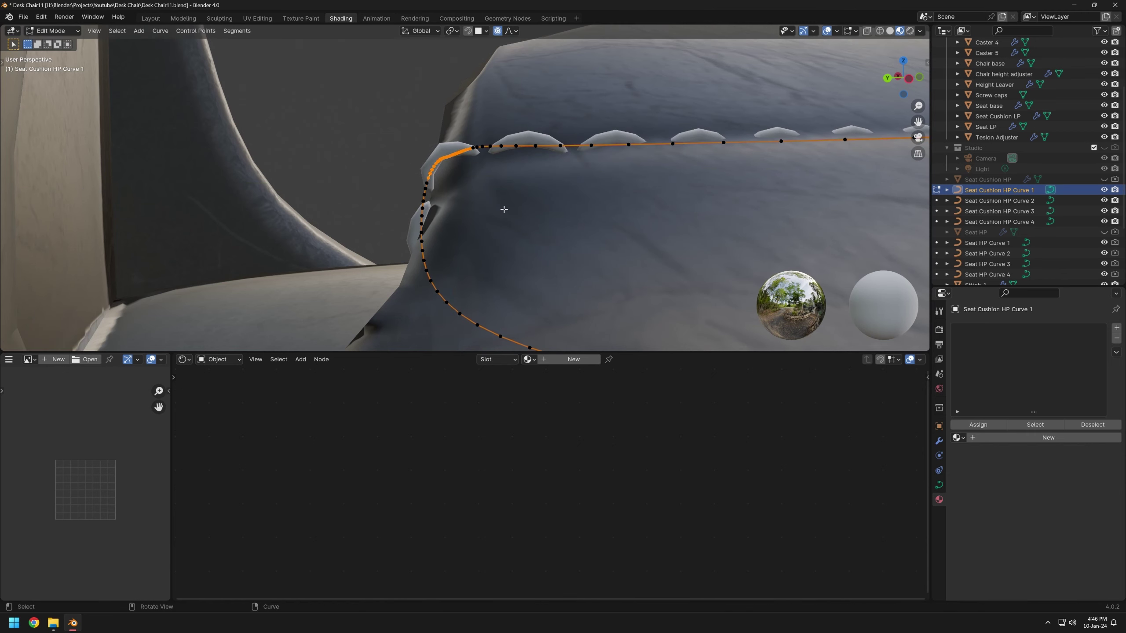
- Lower the selected front-edge points of Seat Cushion HP Curve 1 along global Z with a proportional size of about 0.017 m
key(g)
key(z)
scroll(505, 217, up, 6)
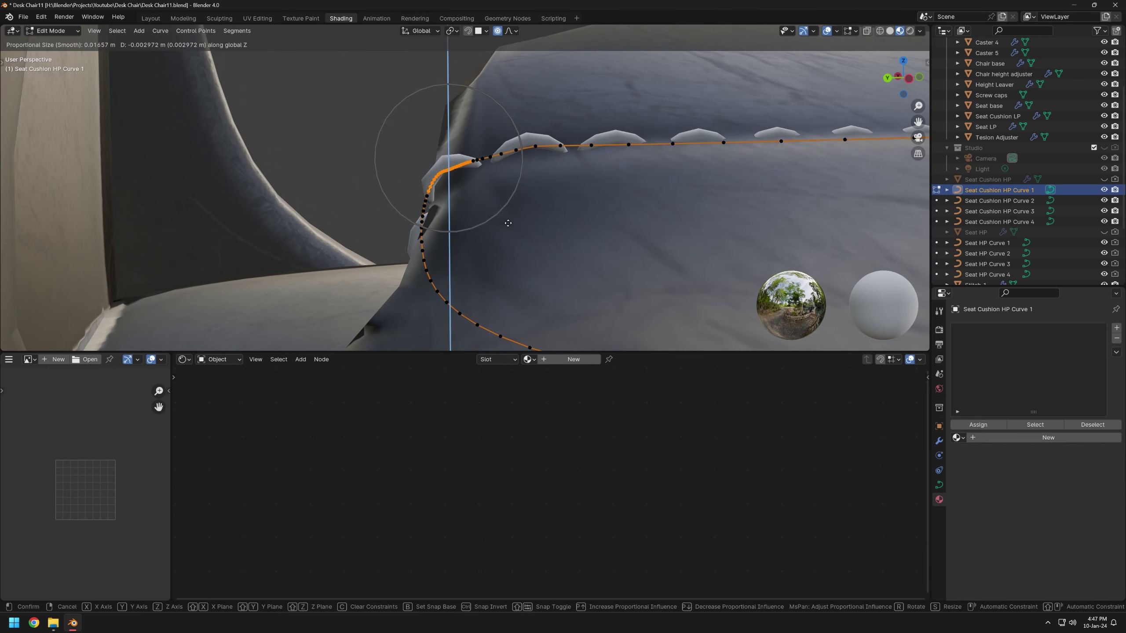
click(520, 234)
- Lower the front corner points of Seat Cushion HP Curve 1 further along global Z with a larger proportional size
middle_drag(520, 233, 427, 210)
scroll(427, 210, down, 6)
middle_drag(508, 262, 445, 233)
key(grave)
click(459, 245)
scroll(513, 218, down, 3)
middle_drag(513, 218, 424, 219)
key(g)
key(z)
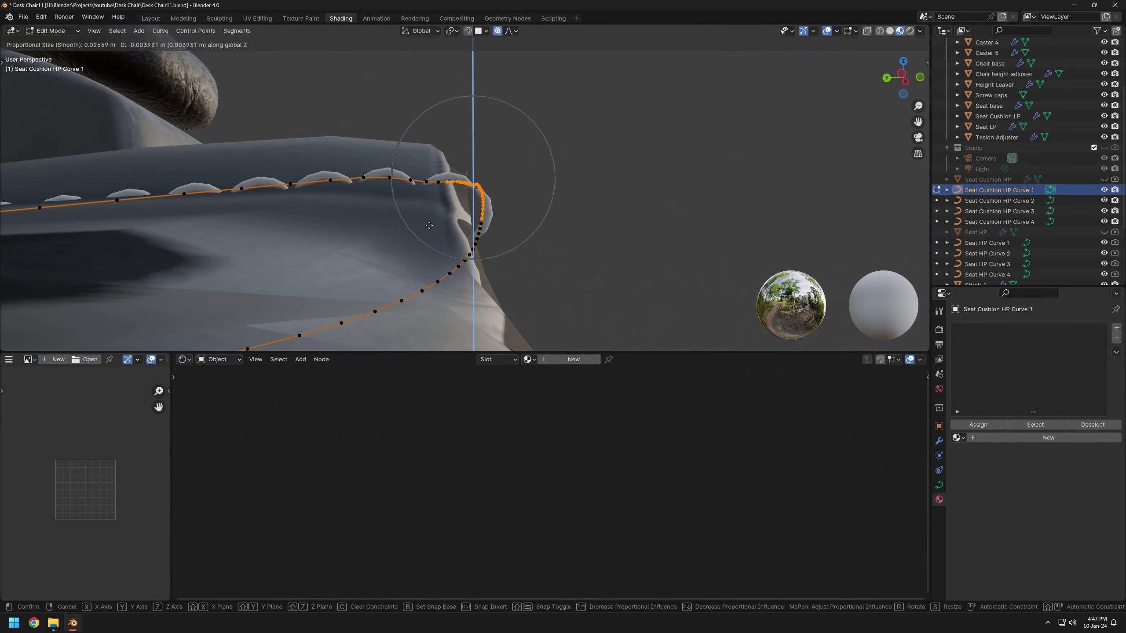
scroll(424, 240, down, 2)
click(428, 242)
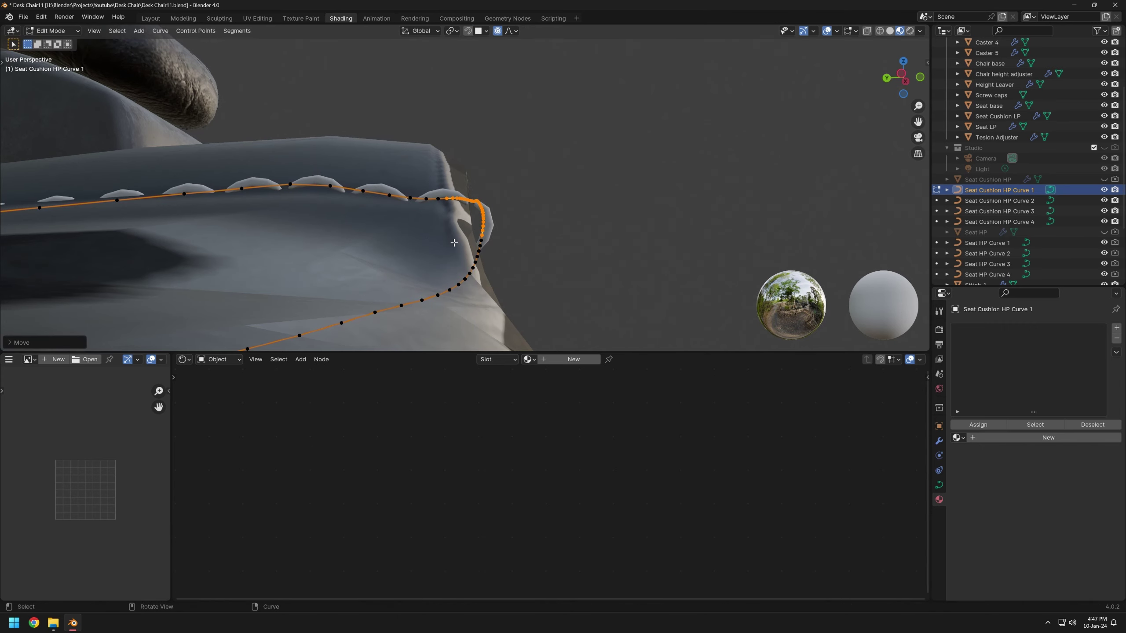
- Move the front corner points of Seat Cushion HP Curve 1 about 0.0043 m along global Y with a proportional size of about 0.02 m
key(g)
key(y)
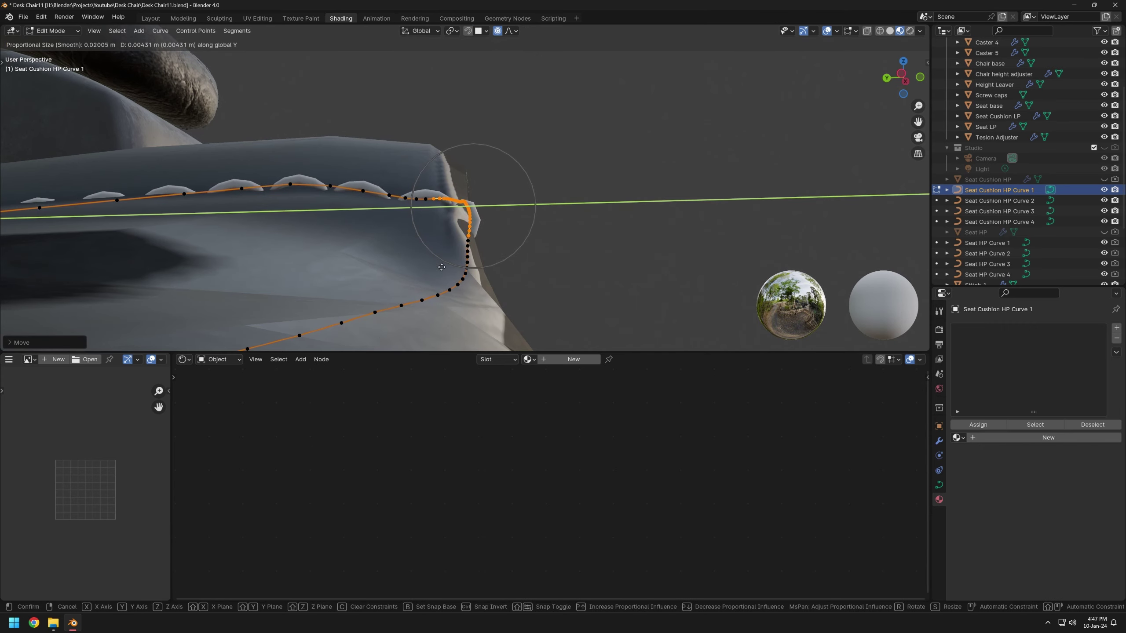
click(441, 268)
middle_drag(441, 268, 241, 265)
scroll(241, 265, up, 3)
- Select the points just below the front corner of Seat Cushion HP Curve 1 and lower them slightly along global Z
drag(433, 195, 471, 253)
key(g)
key(z)
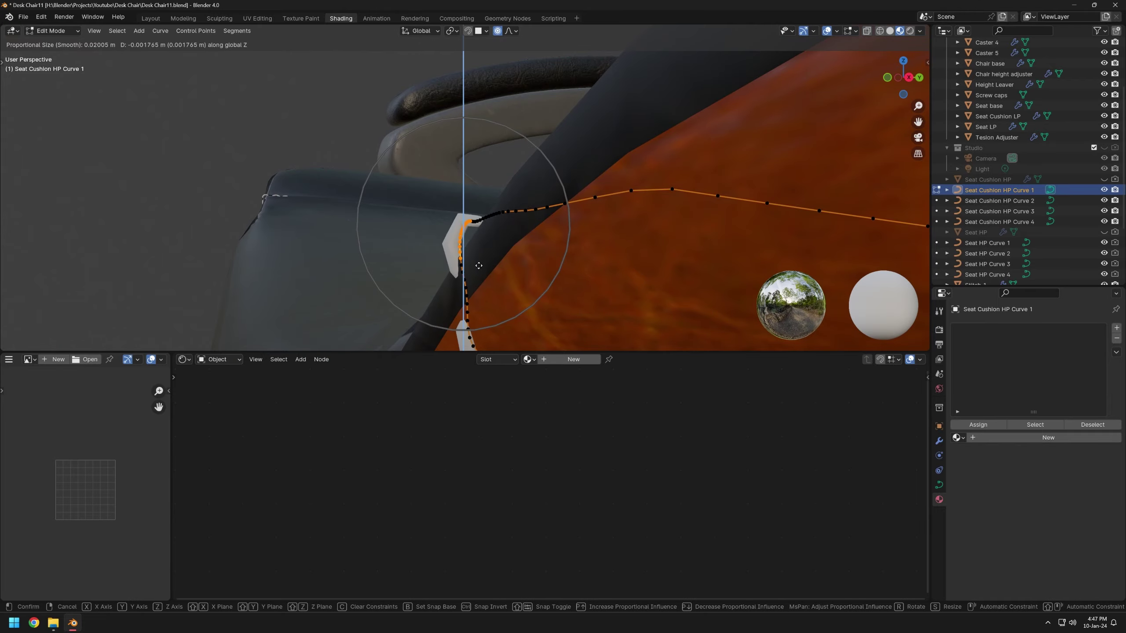
click(490, 278)
mouse_move(489, 278)
middle_down()
mouse_move(508, 266)
mouse_move(666, 276)
mouse_move(484, 260)
middle_up()
scroll(506, 267, down, 8)
key(Tab)
scroll(483, 260, up, 6)
key(Tab)
- Lower the bottom points of Seat Cushion HP Curve 1 about 0.005 m along global Z with a proportional size of about 0.069 m
drag(466, 256, 490, 277)
middle_drag(490, 277, 492, 266)
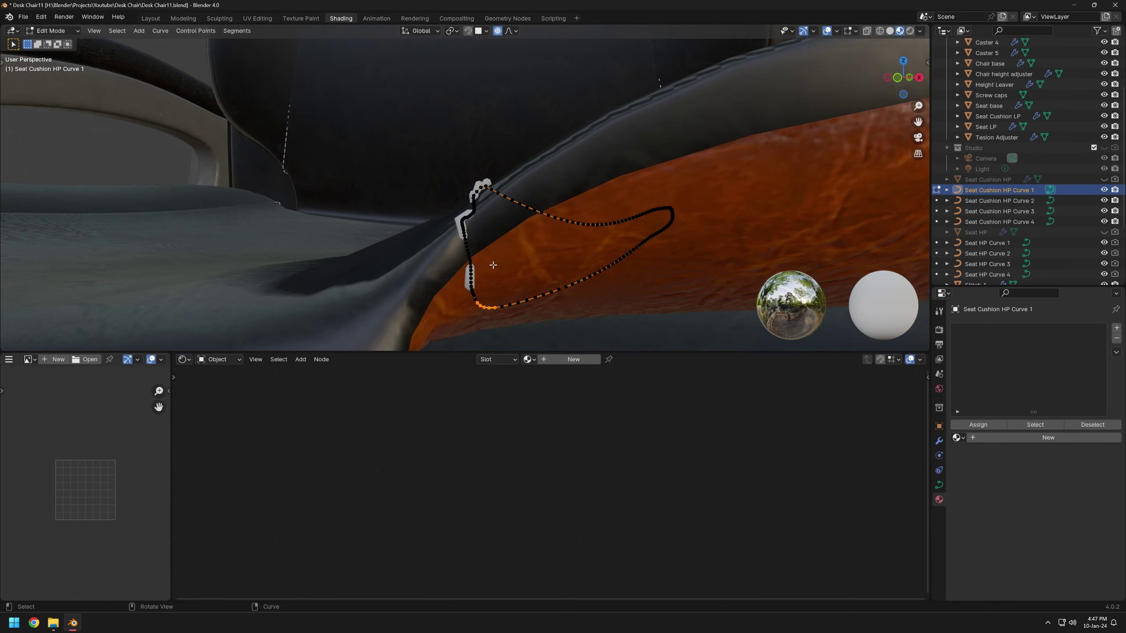
key(g)
key(z)
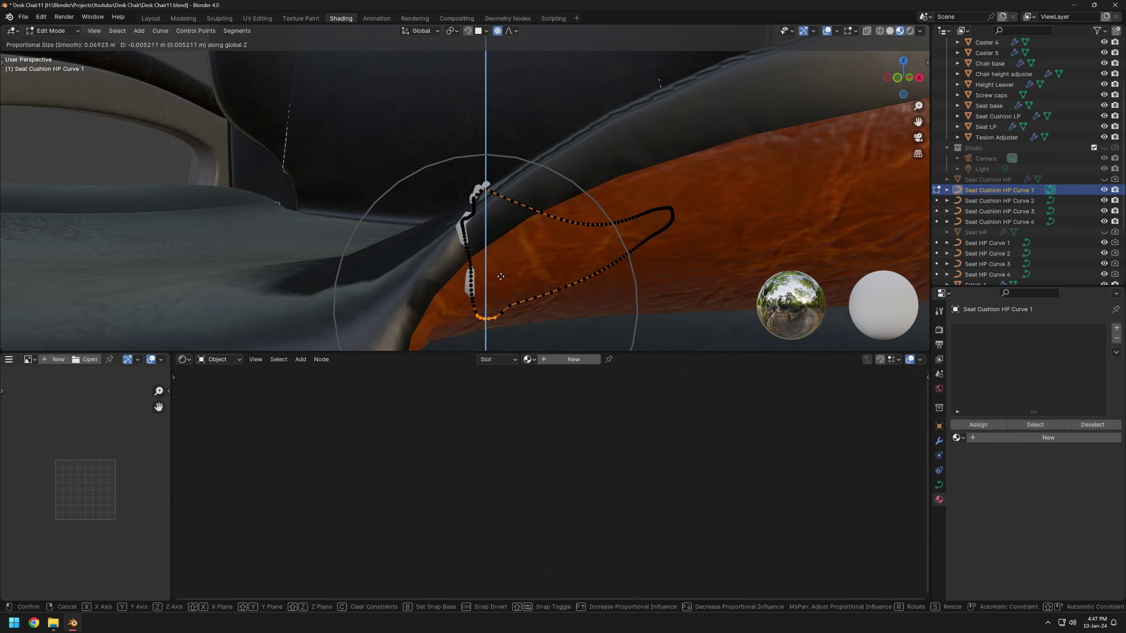
click(500, 276)
key(Tab)
scroll(500, 276, down, 6)
middle_drag(501, 275, 522, 216)
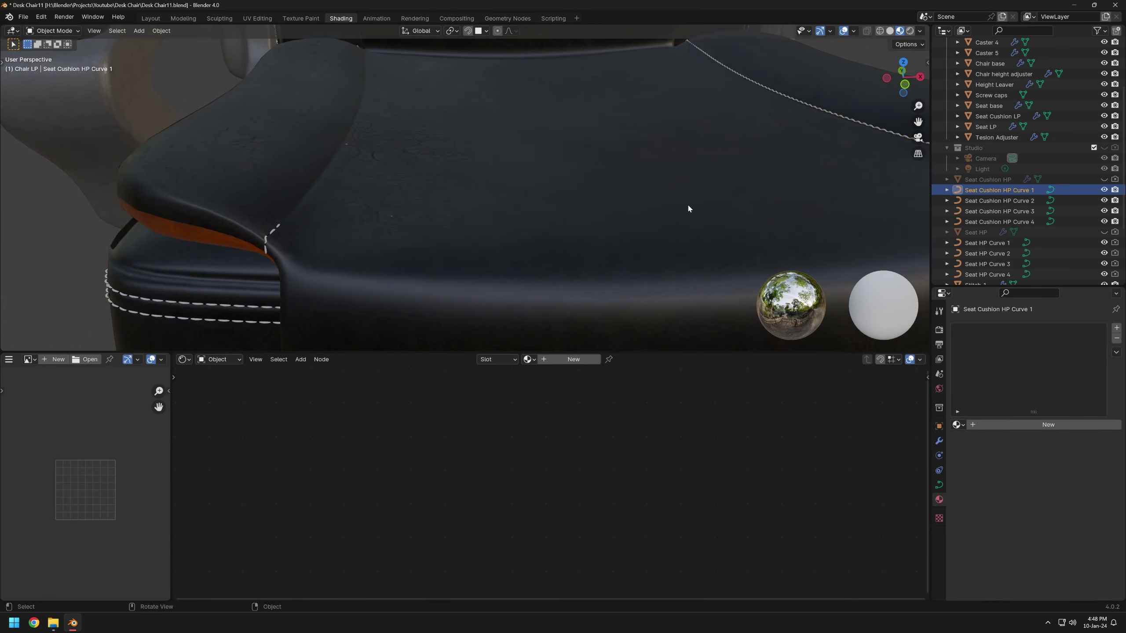
- Move the control points of Seat Cushion HP Curve 2 along the global Z axis in edit mode
click(990, 201)
key(Tab)
scroll(363, 187, up, 4)
middle_drag(377, 182, 218, 146)
key(g)
key(z)
click(414, 176)
- Lower the front corner points of Seat Cushion HP Curve 2 along global Z with a proportional size of about 0.008 m
drag(219, 147, 249, 170)
key(KP_Decimal)
middle_drag(589, 241, 511, 242)
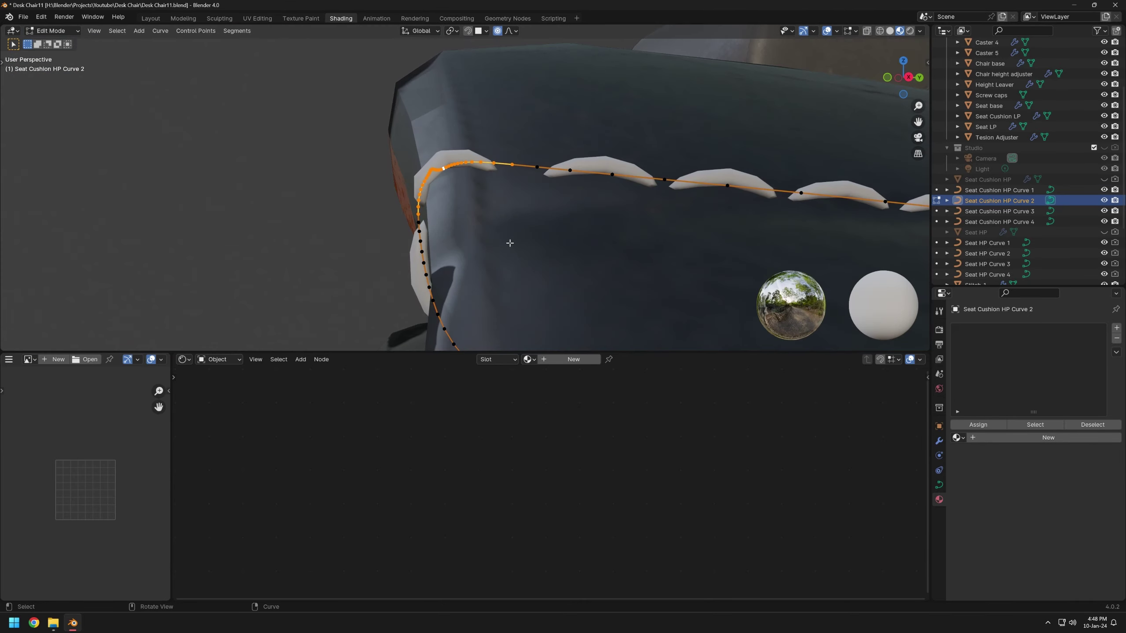
key(g)
key(z)
scroll(510, 243, up, 8)
click(574, 294)
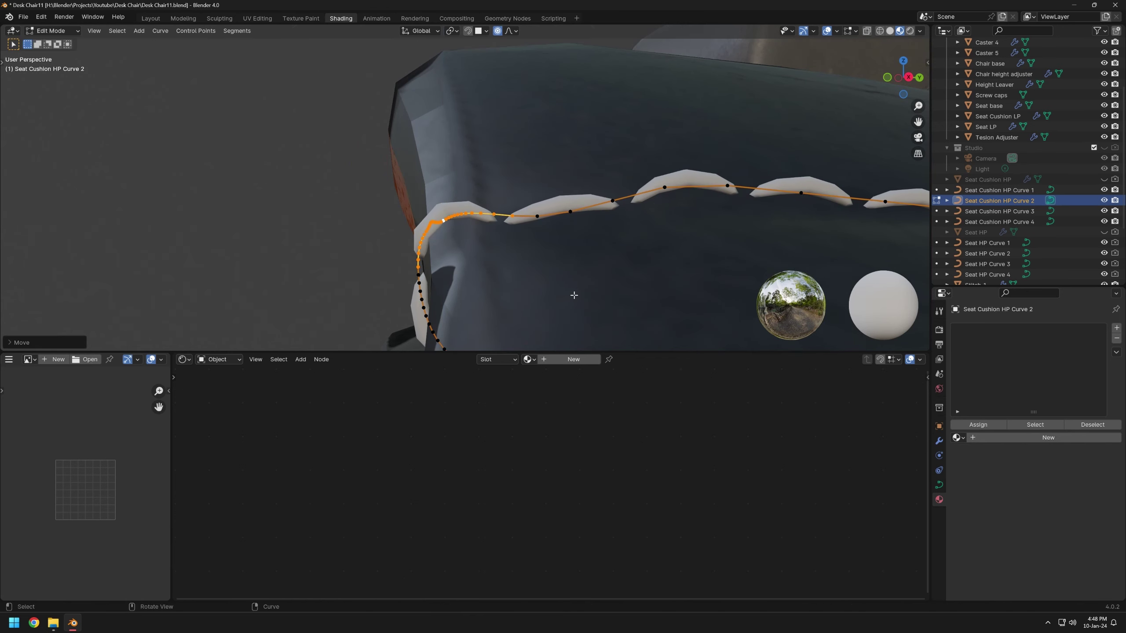
- Shift the selected front corner points of Seat Cushion HP Curve 2 along global Y toward the seat surface
middle_drag(573, 295, 493, 248)
key(g)
key(z)
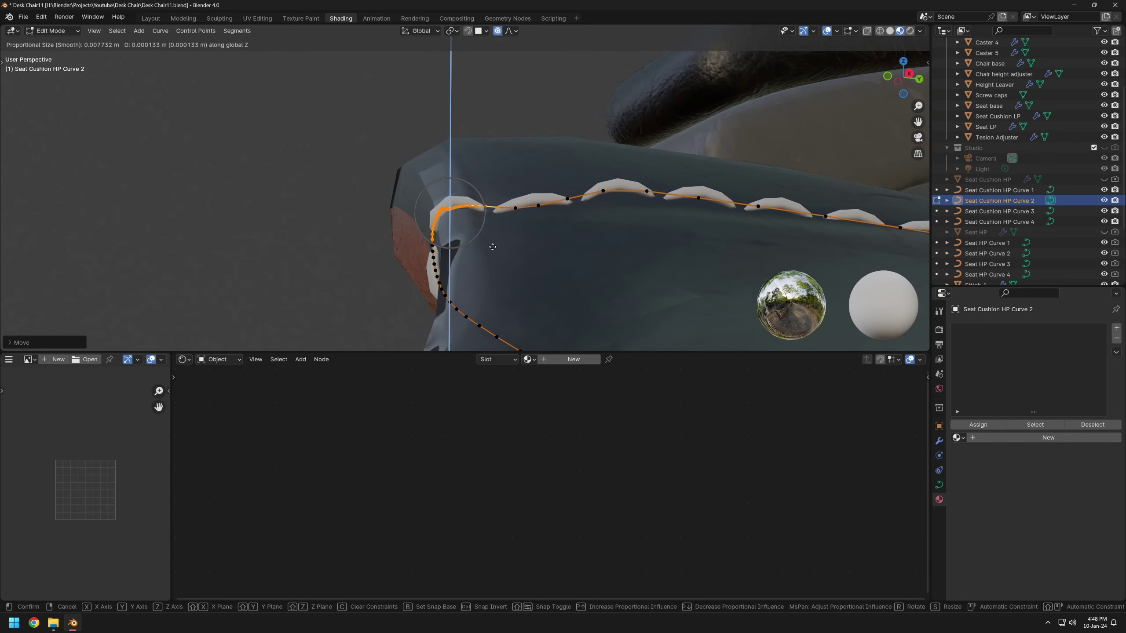
key(y)
click(510, 274)
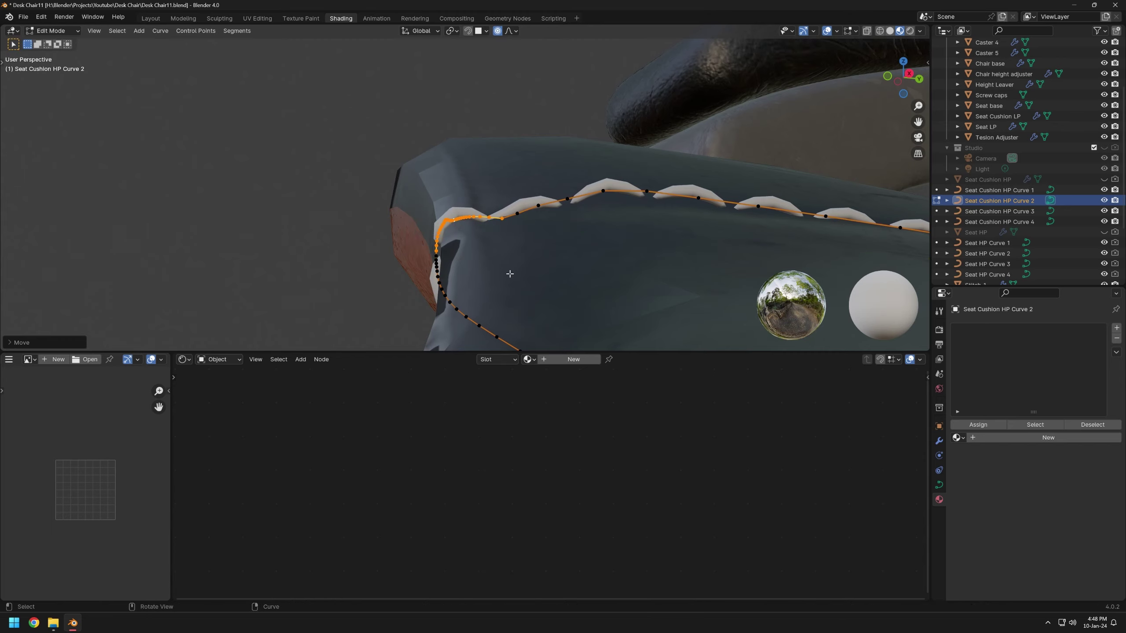
- Nudge the front corner points of Seat Cushion HP Curve 2 along global Z and check the stitches in object mode
key(g)
key(z)
click(491, 265)
middle_drag(490, 265, 563, 259)
key(Tab)
scroll(563, 258, up, 2)
key(Tab)
scroll(493, 231, up, 2)
scroll(497, 222, down, 1)
- Select the neighbouring points of Seat Cushion HP Curve 2 at the front corner and move them along global Y
drag(501, 216, 475, 188)
key(g)
key(y)
click(551, 216)
scroll(550, 216, down, 6)
shift+middle_drag(692, 126, 653, 156)
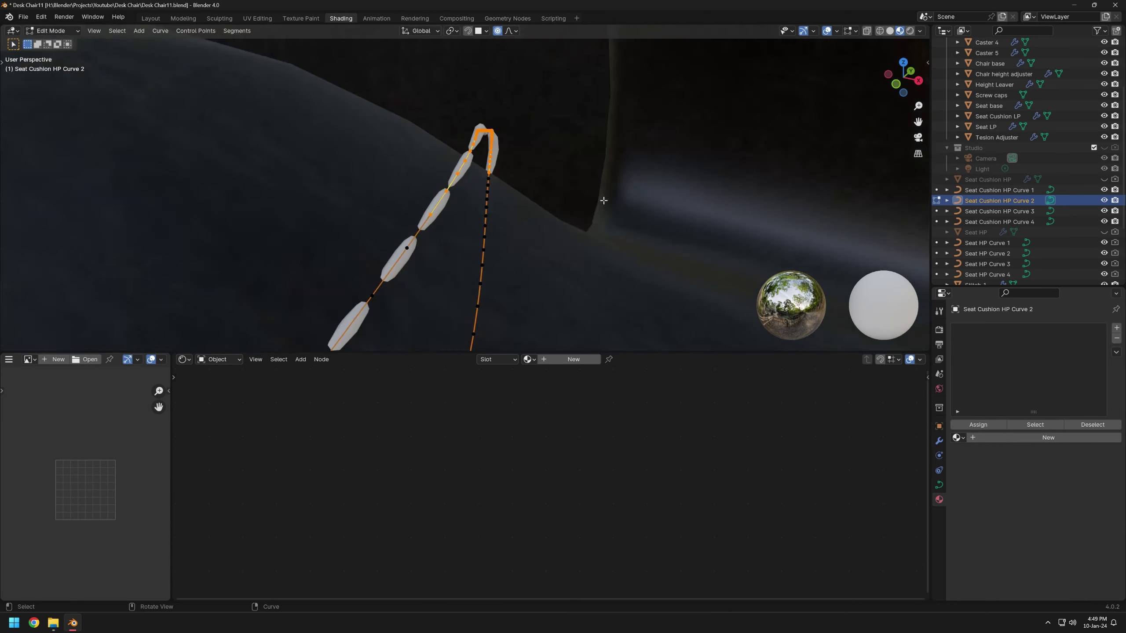
- Lower the rear corner points of Seat Cushion HP Curve 2 near the backrest along global Z with a proportional size of about 0.014 m
middle_drag(604, 201, 527, 121)
key(g)
key(z)
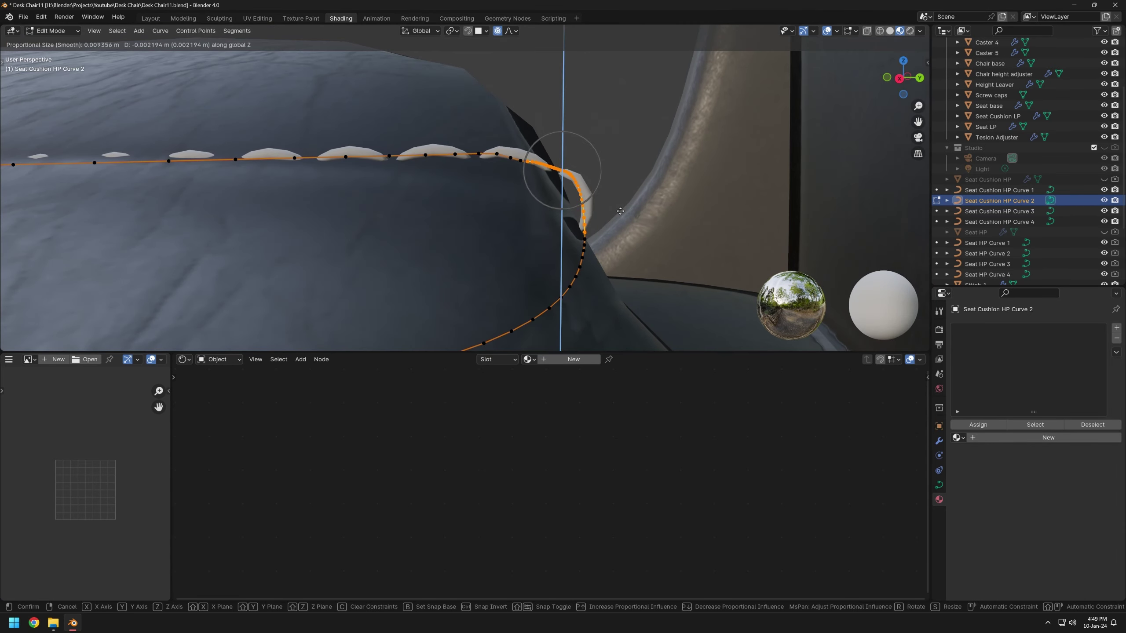
scroll(621, 215, down, 4)
click(621, 220)
- Lower the points below the rear corner of Seat Cushion HP Curve 2 along global Z and return to object mode
drag(569, 213, 621, 252)
key(g)
key(y)
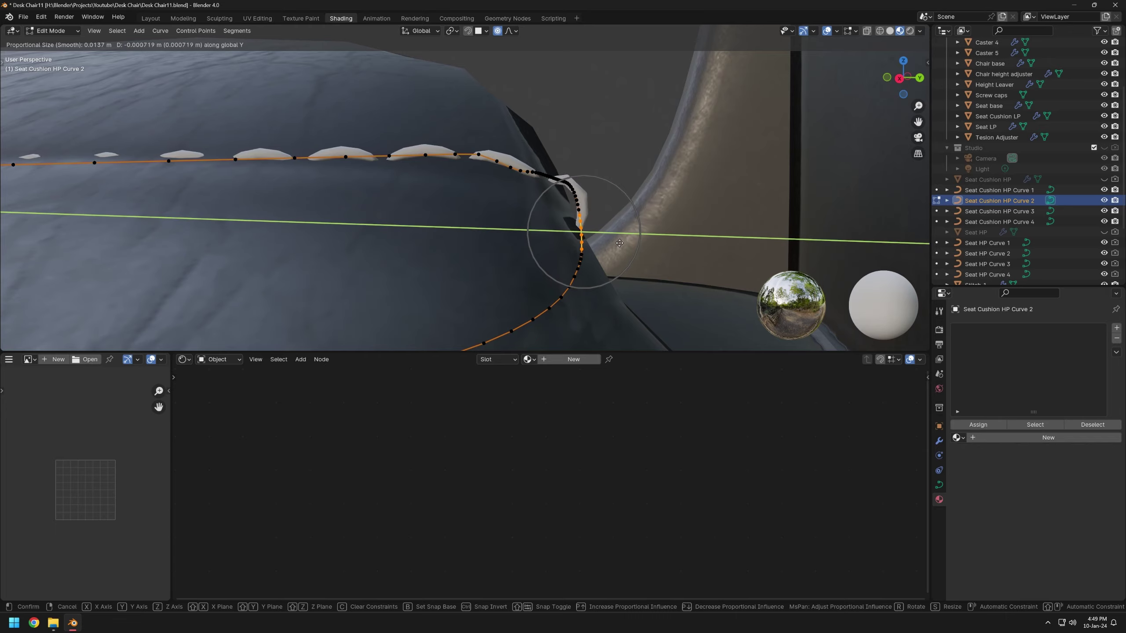
key(z)
click(607, 282)
middle_drag(607, 282, 446, 166)
key(Tab)
scroll(550, 244, down, 4)
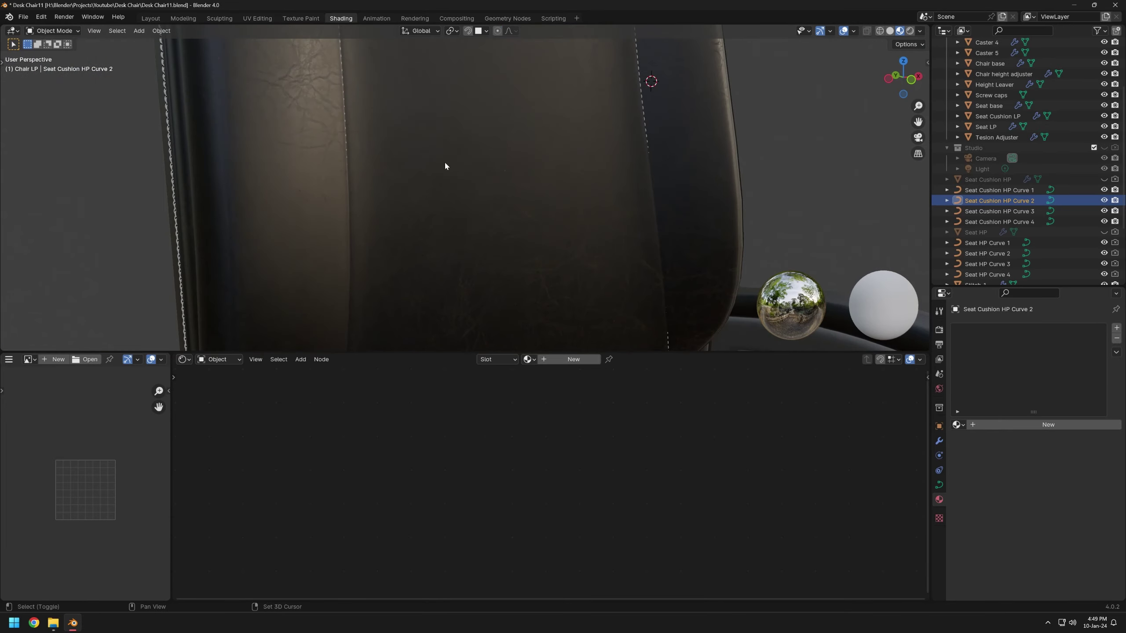
- Move the control points of Seat Cushion HP Curve 3 on the backrest along global Y in edit mode
key(Tab)
key(g)
right_click(367, 210)
scroll(344, 194, up, 4)
middle_drag(344, 194, 383, 190)
key(g)
key(y)
click(490, 198)
- Shift all points of Seat Cushion HP Curve 3 by about -0.0004 m along global Y and return to object mode
middle_drag(490, 212, 448, 244)
scroll(427, 251, down, 9)
scroll(503, 224, up, 12)
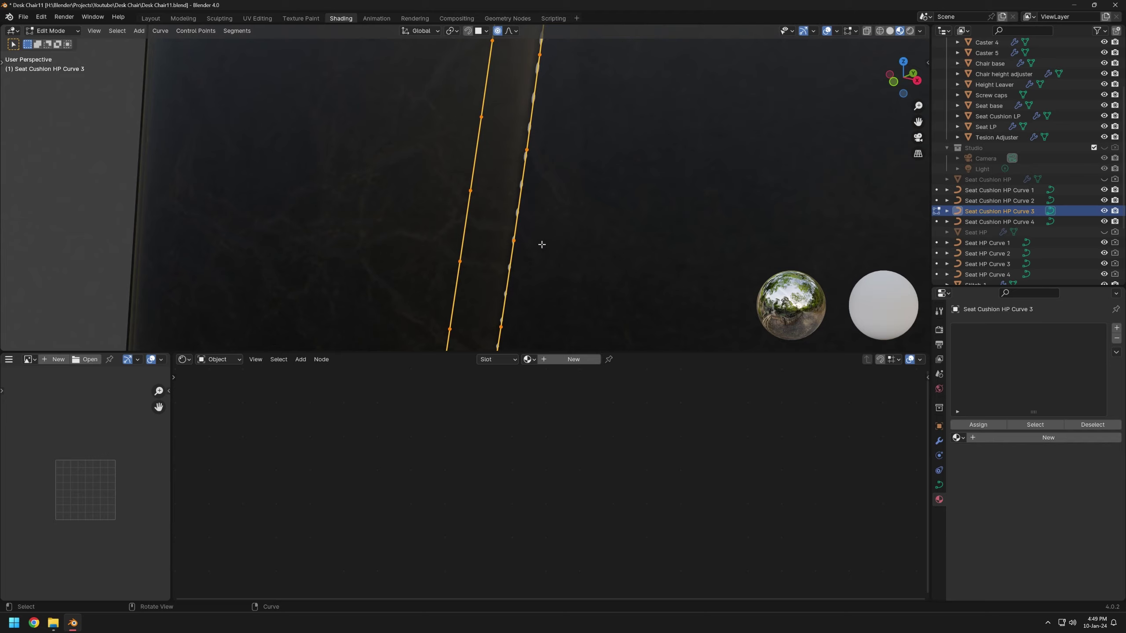
key(g)
key(y)
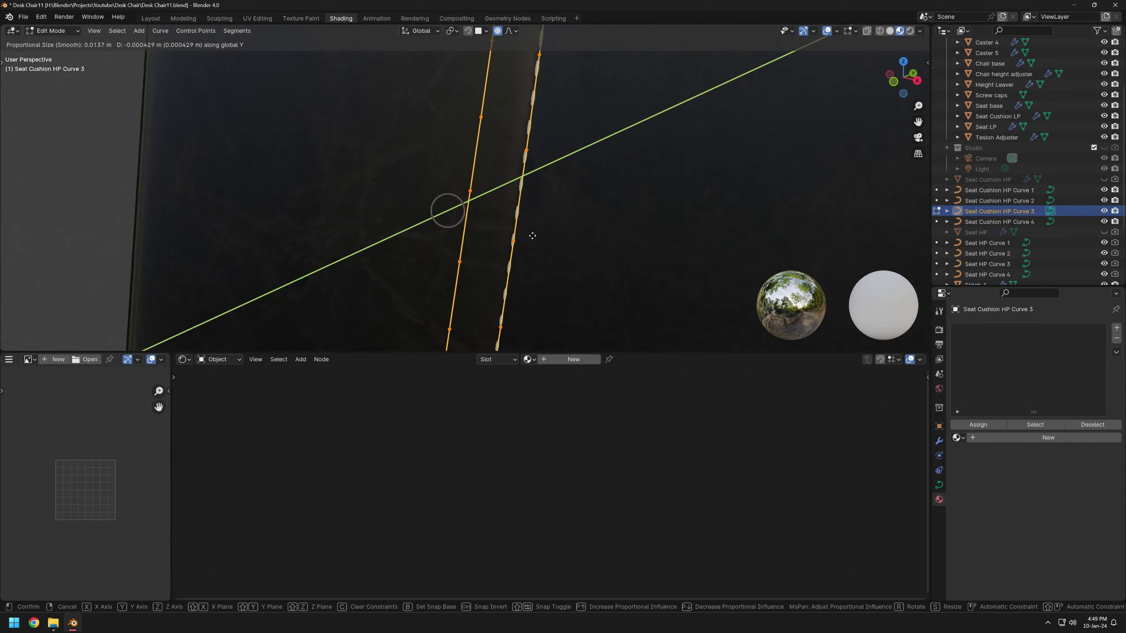
click(532, 236)
key(Tab)
scroll(532, 230, down, 6)
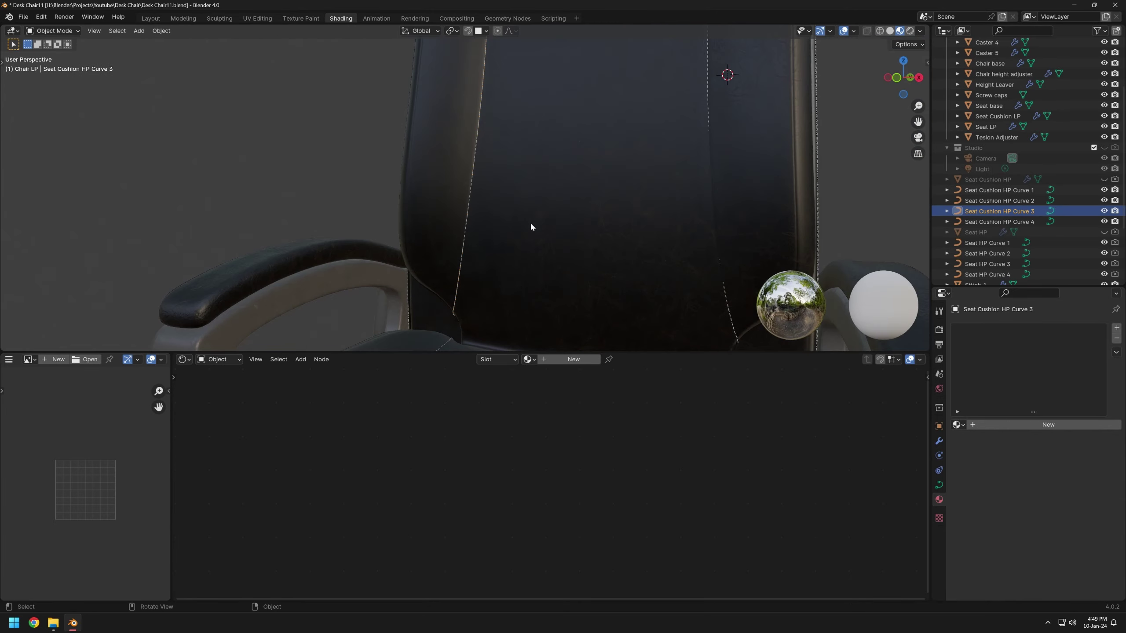
- Move the front points at the top corner of Seat Cushion HP Curve 3 along global Y with a proportional size of about 0.018 m
shift+middle_drag(533, 227, 465, 185)
scroll(376, 110, up, 3)
scroll(425, 183, up, 2)
scroll(465, 185, up, 2)
key(Tab)
key(g)
key(y)
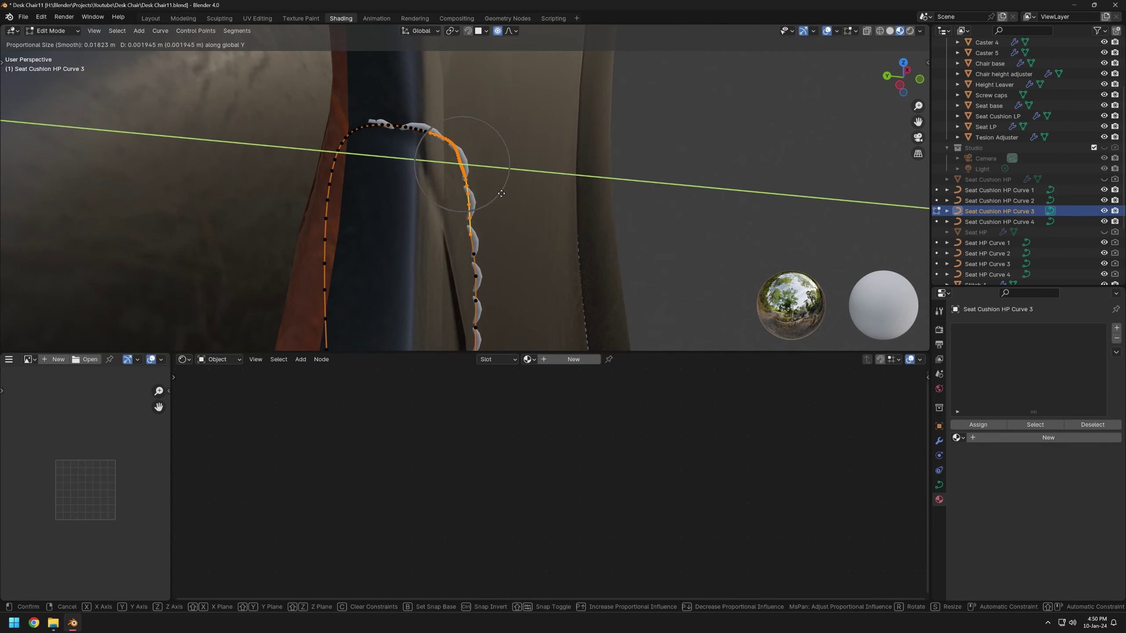
click(475, 195)
scroll(475, 194, down, 8)
middle_drag(475, 194, 451, 185)
- Move the rear points at the top of Seat Cushion HP Curve 3 along global Z with a proportional size of about 0.11 m
key(Tab)
scroll(479, 179, up, 6)
key(Tab)
scroll(483, 168, down, 5)
scroll(461, 151, up, 6)
key(g)
key(z)
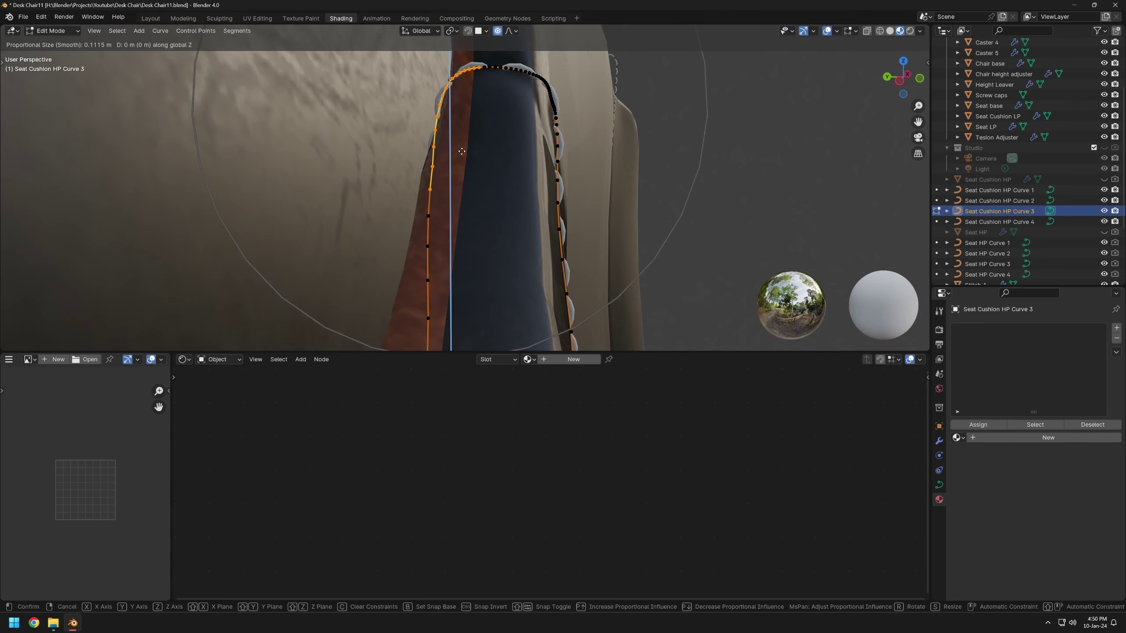
click(462, 153)
scroll(462, 153, down, 5)
middle_drag(501, 177, 478, 194)
scroll(488, 196, down, 2)
key(Tab)
- Open Seat Cushion HP Curve 4 in edit mode and move all its points along the local Z axis
scroll(594, 199, down, 3)
click(285, 203)
middle_drag(399, 199, 439, 224)
shift+middle_drag(461, 261, 443, 169)
click(1015, 222)
key(Tab)
shift+middle_drag(527, 148, 469, 239)
key(g)
key(y)
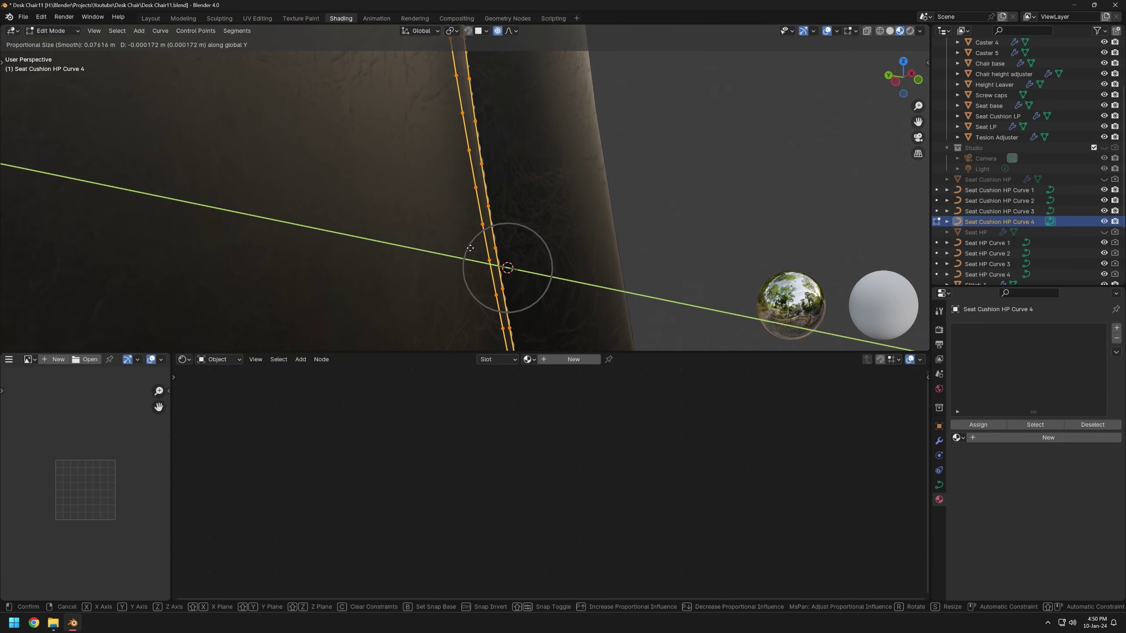
key(z)
key(z)
click(479, 263)
- Move the points of Seat Cushion HP Curve 4 along local Z again and inspect the stitches at the backrest's top edge
shift+middle_drag(528, 319, 455, 284)
scroll(455, 284, up, 3)
key(g)
key(z)
key(z)
click(417, 260)
scroll(415, 221, down, 3)
key(Tab)
middle_drag(408, 109, 509, 208)
key(Tab)
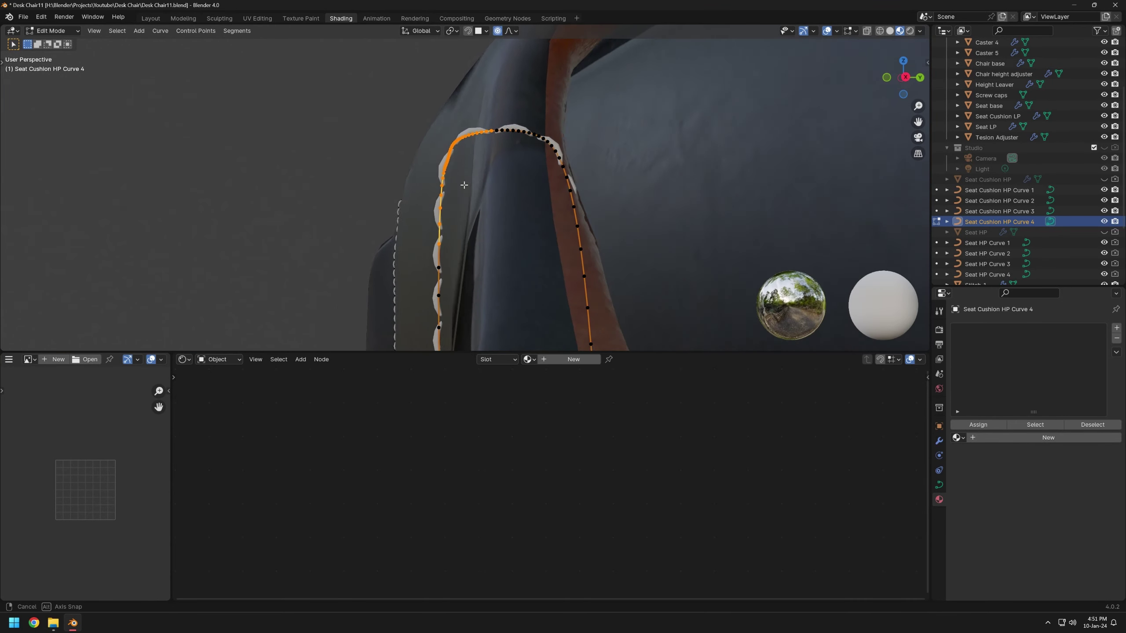
- Move the front points at the top of Seat Cushion HP Curve 4 about -0.012 m along local Z with a proportional size of about 0.092 m
key(g)
key(z)
key(z)
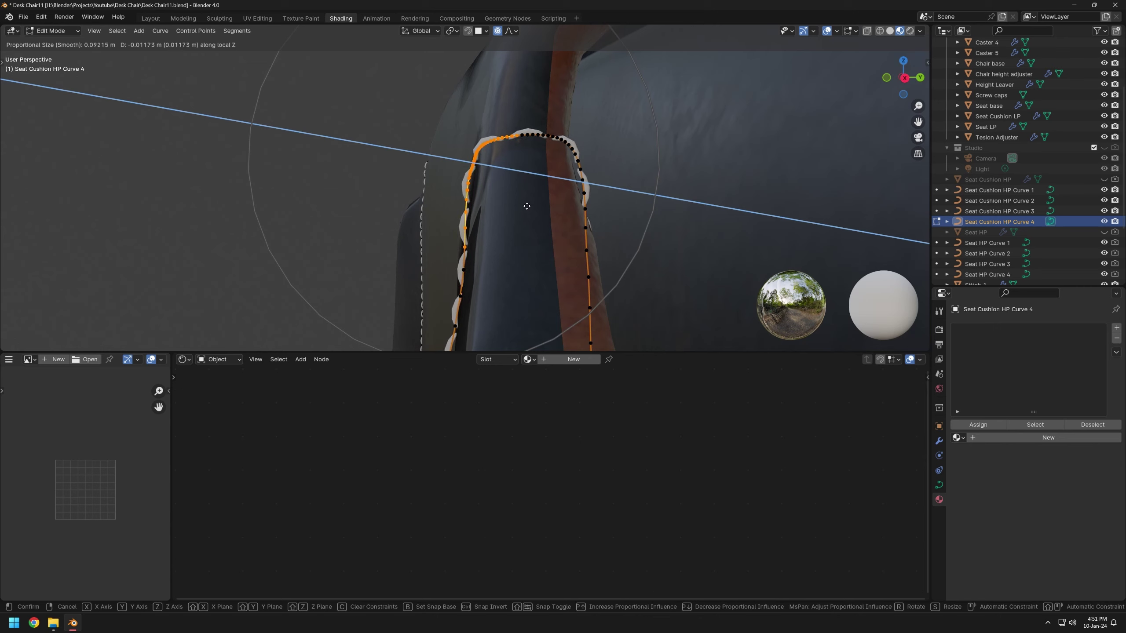
click(526, 206)
- Select the rear points at the top of Seat Cushion HP Curve 4 and move them along local Z
drag(620, 111, 536, 219)
key(g)
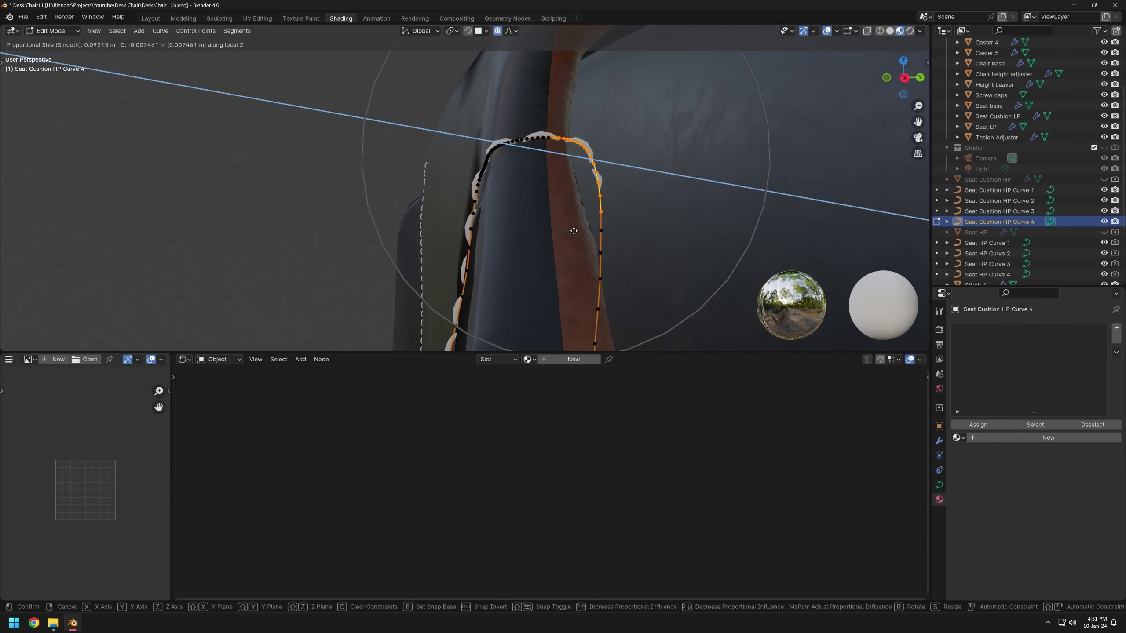
key(z)
key(z)
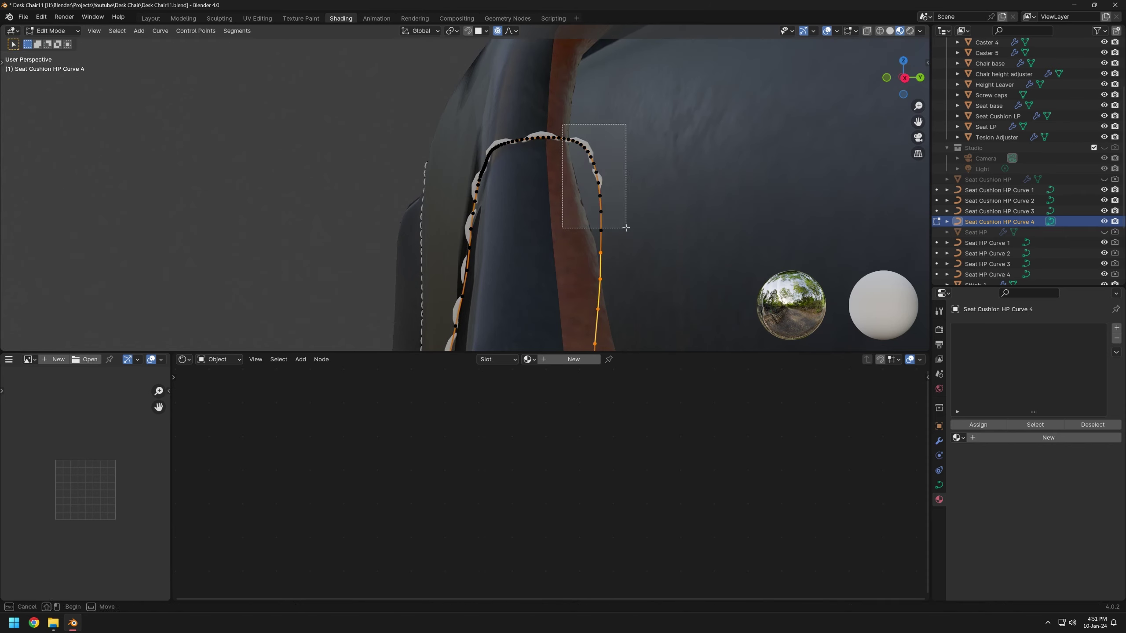
click(622, 251)
- Reselect the rear top corner points of Seat Cushion HP Curve 4 and adjust them further along local Z
drag(625, 237, 584, 183)
key(g)
key(z)
key(z)
click(608, 223)
- Move the selected top points of Seat Cushion HP Curve 4 along global Z and return to object mode
middle_drag(539, 236, 432, 254)
key(g)
key(z)
click(479, 203)
key(Tab)
scroll(367, 211, down, 4)
shift+middle_drag(432, 254, 462, 209)
- Move the selected corner points of Seat Cushion HP Curve 4 about 0.0096 m along global Z with a proportional size of about 0.027 m
scroll(458, 276, up, 2)
key(Tab)
key(KP_Decimal)
key(g)
key(z)
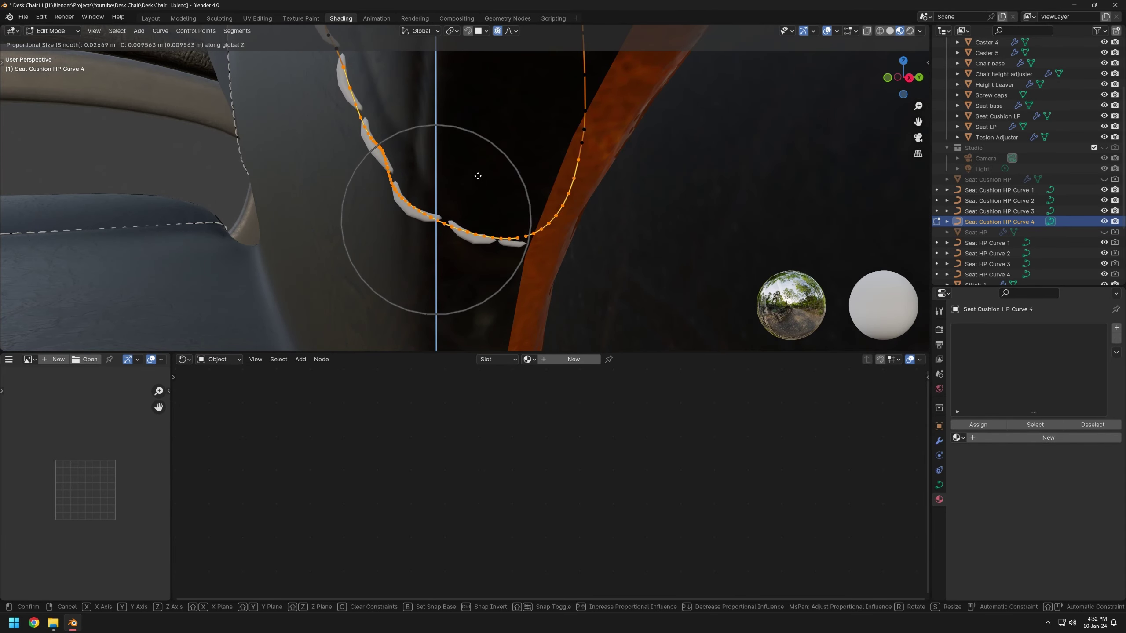
click(470, 205)
key(Tab)
- Select the corner points of Seat Cushion HP Curve 3 and move them along local Z
scroll(440, 219, down, 4)
middle_drag(445, 211, 580, 228)
click(998, 212)
key(Tab)
drag(203, 224, 261, 273)
key(KP_Decimal)
middle_drag(473, 274, 696, 240)
key(g)
key(z)
key(z)
click(531, 263)
scroll(548, 275, down, 8)
key(Tab)
- Hide Seat Cushion HP Curves 1 to 4 in the viewport and in renders
scroll(696, 240, down, 2)
click(696, 240)
scroll(683, 238, down, 3)
middle_drag(532, 226, 437, 186)
scroll(464, 195, up, 3)
shift+middle_drag(437, 187, 432, 264)
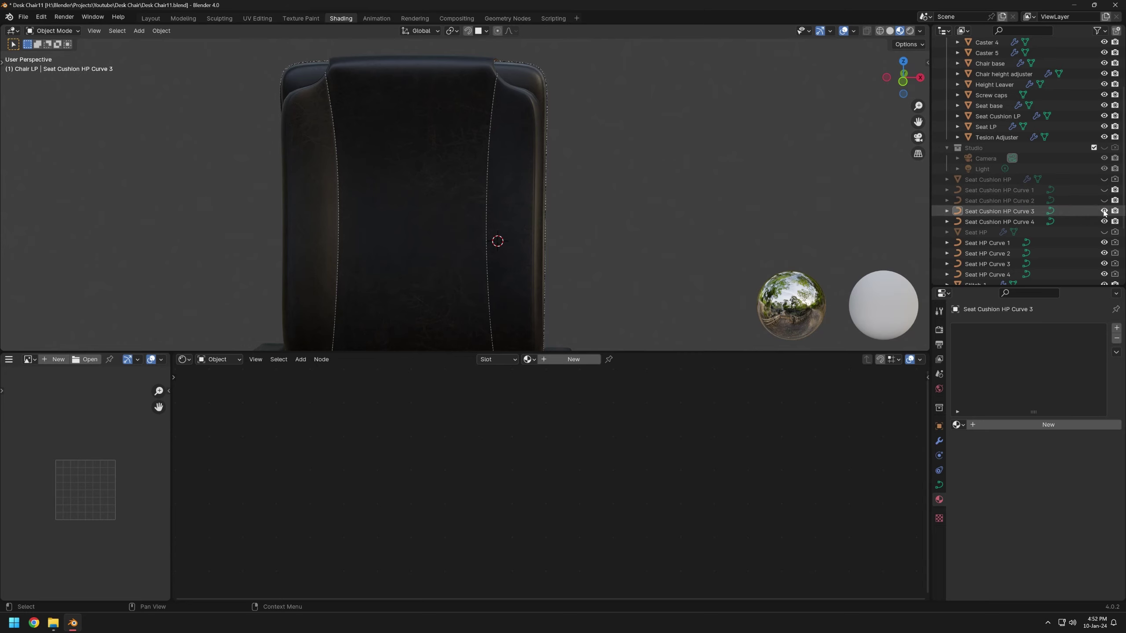
drag(1105, 211, 1104, 221)
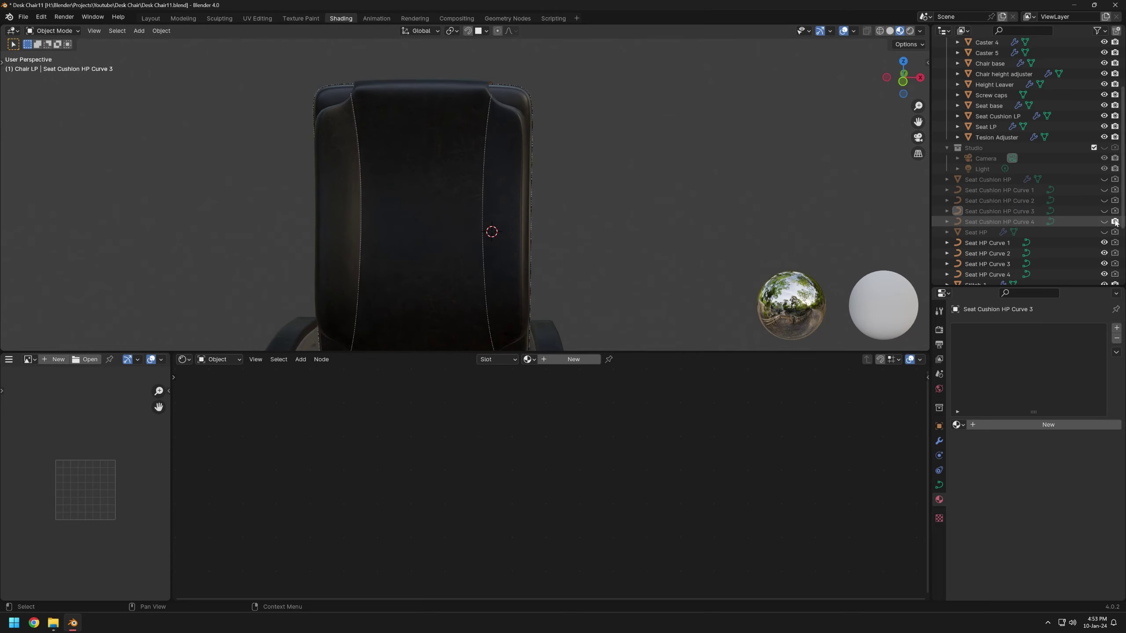
- Save the project as the incremented file Desk Chair12
middle_drag(709, 266, 459, 244)
scroll(459, 244, up, 4)
click(354, 279)
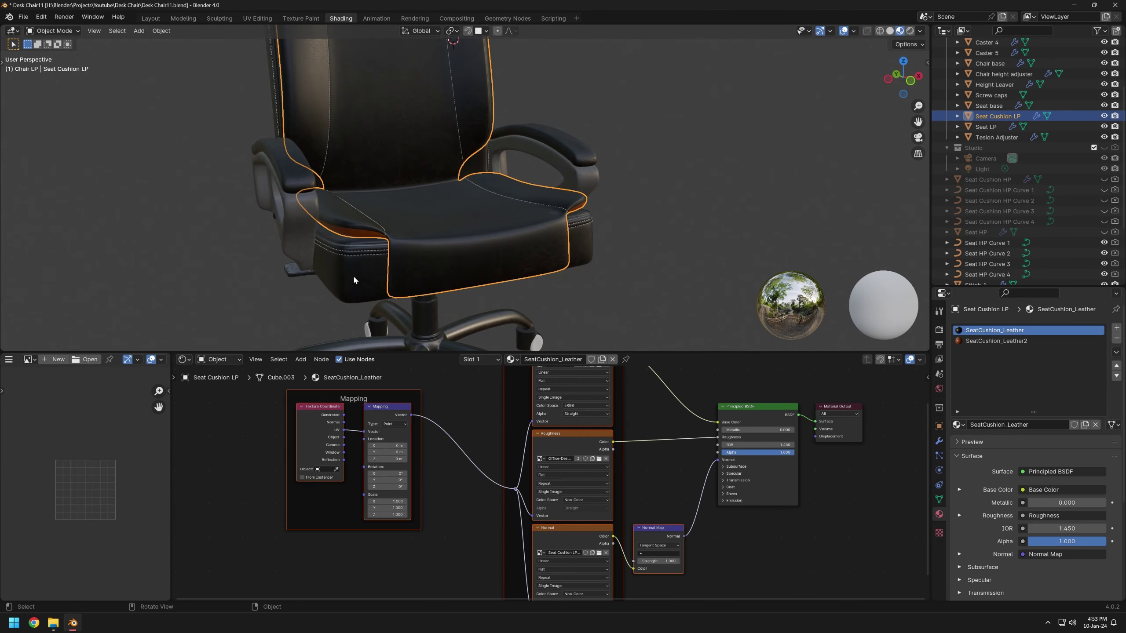
key(ctrl+shift+s)
key(KP_Add)
key(Return)
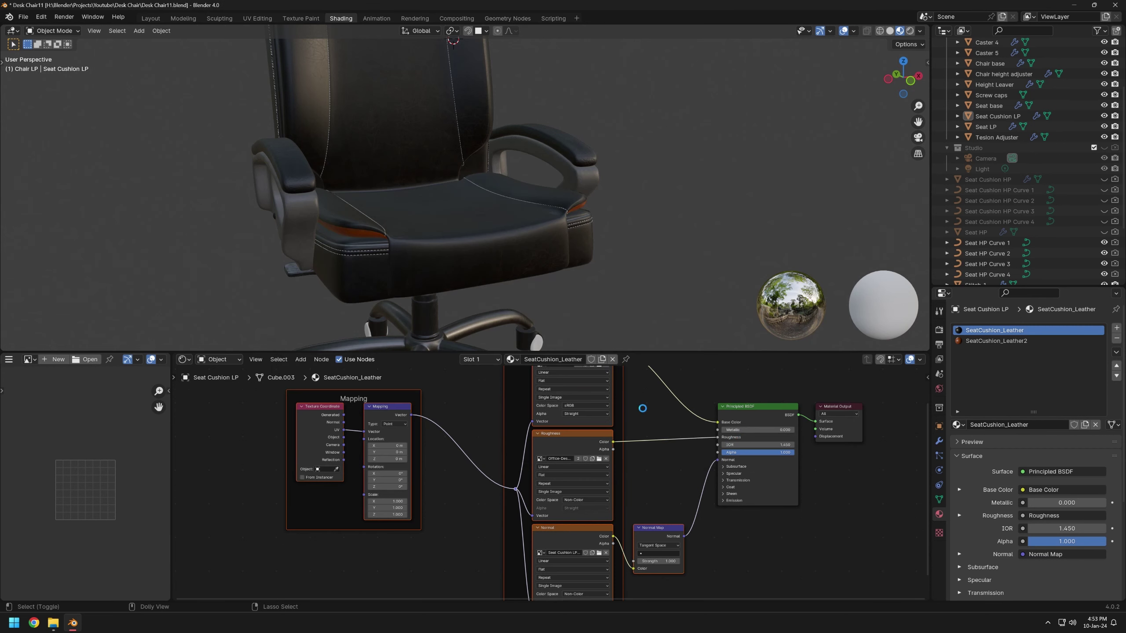
- Examine the stitching on the chair's seat cushion and backrest from several angles and distances
scroll(433, 256, down, 1)
scroll(433, 256, down, 3)
middle_drag(456, 259, 505, 259)
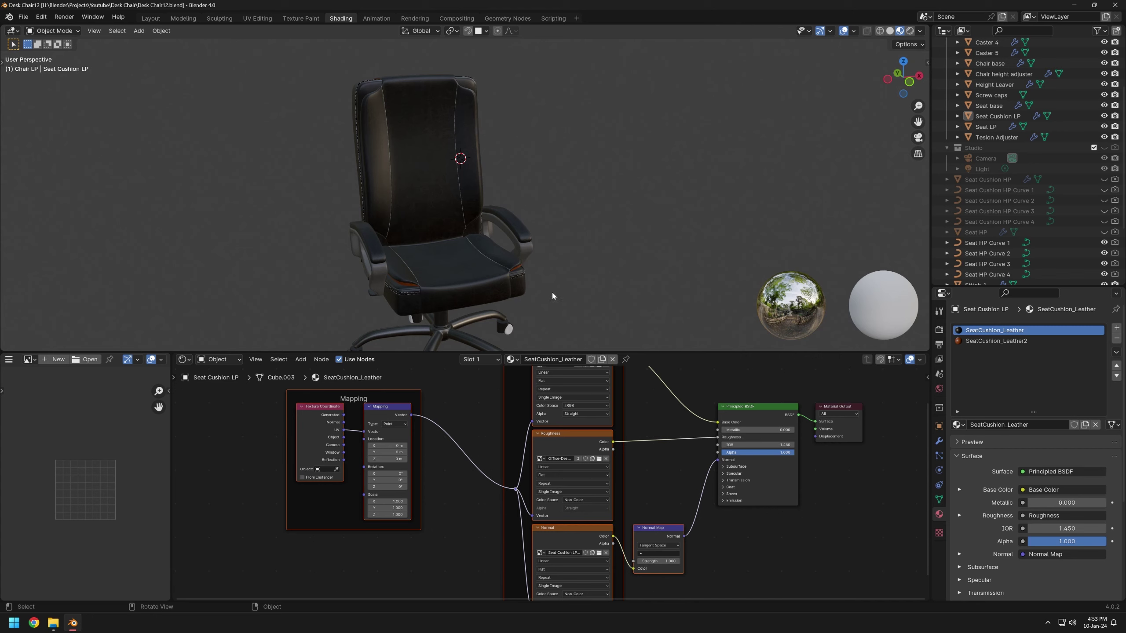
middle_drag(553, 296, 481, 261)
scroll(487, 303, up, 8)
scroll(483, 280, down, 4)
scroll(589, 252, down, 1)
shift+middle_drag(588, 251, 592, 277)
scroll(991, 258, down, 3)
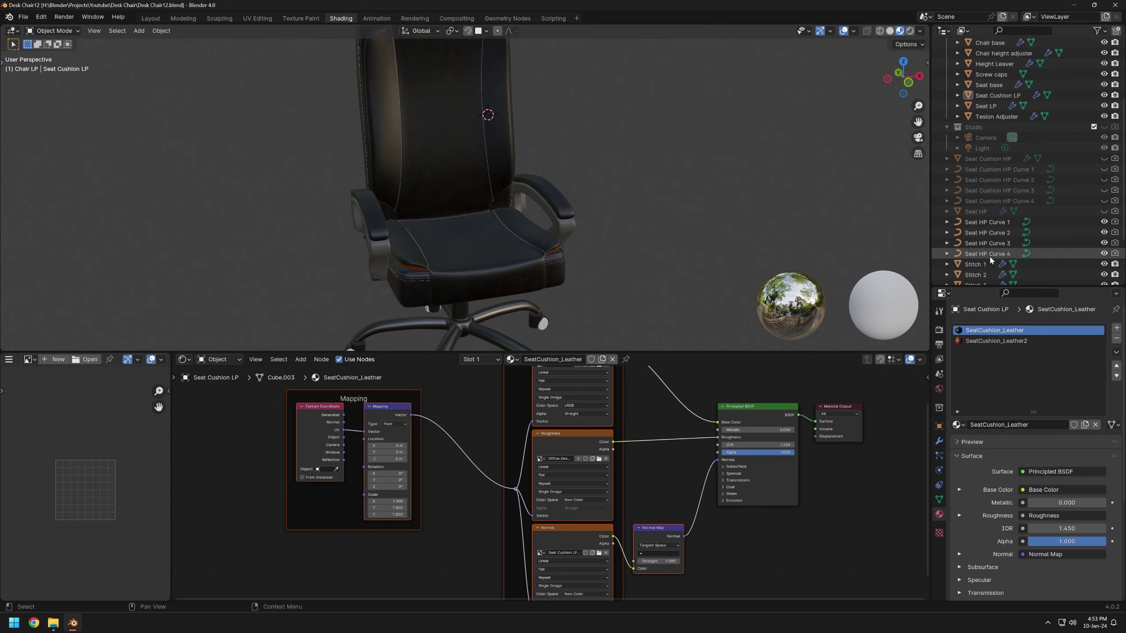
- Darken the grey base color of Material.001 on Stitch 1 and check the stitches on the chair
click(977, 223)
scroll(800, 431, up, 5)
click(866, 394)
mouse_move(948, 270)
mouse_down()
mouse_move(948, 280)
mouse_move(949, 241)
mouse_move(949, 278)
mouse_up()
click(612, 266)
scroll(512, 254, up, 8)
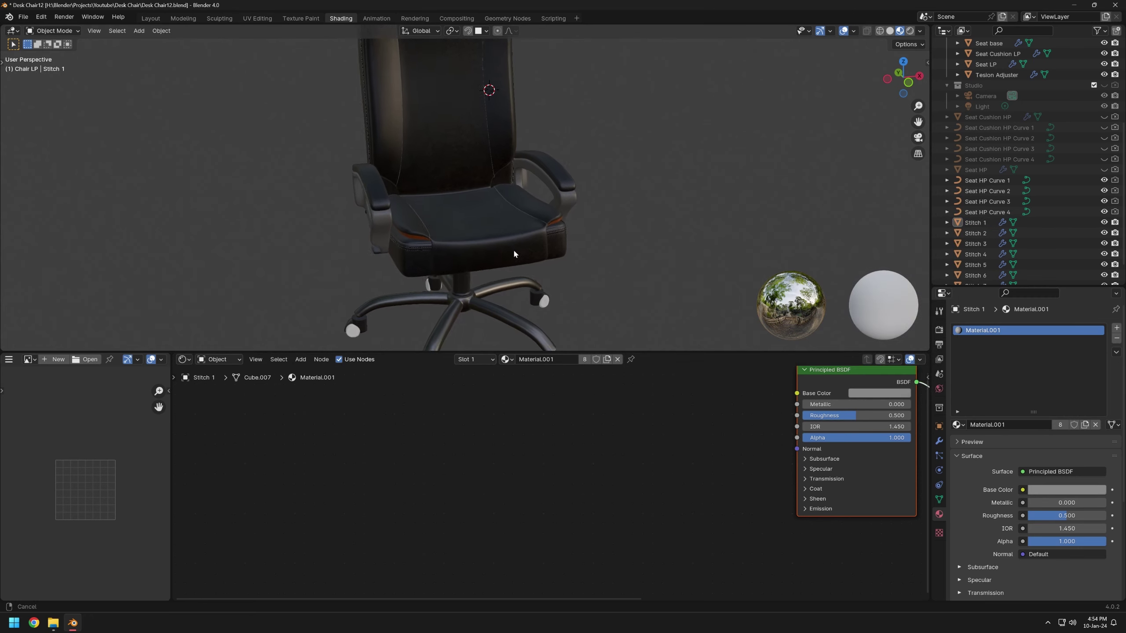
mouse_move(485, 269)
middle_down()
mouse_move(436, 264)
mouse_move(476, 269)
mouse_move(488, 310)
mouse_move(488, 288)
middle_up()
scroll(476, 267, down, 3)
scroll(489, 287, down, 2)
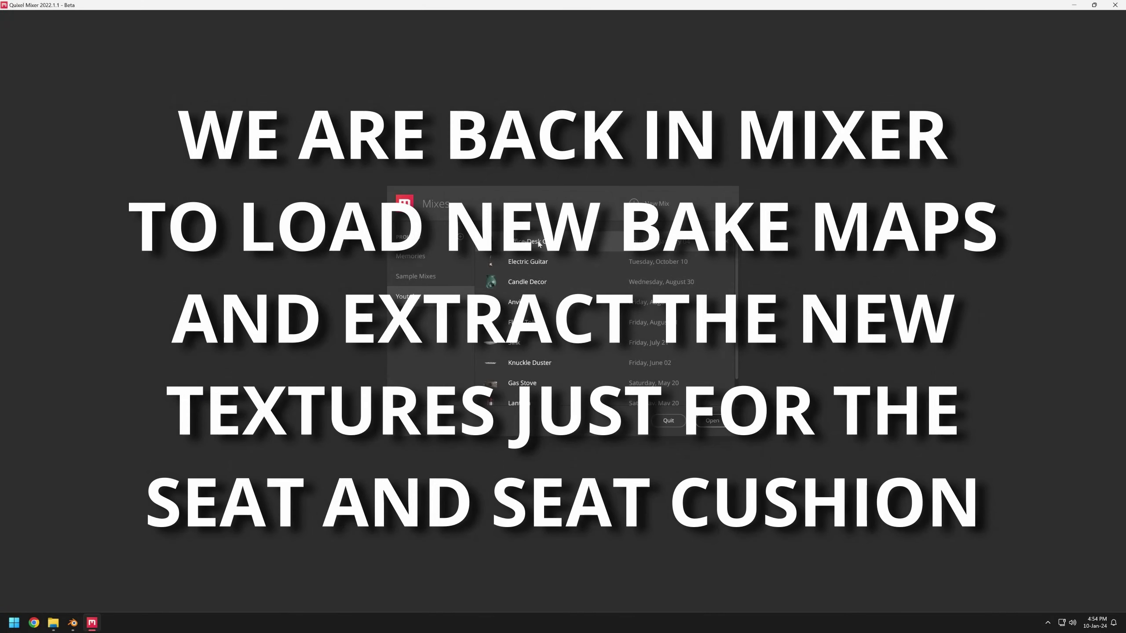
- Switch to Quixel Mixer, open the Office-Desk Chair mix and load Seat LP_Bake1_PBR StoA_Normal.png as the normals of Solid 2 in Seat Leather
double_click(538, 242)
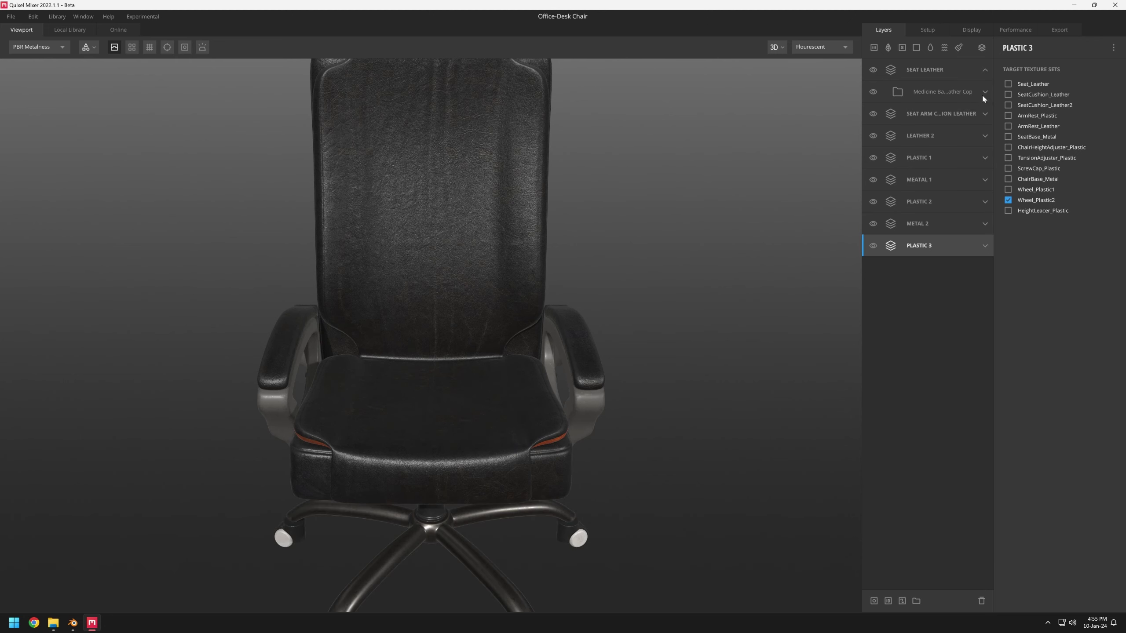
click(984, 92)
click(930, 249)
click(1011, 351)
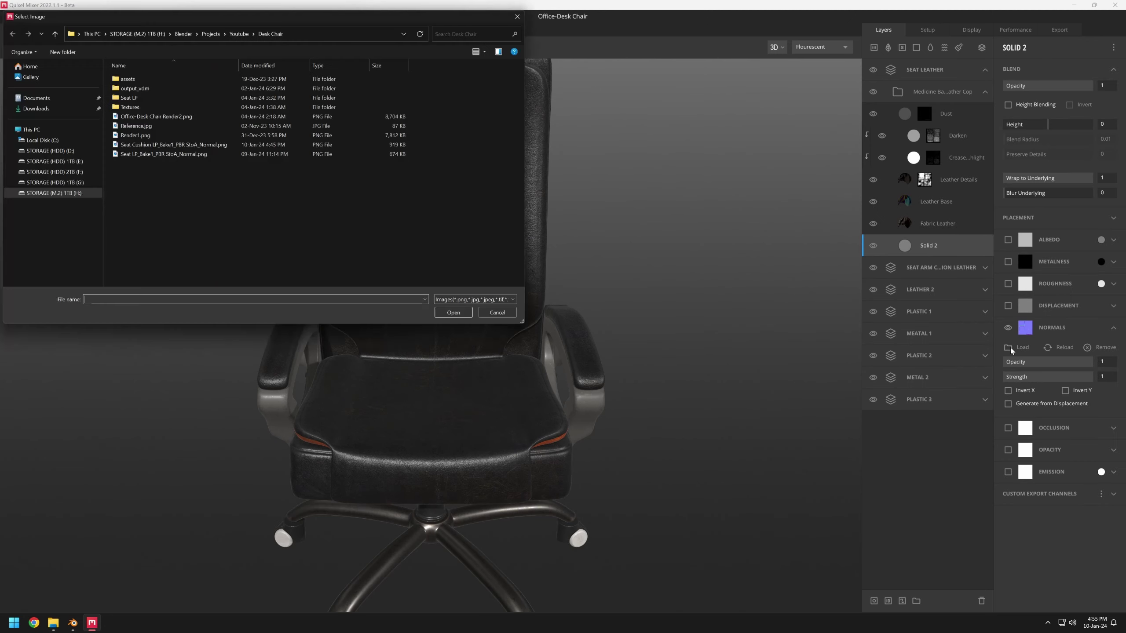
double_click(168, 155)
mouse_move(514, 373)
mouse_down()
mouse_move(443, 399)
mouse_move(515, 398)
mouse_move(260, 294)
mouse_up()
middle_drag(599, 421, 458, 365)
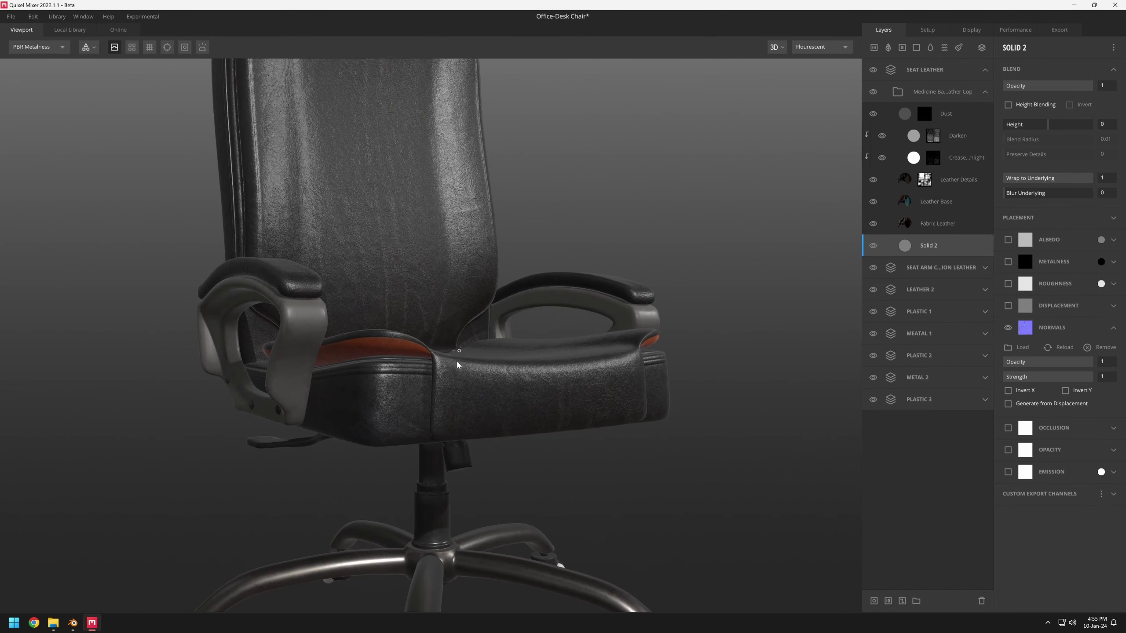
drag(458, 365, 399, 390)
- Load Seat Cushion LP_Bake1_PBR StoA_Normal.png as the normals of Solid 1 in the Seat Arm Cushion Leather group
click(985, 92)
click(985, 70)
click(984, 92)
click(985, 115)
click(929, 223)
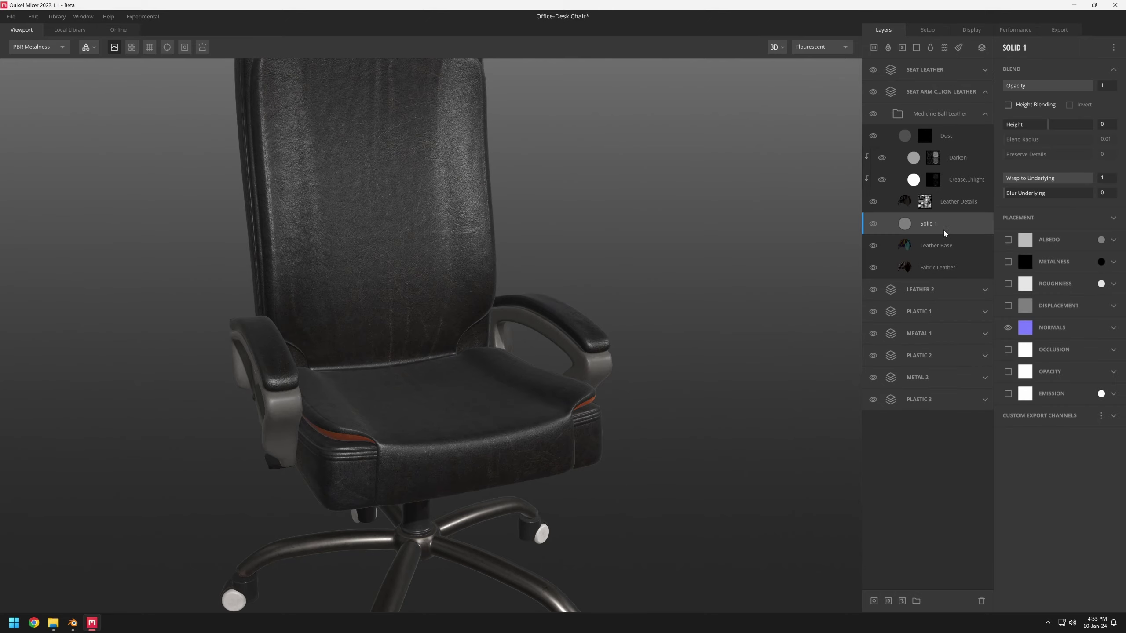
click(1052, 327)
click(1018, 348)
click(145, 145)
double_click(145, 148)
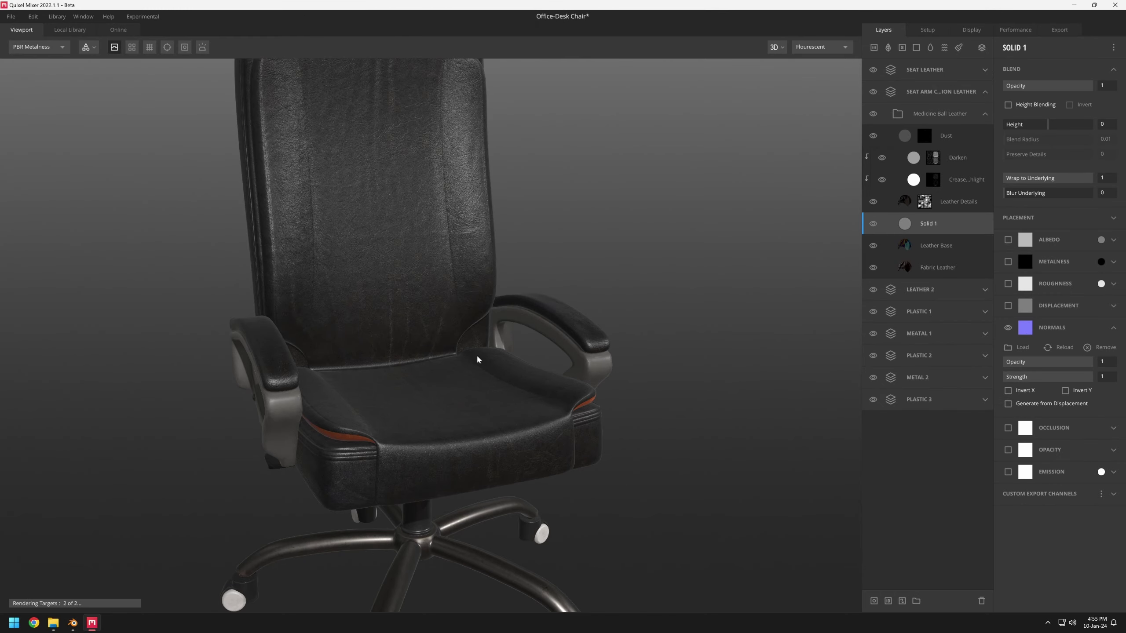
drag(478, 354, 419, 324)
click(985, 92)
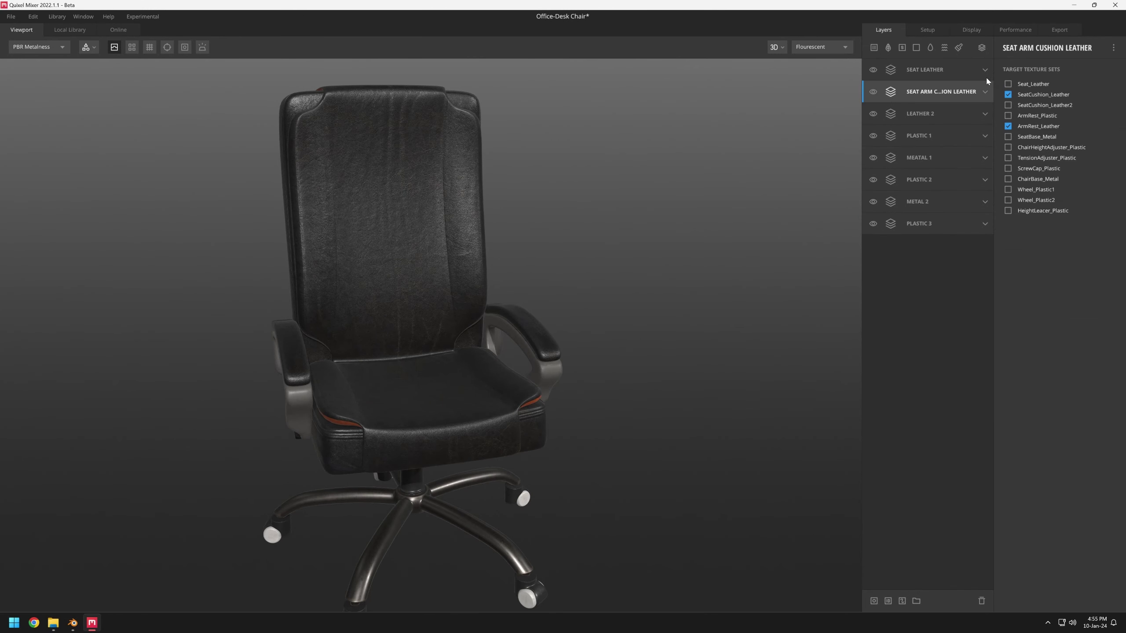
- Export only the Seat_Leather, SeatCushion_Leather and SeatCushion_Leather2 texture sets to disk at 4096 px
click(1059, 31)
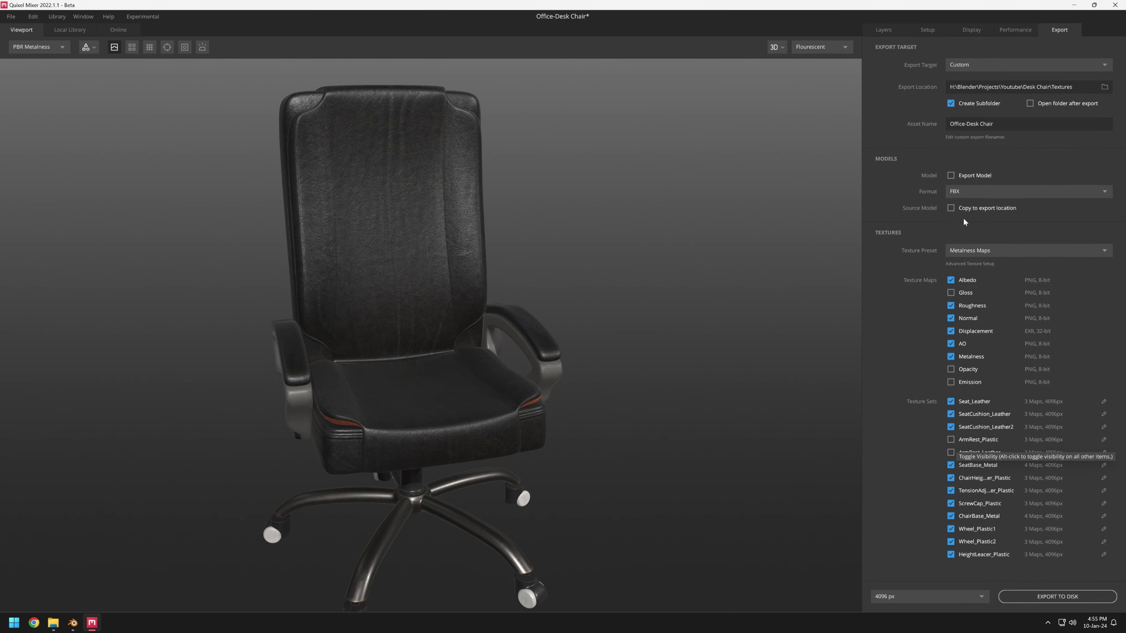
click(886, 30)
click(985, 136)
click(985, 114)
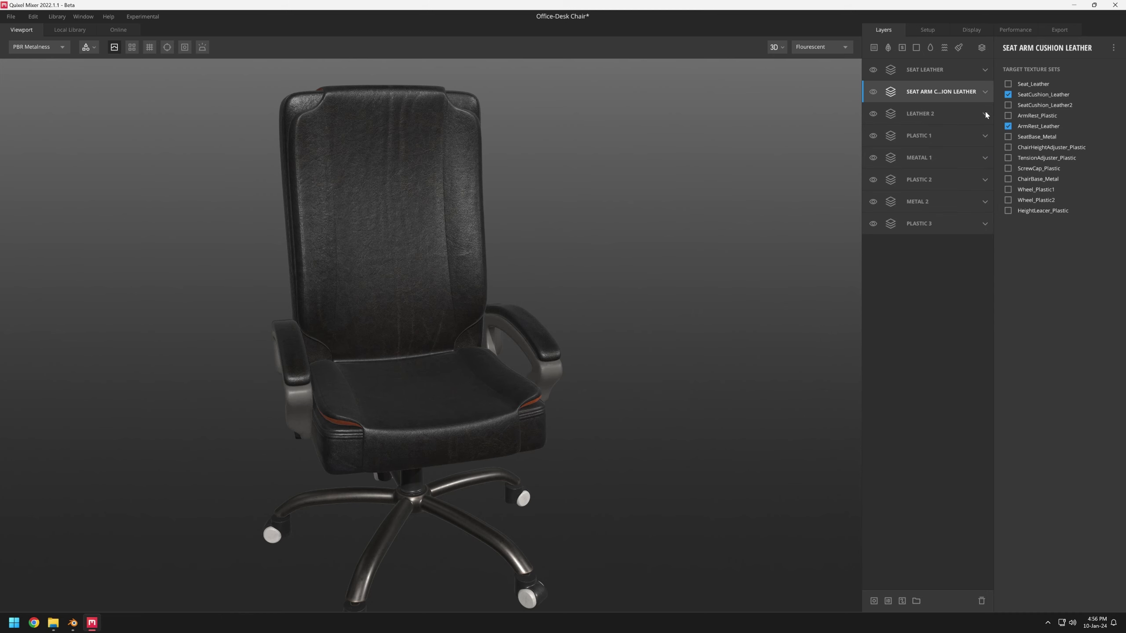
click(1060, 30)
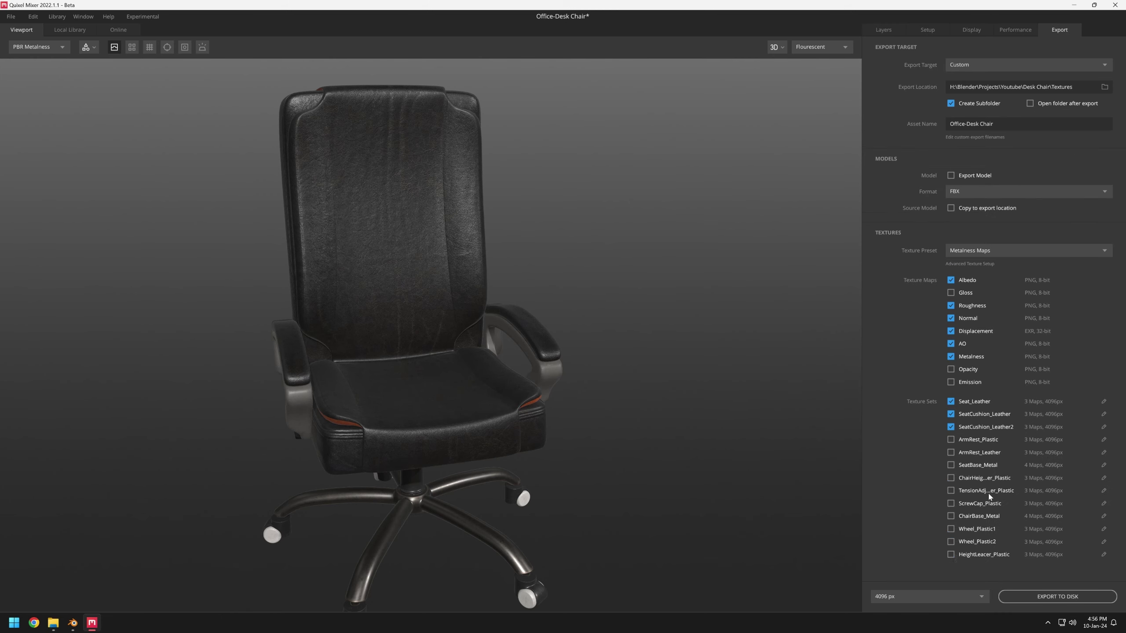
click(1056, 597)
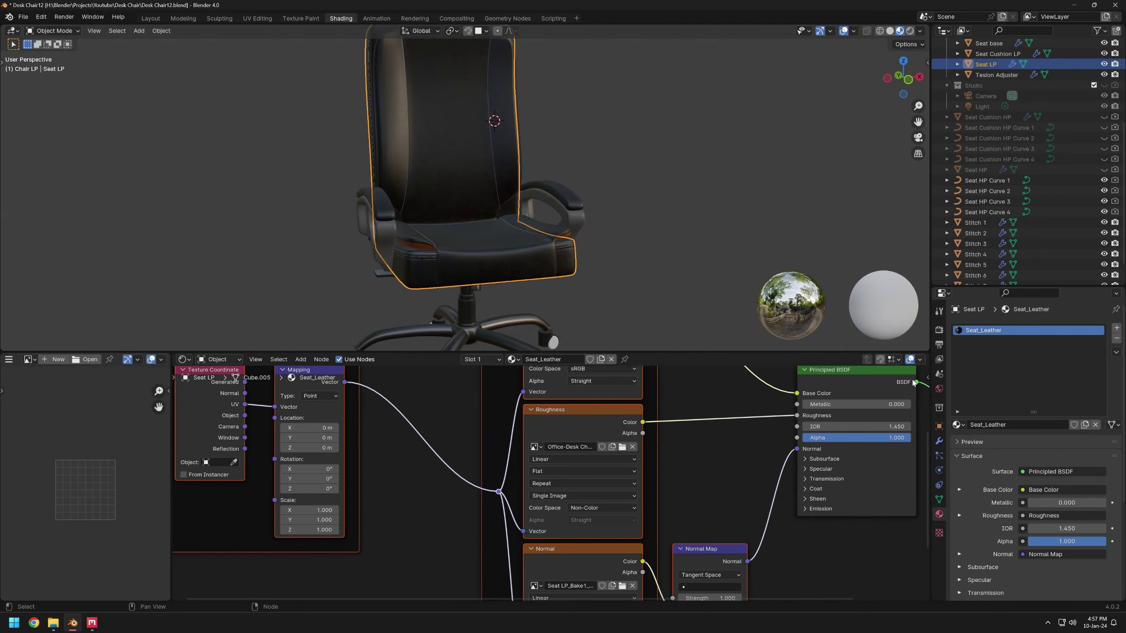
- In Blender, replace the texture nodes of Seat LP's Seat_Leather material with the exported Seat_Leather albedo, normal and roughness maps using Principled Texture Setup
key(Home)
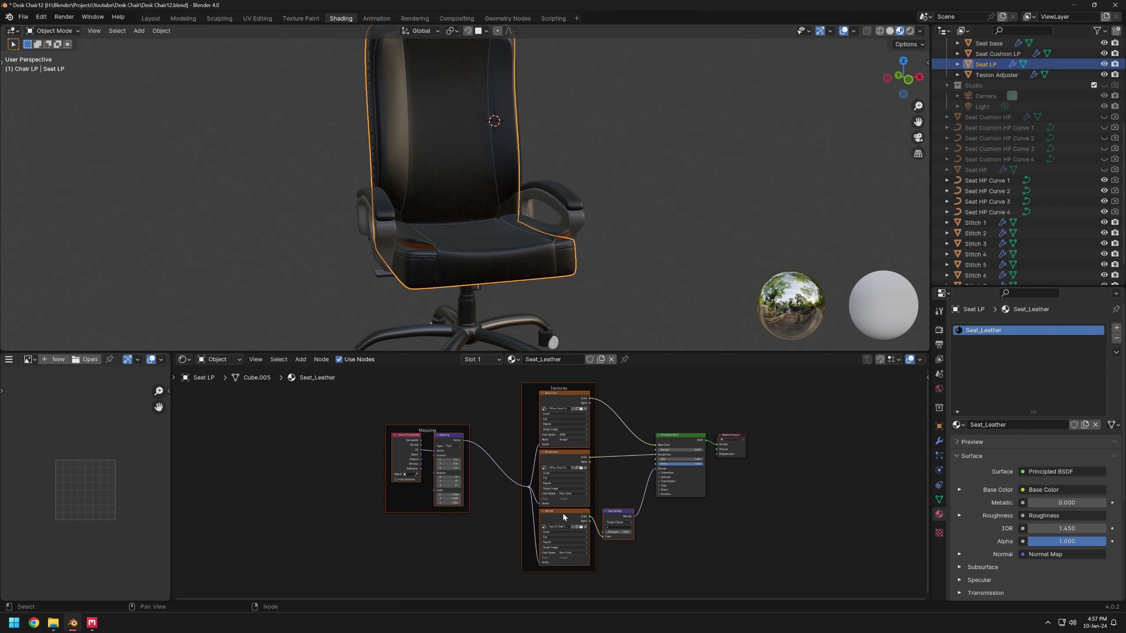
key(x)
key(ctrl+shift+t)
click(687, 184)
text(seat)
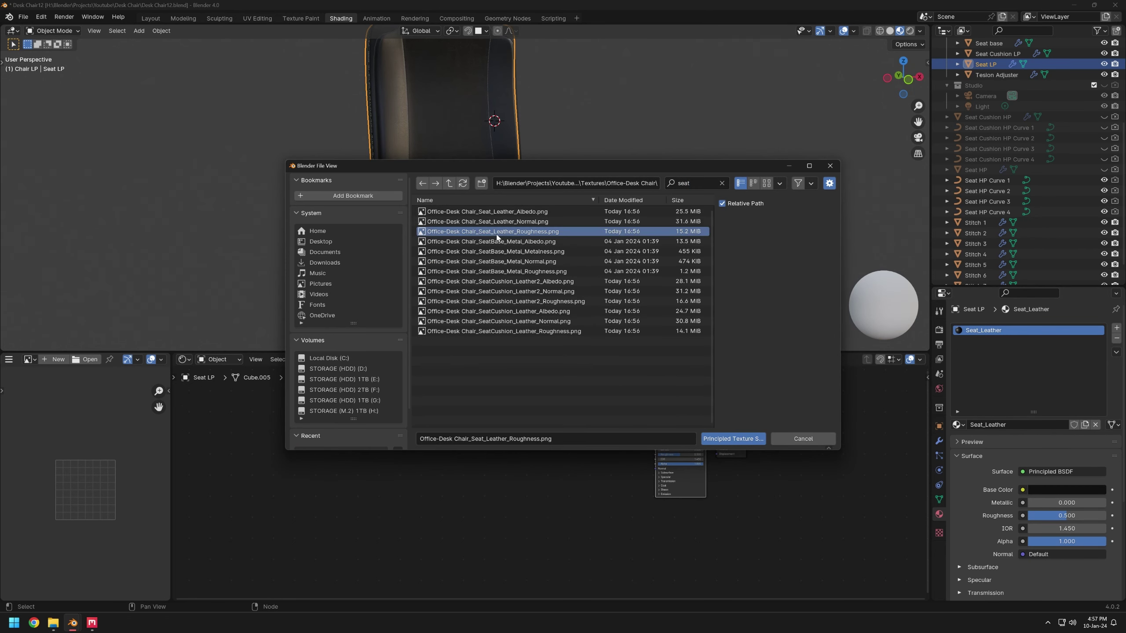
shift+click(503, 232)
click(743, 439)
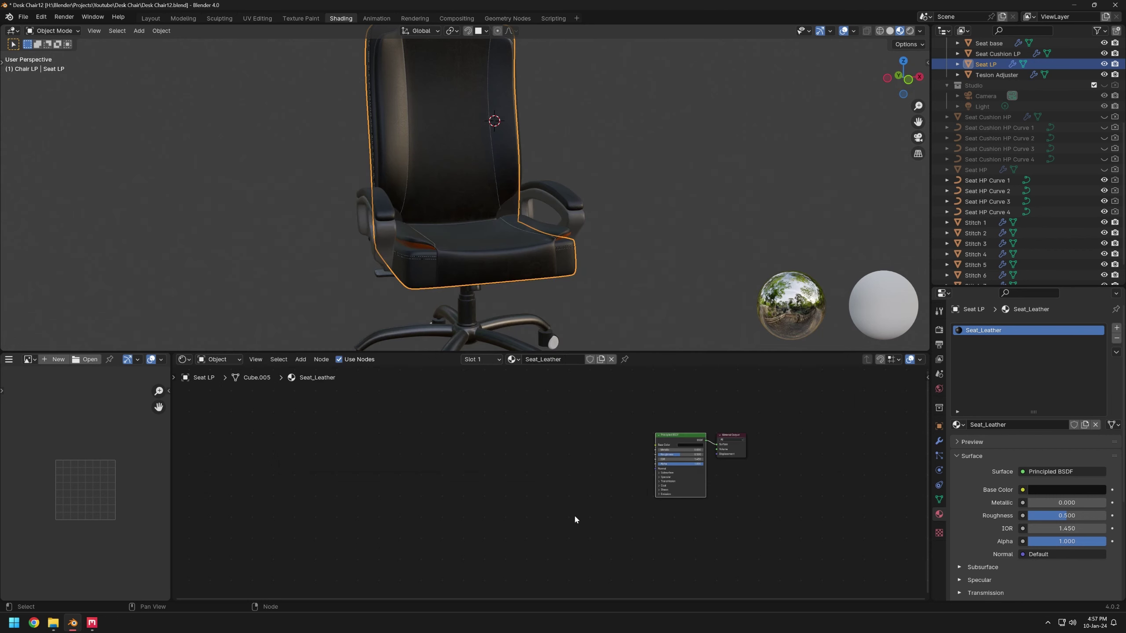
- Replace the texture nodes of Seat Cushion LP's SeatCushion_Leather material with the new SeatCushion_Leather albedo, normal and roughness maps
scroll(548, 234, up, 3)
middle_drag(549, 234, 491, 228)
click(490, 228)
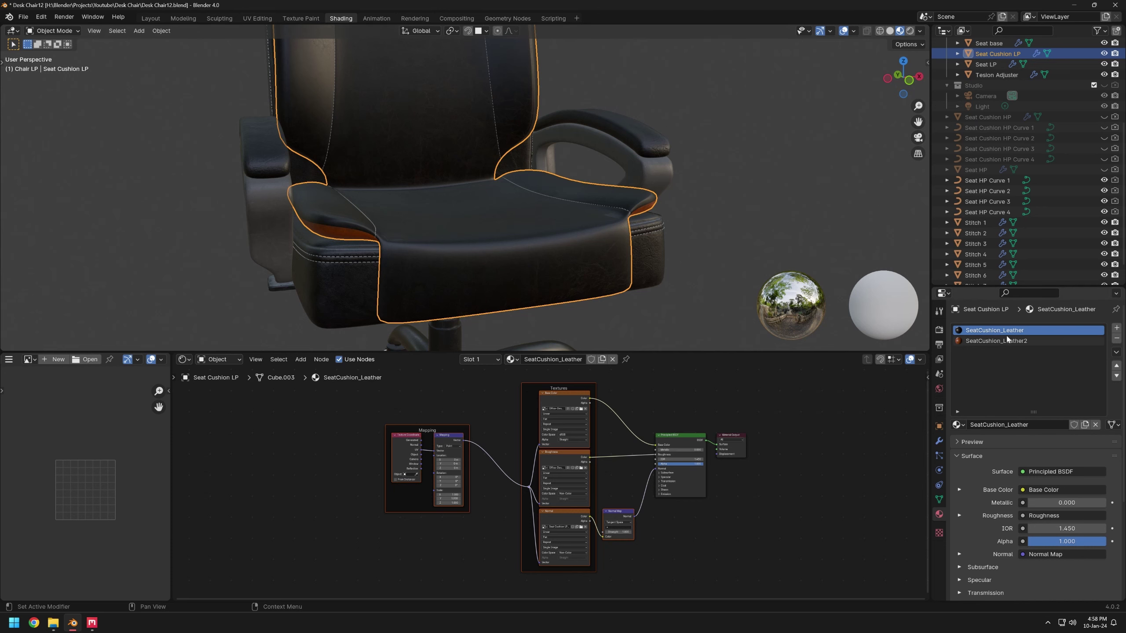
drag(640, 486, 399, 537)
key(x)
key(ctrl+shift+t)
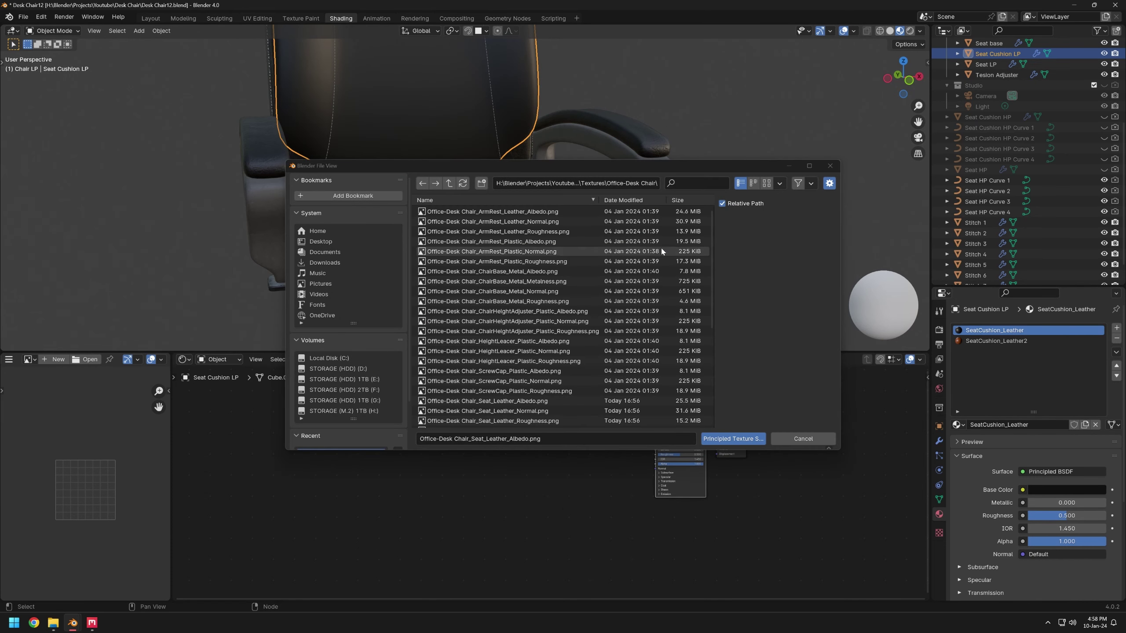
text(seat)
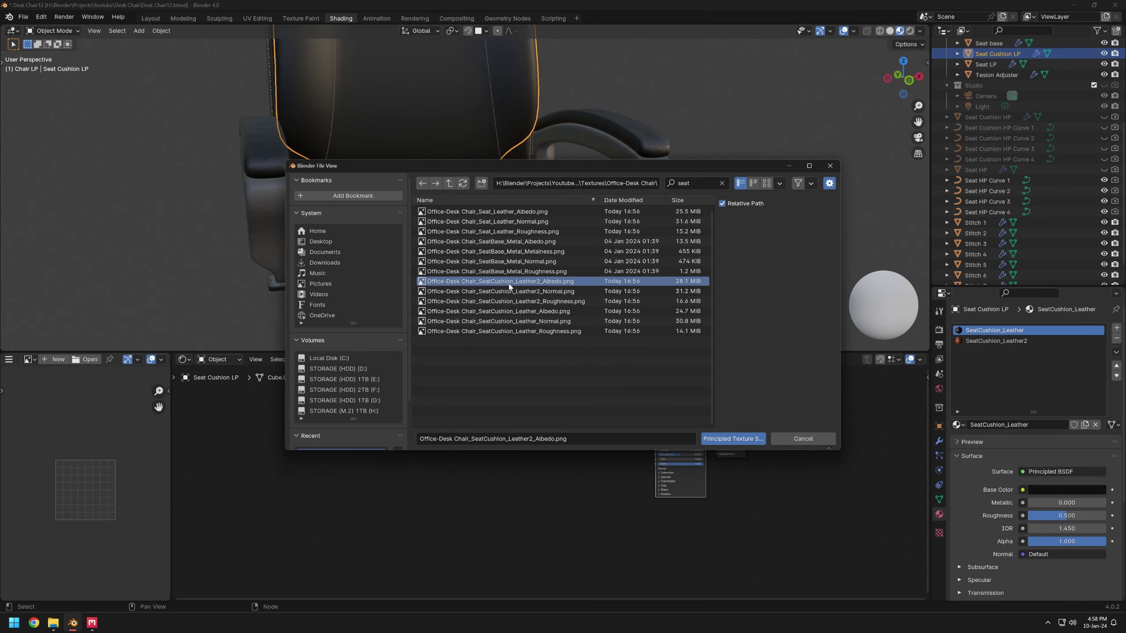
drag(509, 315, 514, 332)
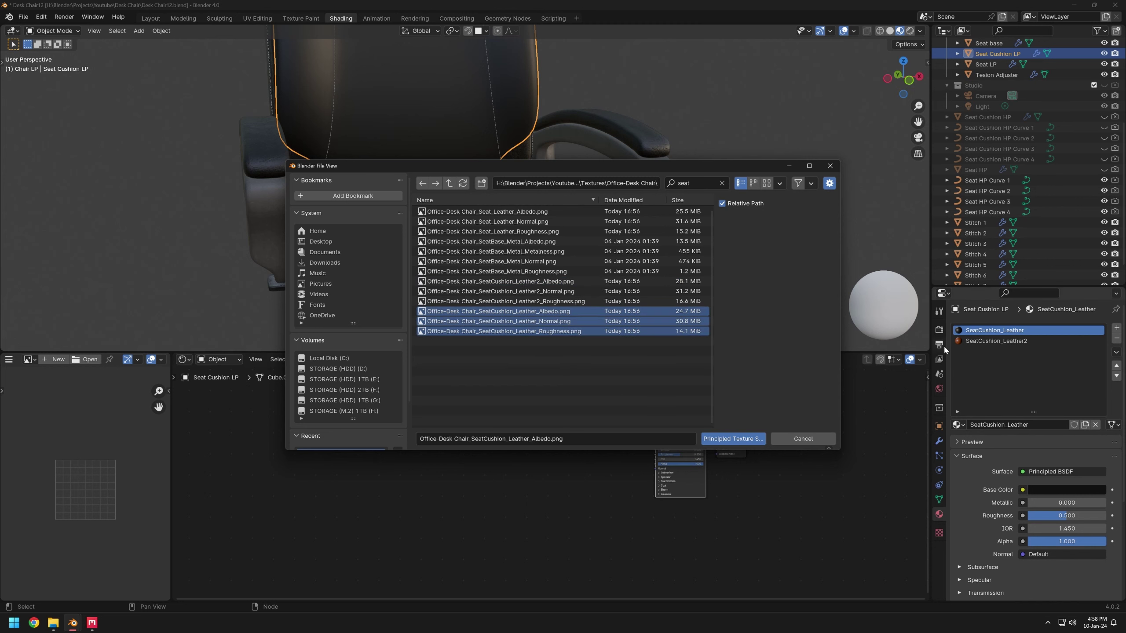
click(745, 438)
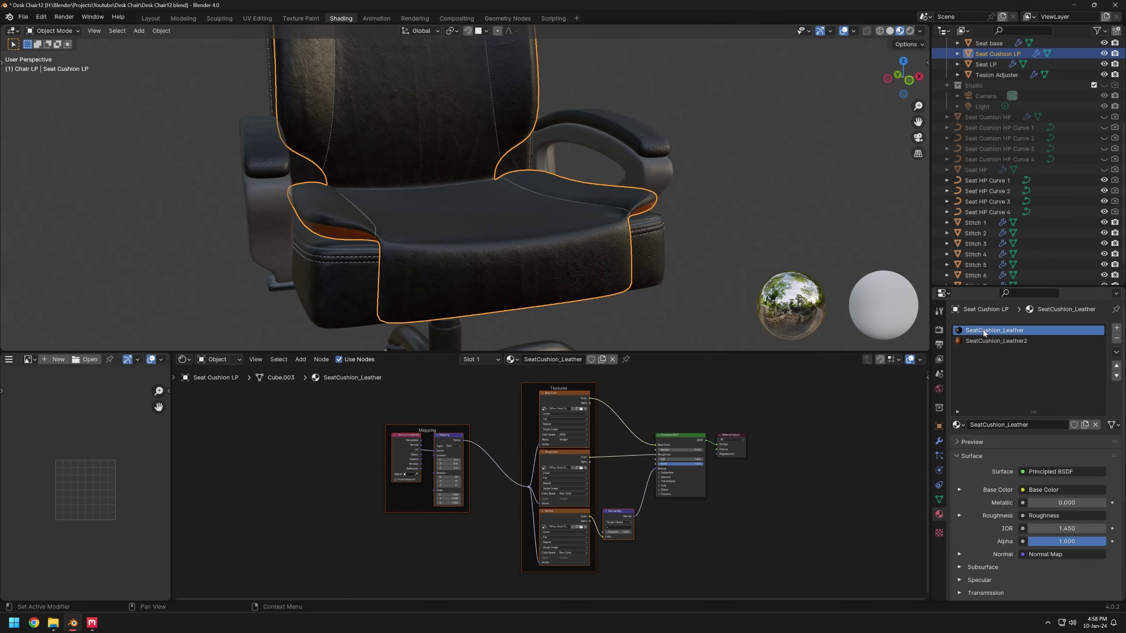
- Replace the texture nodes of the SeatCushion_Leather2 material with the new SeatCushion_Leather2 albedo, normal and roughness maps
key(ctrl+z)
key(ctrl+shift+t)
click(692, 185)
text(seat)
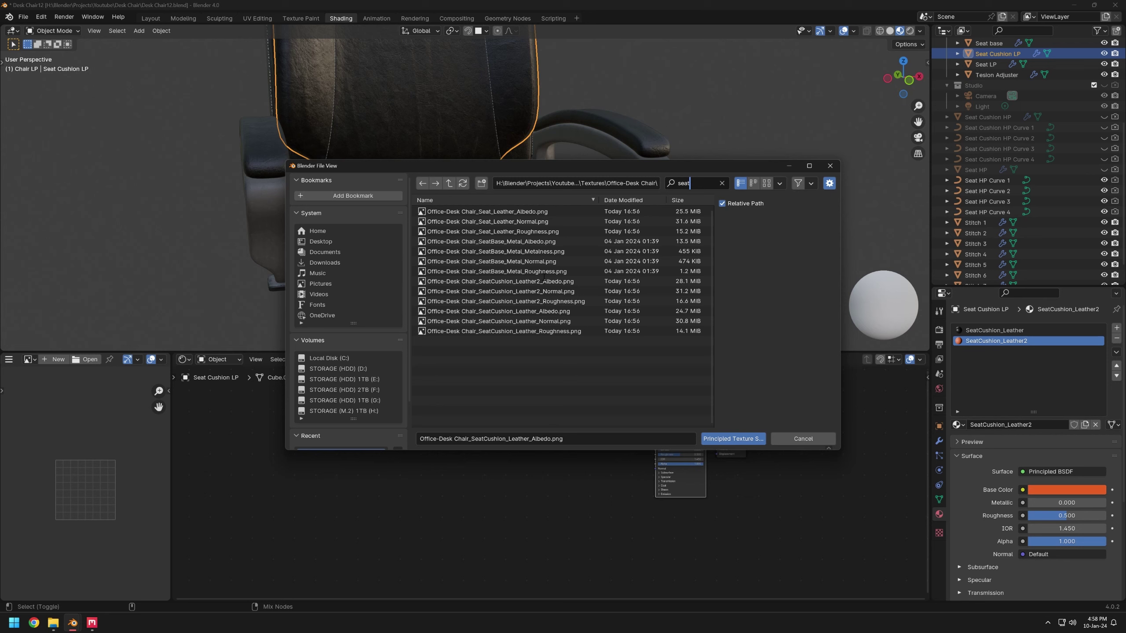
shift+click(517, 301)
key(Return)
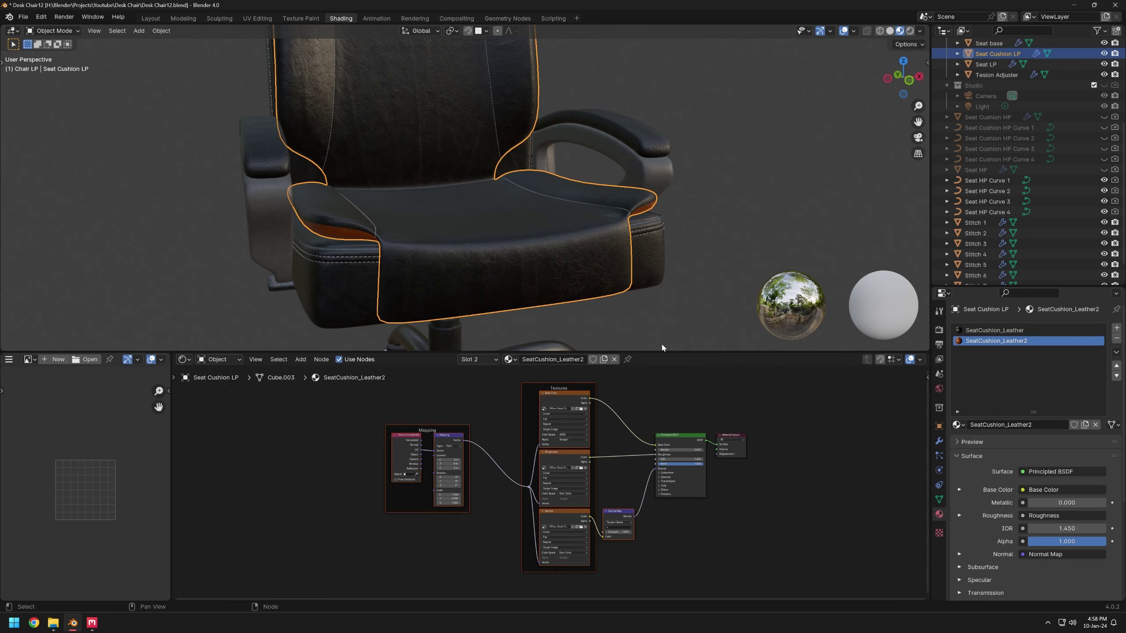
click(662, 343)
middle_drag(662, 342, 520, 288)
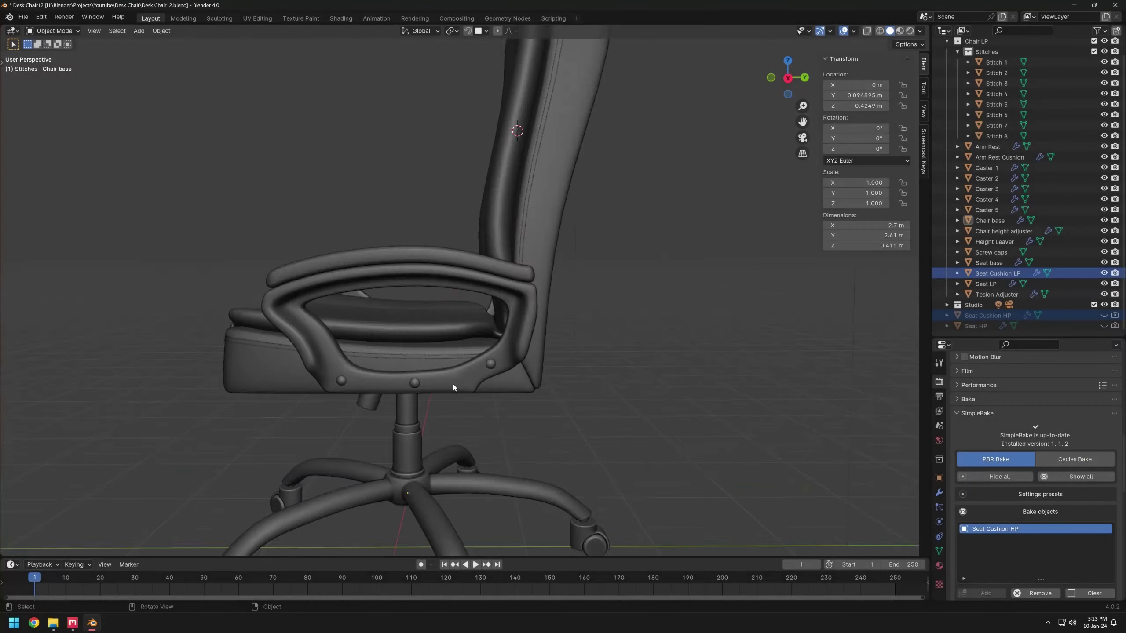
- Examine the whole textured chair in rendered viewport shading, then return to solid shading
middle_drag(455, 389, 517, 358)
scroll(353, 432, down, 4)
scroll(517, 359, up, 1)
middle_drag(646, 410, 555, 375)
key(z)
click(563, 314)
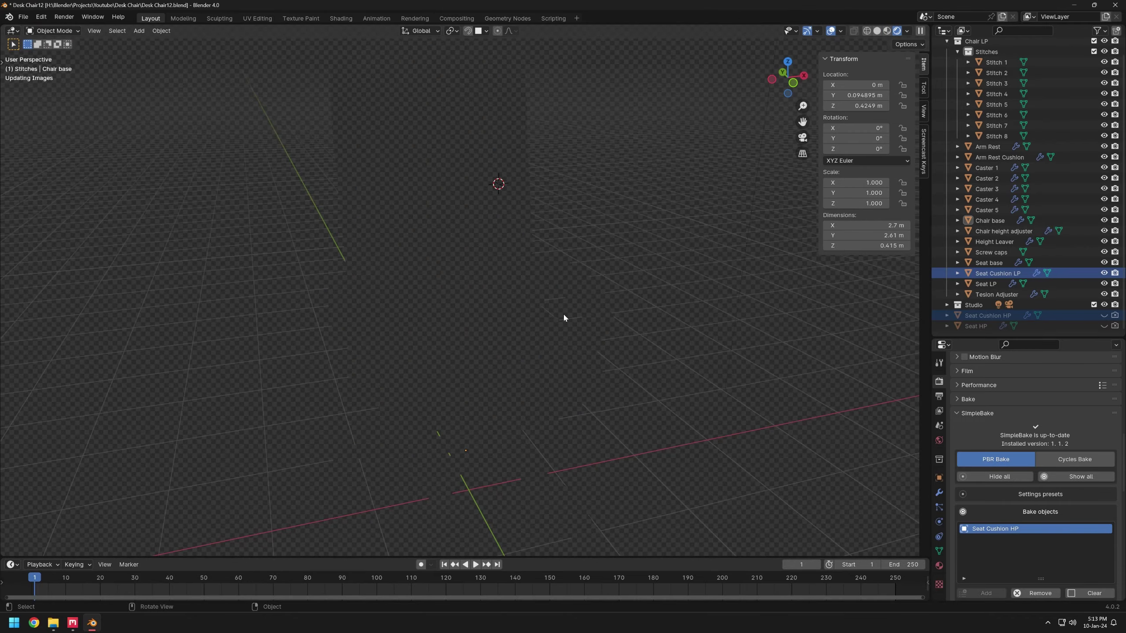
scroll(497, 379, down, 1)
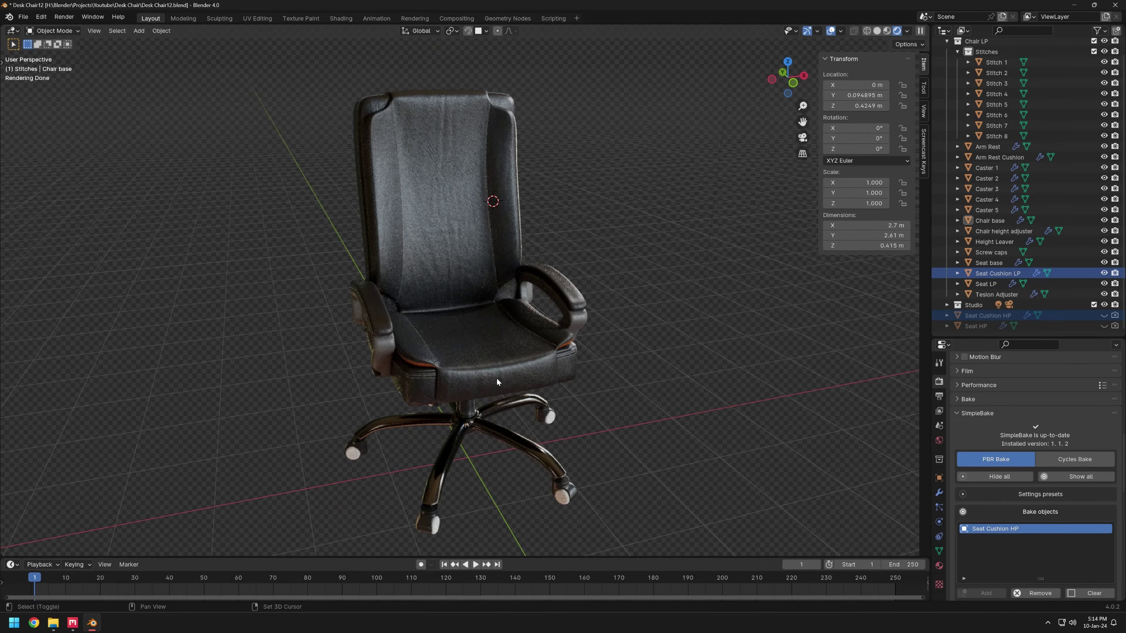
middle_drag(496, 377, 495, 367)
scroll(496, 367, up, 1)
mouse_move(496, 366)
shift+middle_down()
mouse_move(482, 338)
mouse_move(521, 357)
mouse_move(417, 345)
mouse_move(427, 324)
mouse_move(530, 347)
mouse_move(530, 395)
shift+middle_up()
key(z)
click(539, 386)
scroll(538, 387, down, 5)
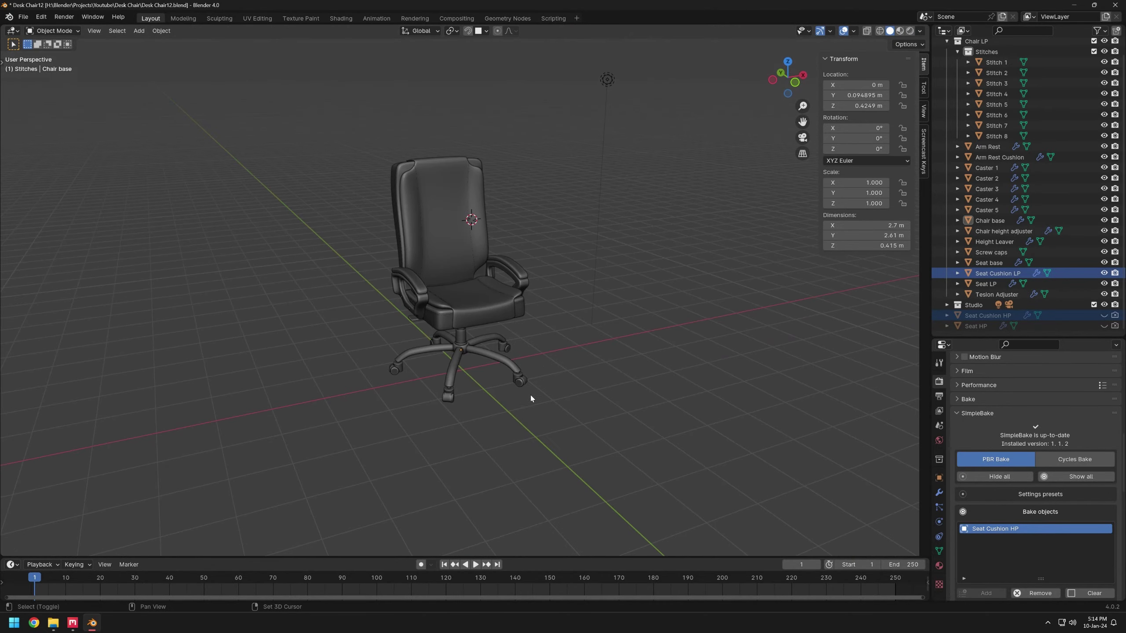
- Add a plane beneath the chair and scale it up to about 4.94 as a studio floor
key(shift+a)
click(510, 408)
key(s)
click(801, 478)
- Extrude the plane's edge behind the chair about 8.7 m upward along Z to form a back wall
key(Tab)
click(330, 351)
key(e)
key(z)
click(474, 155)
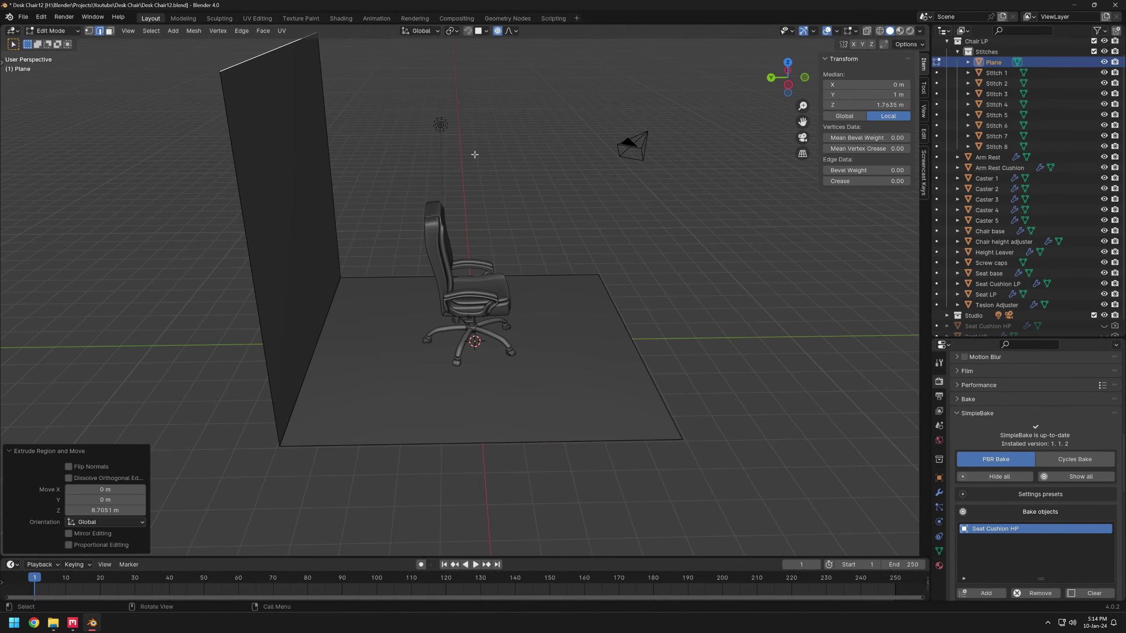
- Bevel the edge between the backdrop's floor and wall into a smooth curve
scroll(461, 177, down, 1)
click(340, 338)
key(ctrl+b)
click(402, 385)
middle_drag(501, 373, 437, 361)
- Widen the backdrop by scaling it along X to about 16.55
key(Tab)
key(s)
key(x)
click(769, 433)
- Extend the backdrop's edges along Z and Y to about 13.4 m high and 12.8 m deep, and preview it with materials
key(Tab)
click(306, 182)
key(g)
key(z)
click(566, 350)
key(g)
key(y)
click(572, 350)
key(Tab)
key(z)
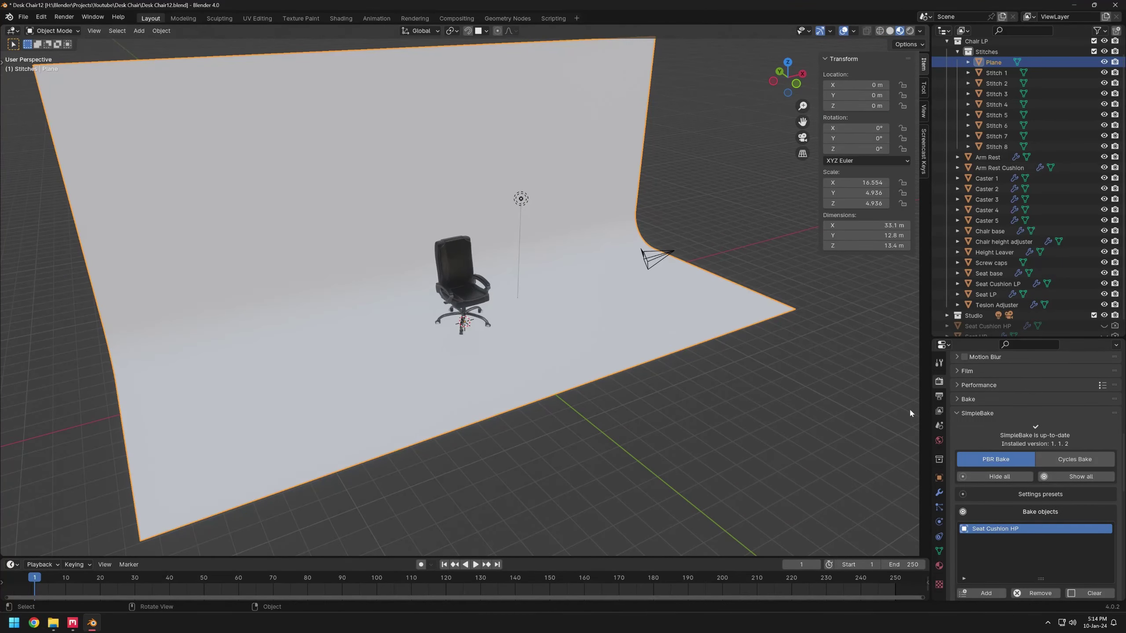
- Give the backdrop a new material named Studio with a dark grey base color and a roughness of 0.823
click(939, 566)
click(1015, 466)
double_click(998, 382)
click(1068, 530)
drag(1097, 411, 1097, 427)
drag(1061, 557, 1085, 558)
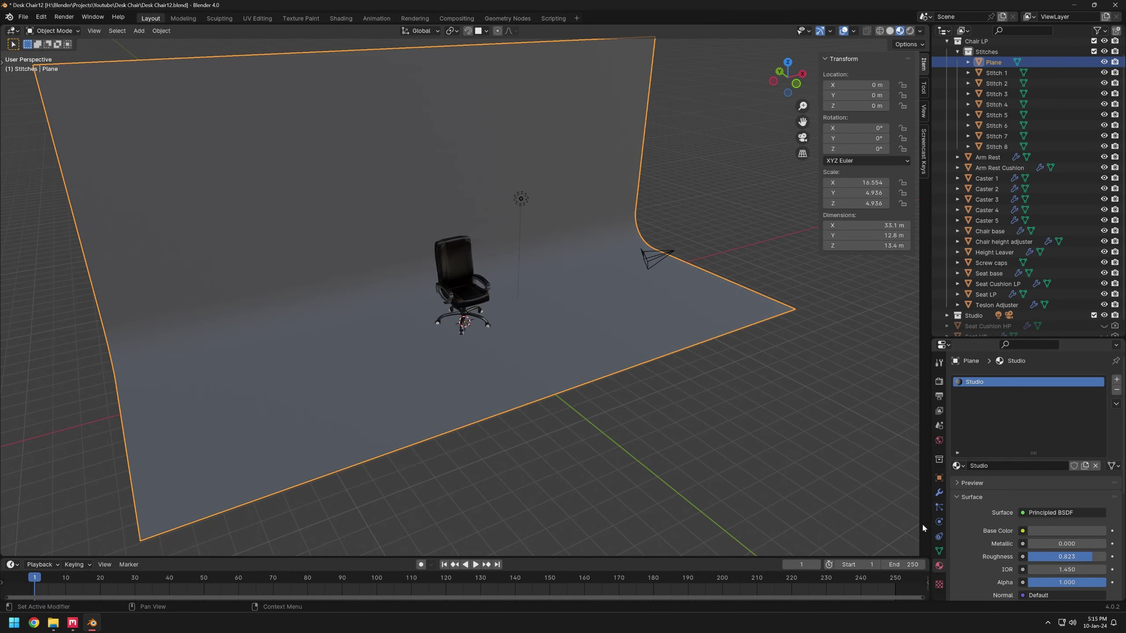
- Lock the camera to the view and the 3D cursor, and frame the whole chair in the right half of the shot
middle_drag(709, 386, 650, 335)
key(KP_0)
click(924, 111)
drag(864, 177, 864, 189)
middle_drag(496, 329, 585, 284)
scroll(585, 283, down, 3)
shift+middle_drag(586, 272, 589, 314)
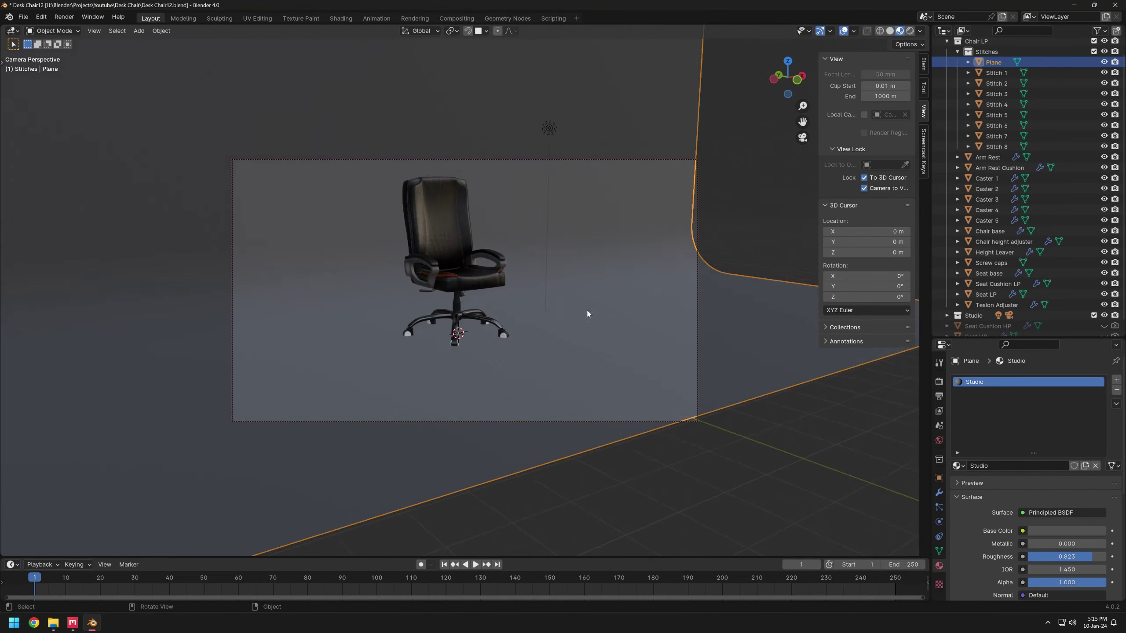
scroll(588, 314, up, 4)
shift+middle_drag(470, 284, 542, 304)
scroll(526, 301, down, 3)
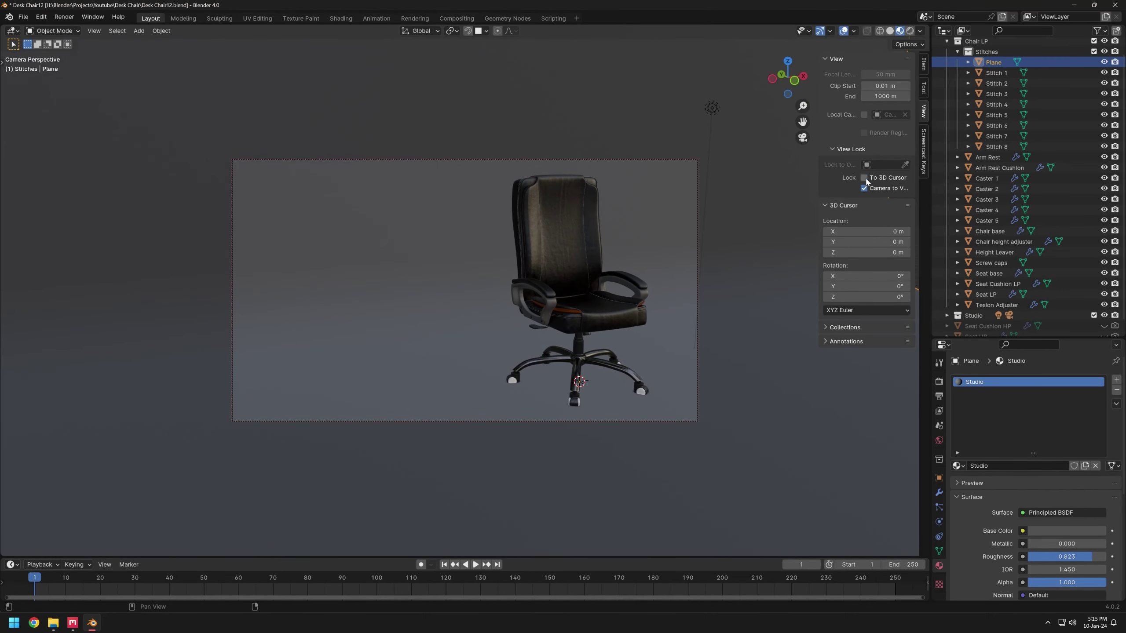
- Release the view locks and raise all chair parts and stitches about 0.059 m along Z so the casters rest on the backdrop floor
click(865, 188)
key(KP_0)
middle_drag(537, 426, 592, 376)
drag(457, 204, 592, 364)
shift+click(742, 367)
scroll(993, 272, down, 1)
scroll(991, 191, up, 2)
drag(999, 78, 975, 305)
key(ctrl+i)
shift+click(536, 301)
middle_drag(543, 314, 565, 355)
key(KP_1)
shift+middle_drag(583, 412, 480, 389)
scroll(480, 390, up, 4)
scroll(474, 337, up, 3)
key(g)
key(z)
click(477, 270)
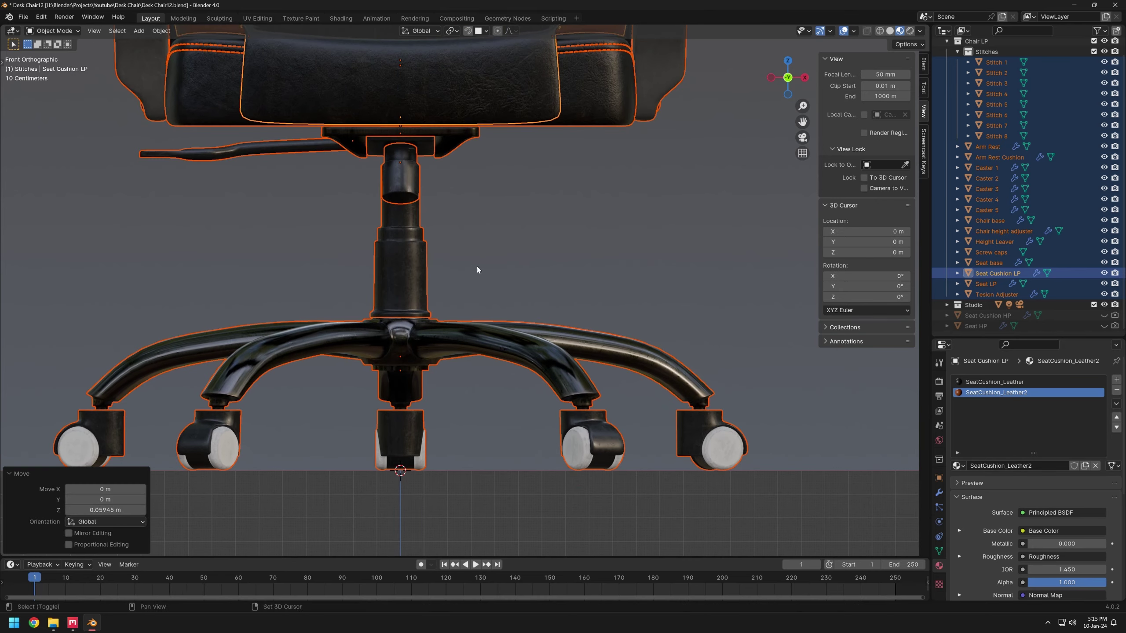
shift+middle_drag(478, 270, 524, 153)
scroll(554, 400, up, 7)
scroll(554, 400, down, 13)
middle_drag(523, 350, 541, 388)
- Lock the camera to the view and 3D cursor again, adjust the camera angle slightly, and preview the shot with rendered shading
click(548, 391)
key(KP_0)
click(864, 177)
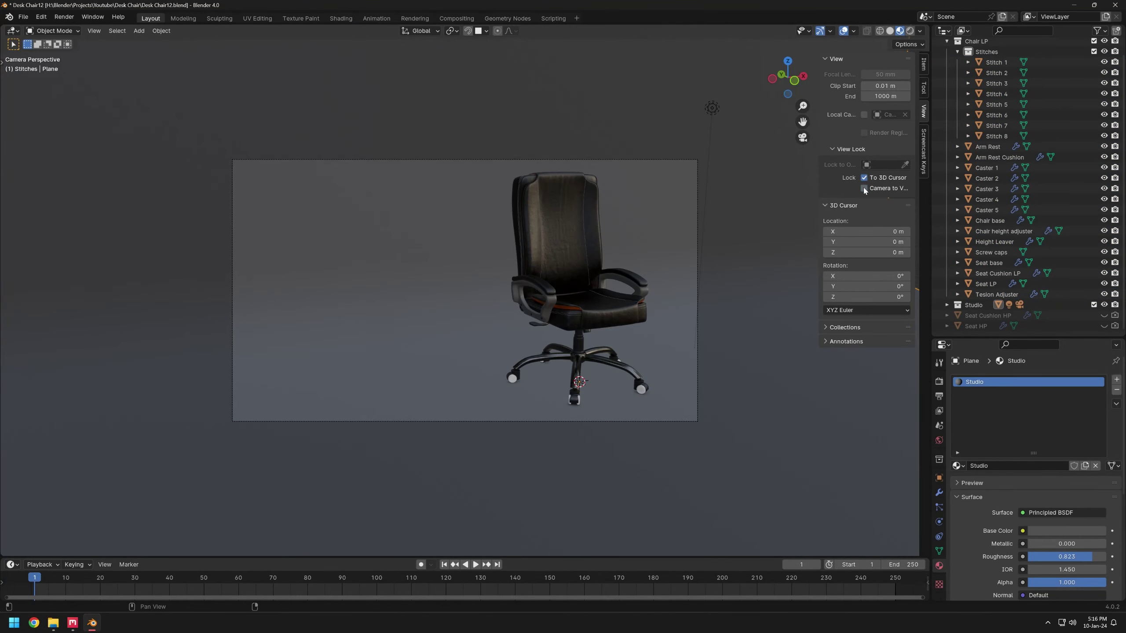
click(864, 188)
middle_drag(574, 305, 591, 293)
key(z)
click(589, 230)
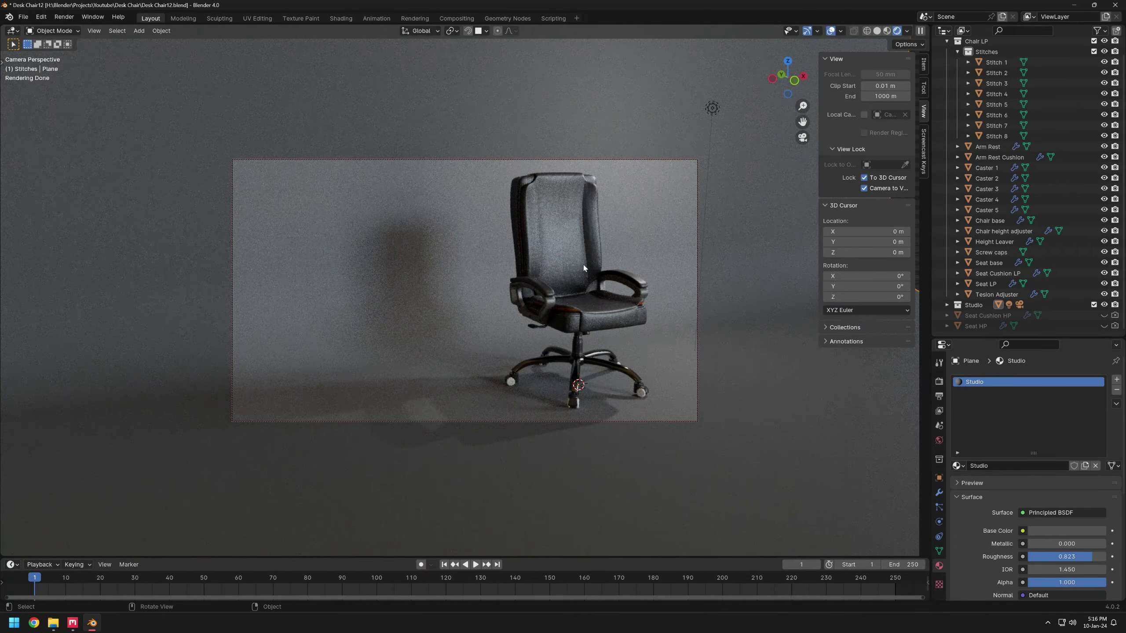
- Open the Shading workspace with a rendered camera view and display the World's environment shader nodes
click(337, 19)
key(KP_0)
key(z)
click(548, 220)
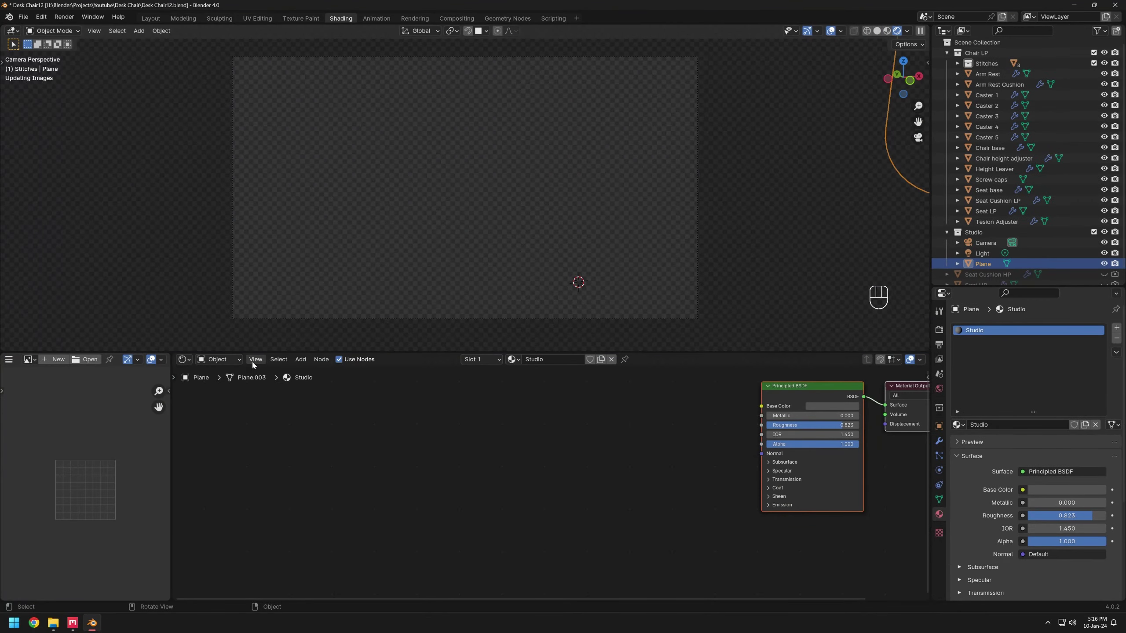
click(227, 360)
click(225, 397)
scroll(552, 510, up, 8)
- Rotate the environment lighting in the Mapping node to X 28°, Y -25.9° and Z 57.2°
drag(553, 521, 623, 521)
drag(553, 506, 500, 506)
drag(553, 491, 582, 506)
mouse_move(553, 521)
mouse_down()
mouse_move(590, 520)
mouse_move(550, 521)
mouse_up()
- Reposition the point light in front of the backdrop and set its radius to 1.37 m
middle_drag(465, 200, 496, 213)
click(982, 253)
key(g)
click(421, 155)
mouse_move(1062, 414)
mouse_down()
mouse_move(1104, 414)
mouse_move(1048, 415)
mouse_up()
- Lower the point light along Z while viewing the chair through the camera
key(KP_0)
key(g)
key(z)
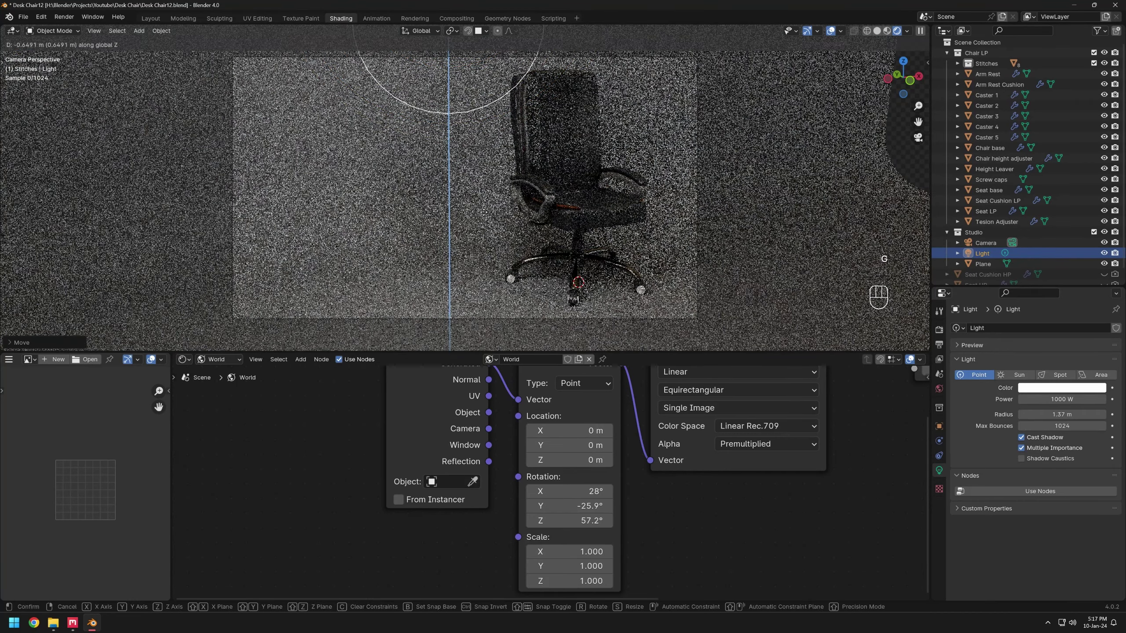
click(554, 211)
- Fine-tune the environment's X, Y and Z rotation in the Mapping node for the final chair lighting
mouse_move(557, 521)
mouse_down()
mouse_move(595, 520)
mouse_move(562, 506)
mouse_up()
drag(576, 491, 569, 491)
drag(567, 506, 594, 521)
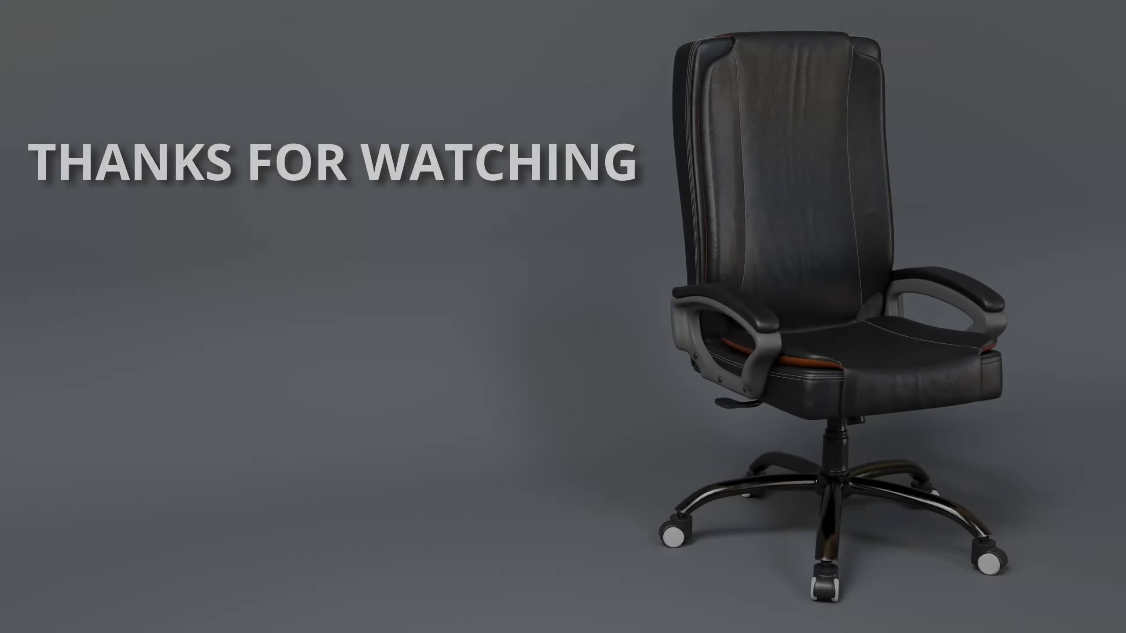